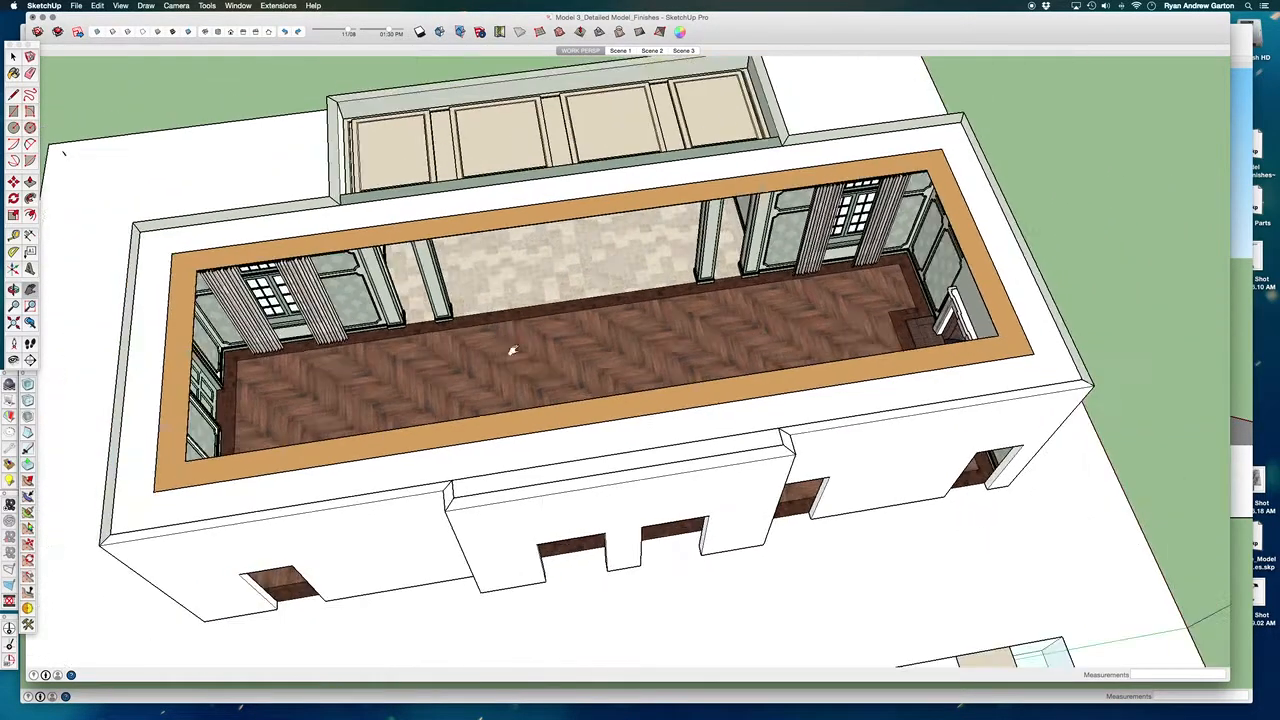
Step: Examine the row of material sample cubes laid out in front of the building model
mouse_move(623, 360)
middle_down()
mouse_move(633, 368)
mouse_move(651, 351)
mouse_move(658, 310)
middle_up()
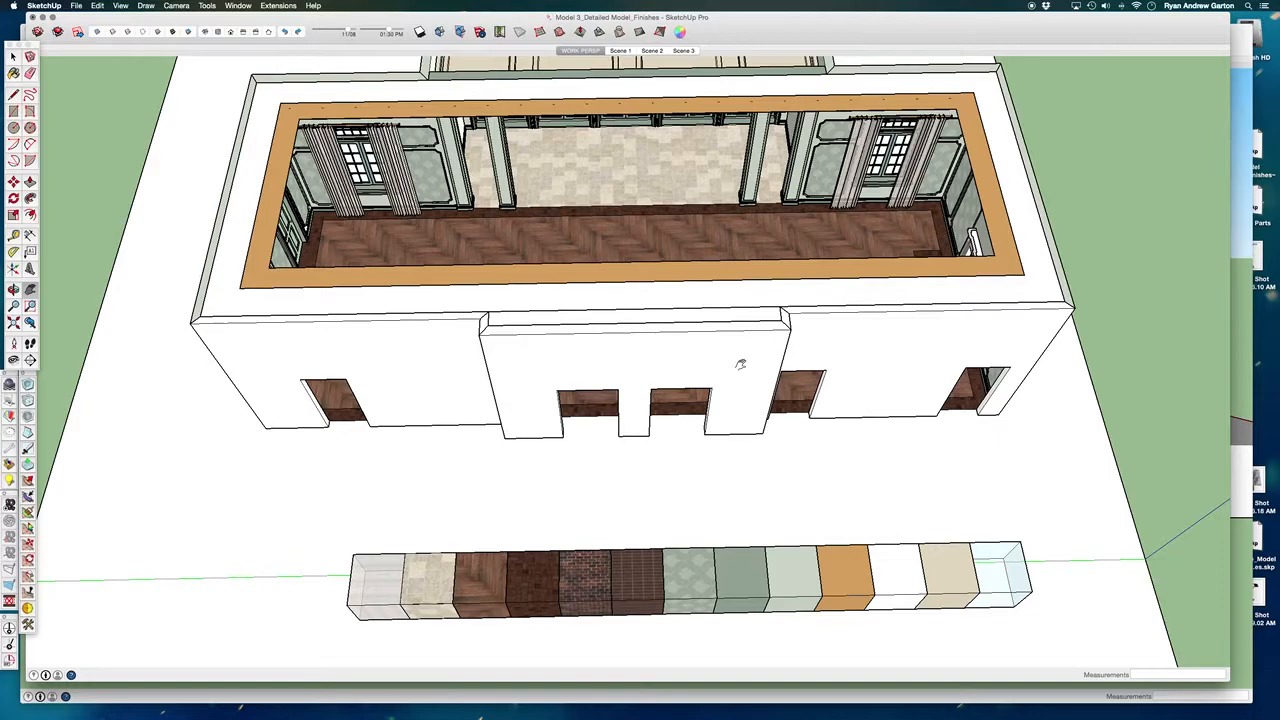
shift+middle_drag(591, 480, 578, 443)
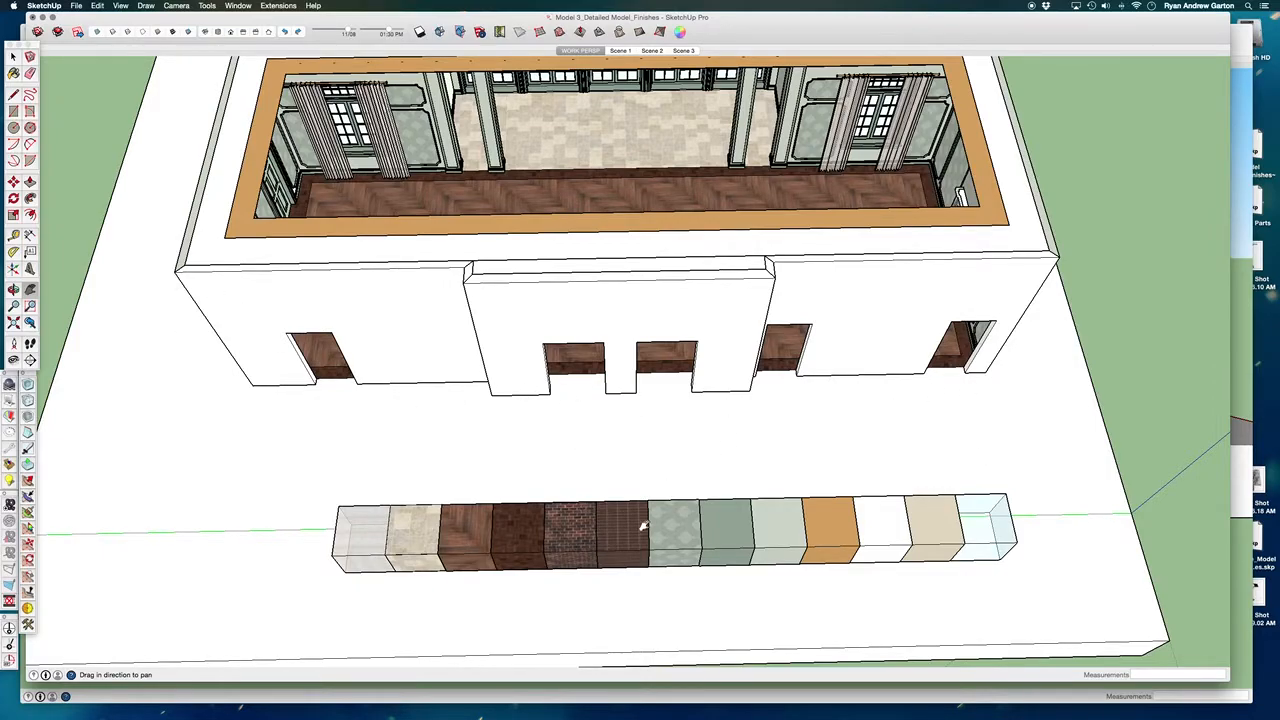
scroll(650, 522, up, 2)
middle_drag(671, 518, 594, 594)
drag(394, 584, 386, 566)
scroll(390, 560, down, 2)
Step: Examine the finishes inside the room, including the herringbone floor, wall panels and brick fireplace
mouse_move(390, 557)
middle_down()
mouse_move(716, 408)
mouse_move(710, 372)
middle_up()
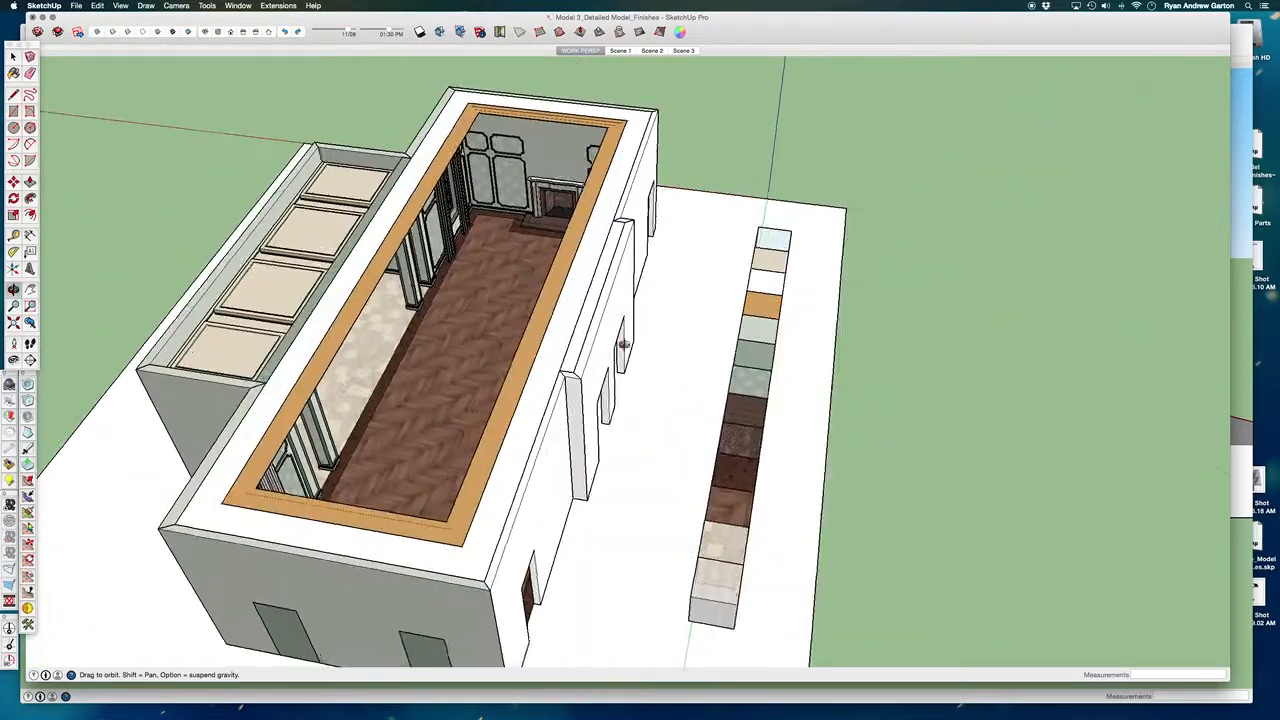
scroll(446, 289, up, 10)
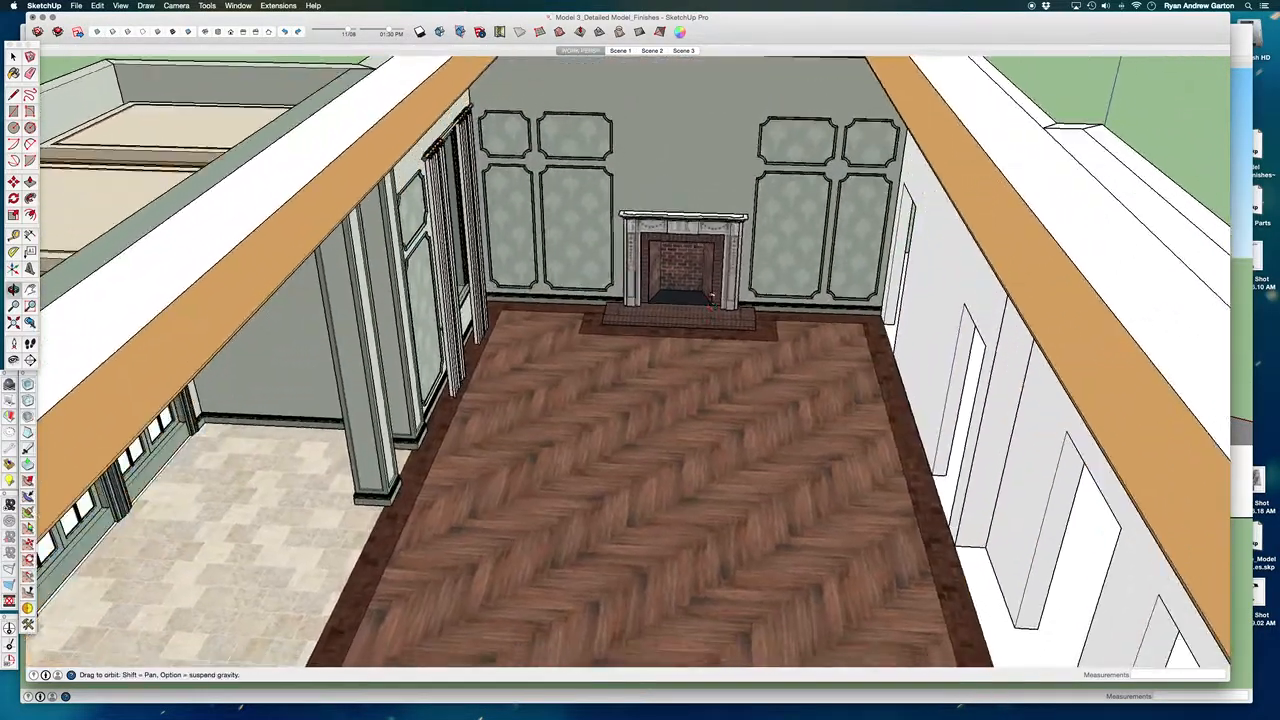
mouse_move(710, 300)
middle_down()
mouse_move(643, 220)
mouse_move(672, 295)
middle_up()
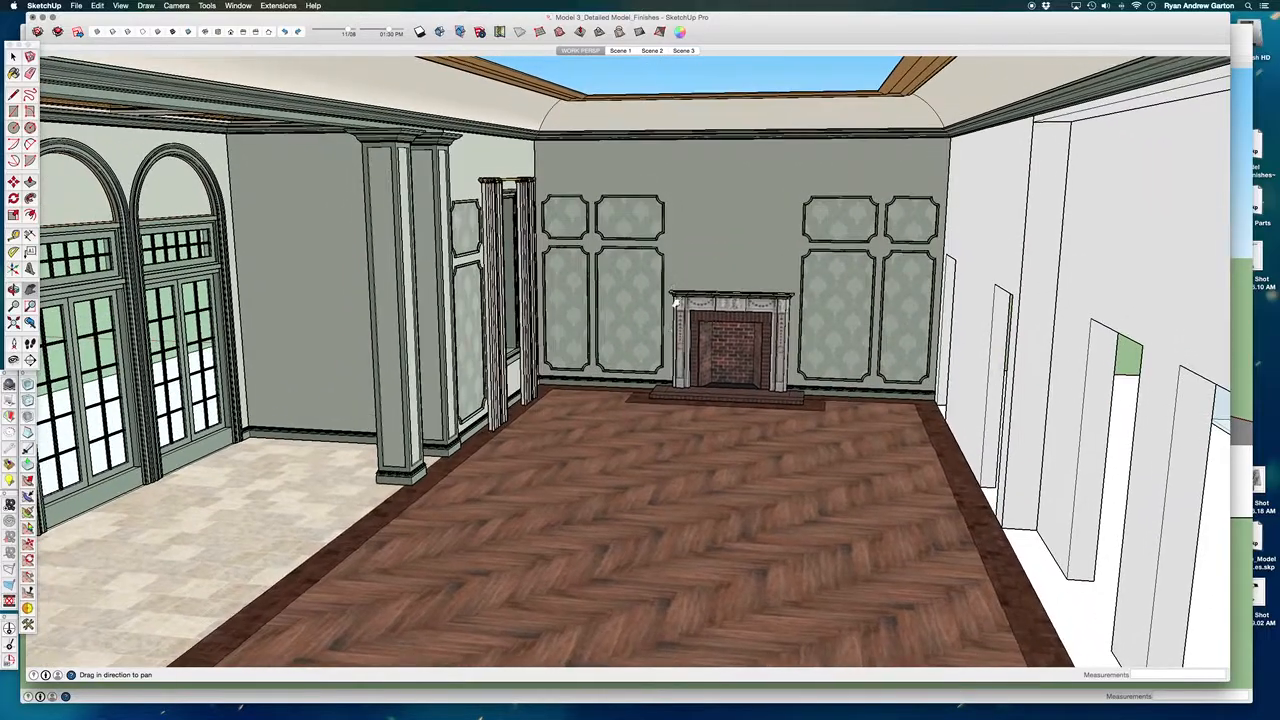
scroll(665, 305, up, 3)
mouse_move(620, 334)
middle_down()
mouse_move(640, 349)
mouse_move(570, 622)
middle_up()
Step: Examine the whole building together with its material sample cubes from several angles
scroll(558, 520, down, 6)
mouse_move(555, 470)
shift+middle_down()
mouse_move(556, 498)
mouse_move(380, 430)
shift+middle_up()
shift+middle_drag(400, 380, 646, 291)
scroll(646, 291, down, 5)
mouse_move(470, 400)
shift+middle_down()
mouse_move(554, 360)
mouse_move(569, 444)
mouse_move(500, 400)
mouse_move(475, 440)
shift+middle_up()
mouse_move(475, 440)
shift+middle_down()
mouse_move(469, 529)
mouse_move(460, 500)
shift+middle_up()
mouse_move(460, 500)
middle_down()
mouse_move(400, 500)
mouse_move(308, 583)
middle_up()
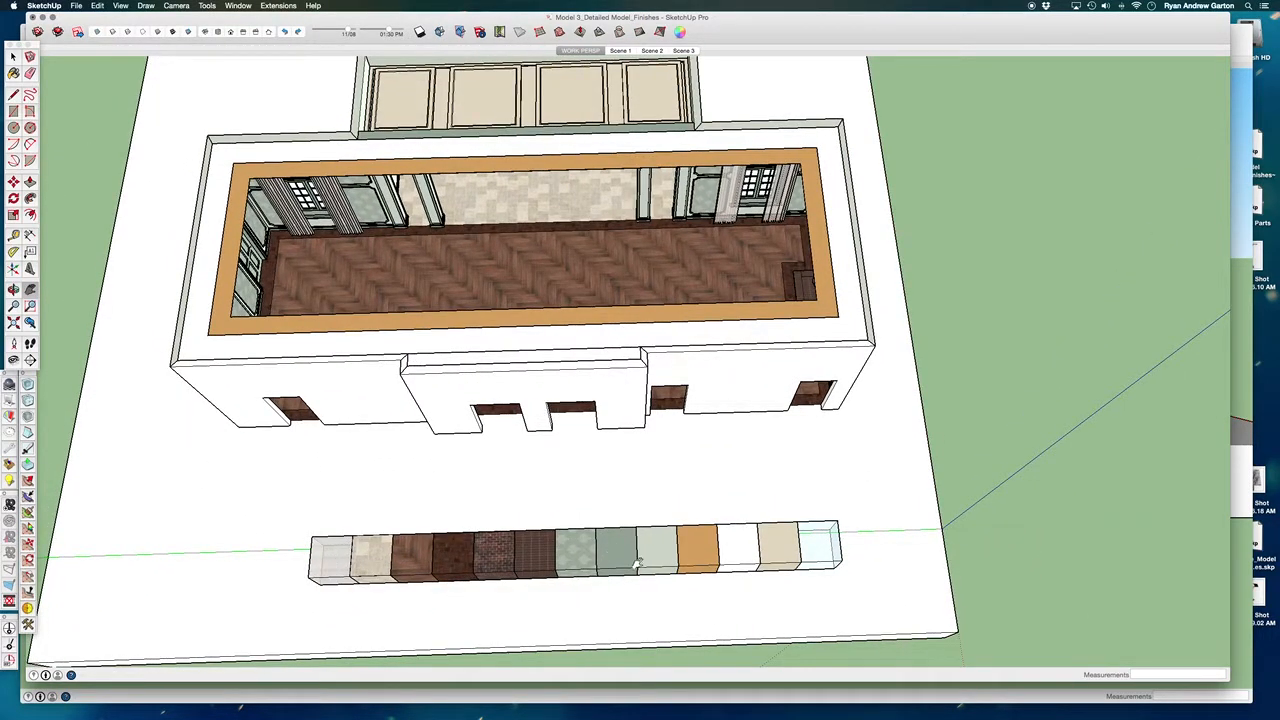
mouse_move(543, 583)
middle_down()
mouse_move(660, 437)
mouse_move(504, 531)
middle_up()
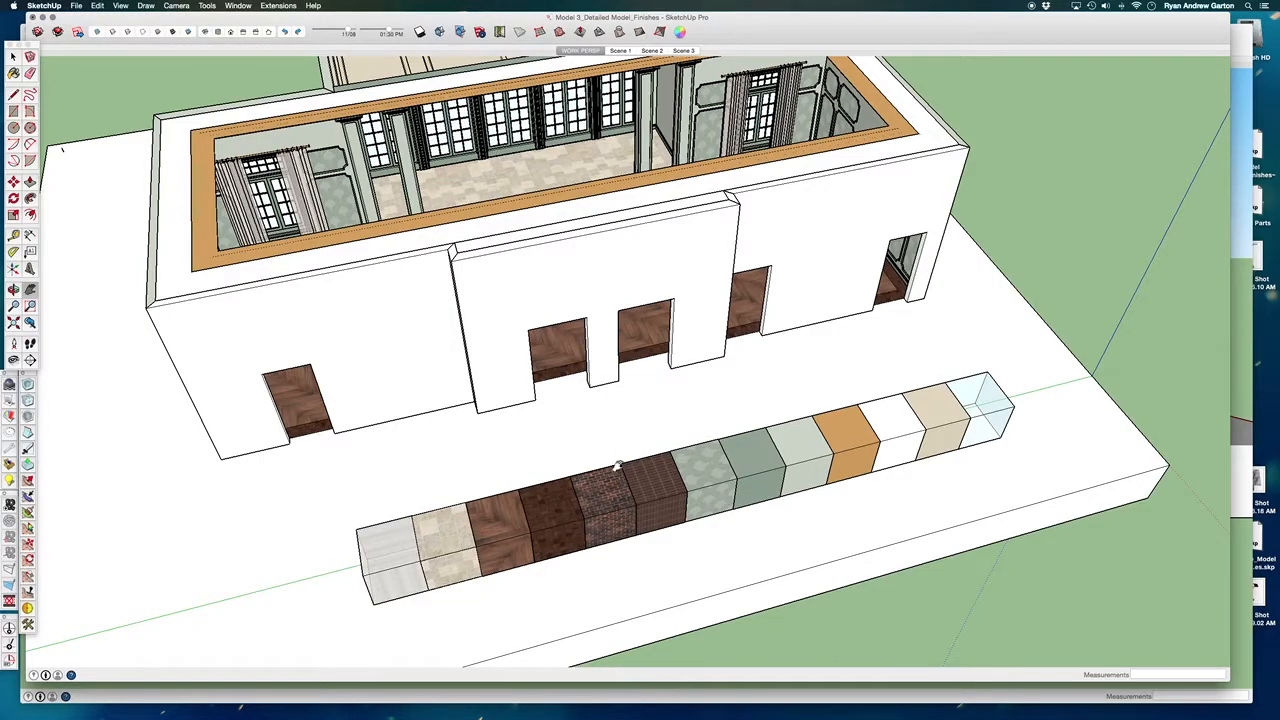
mouse_move(726, 403)
shift+middle_down()
mouse_move(606, 460)
mouse_move(540, 448)
shift+middle_up()
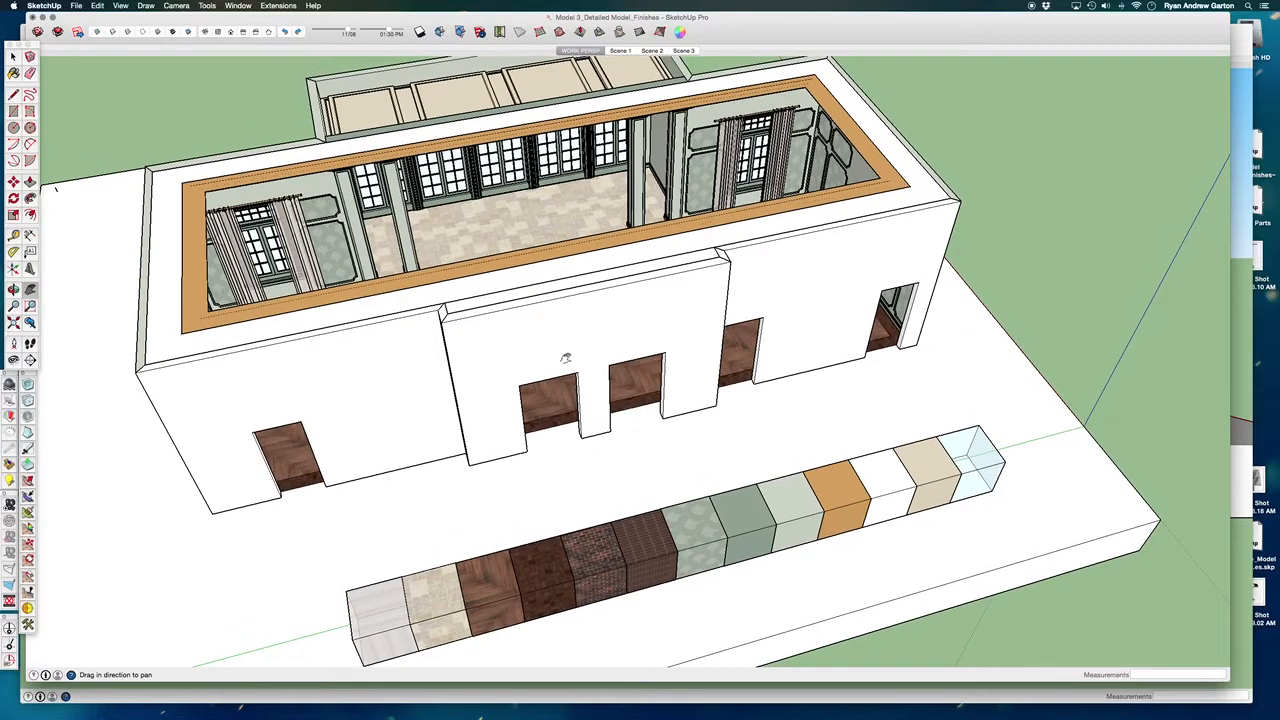
middle_drag(574, 523, 546, 598)
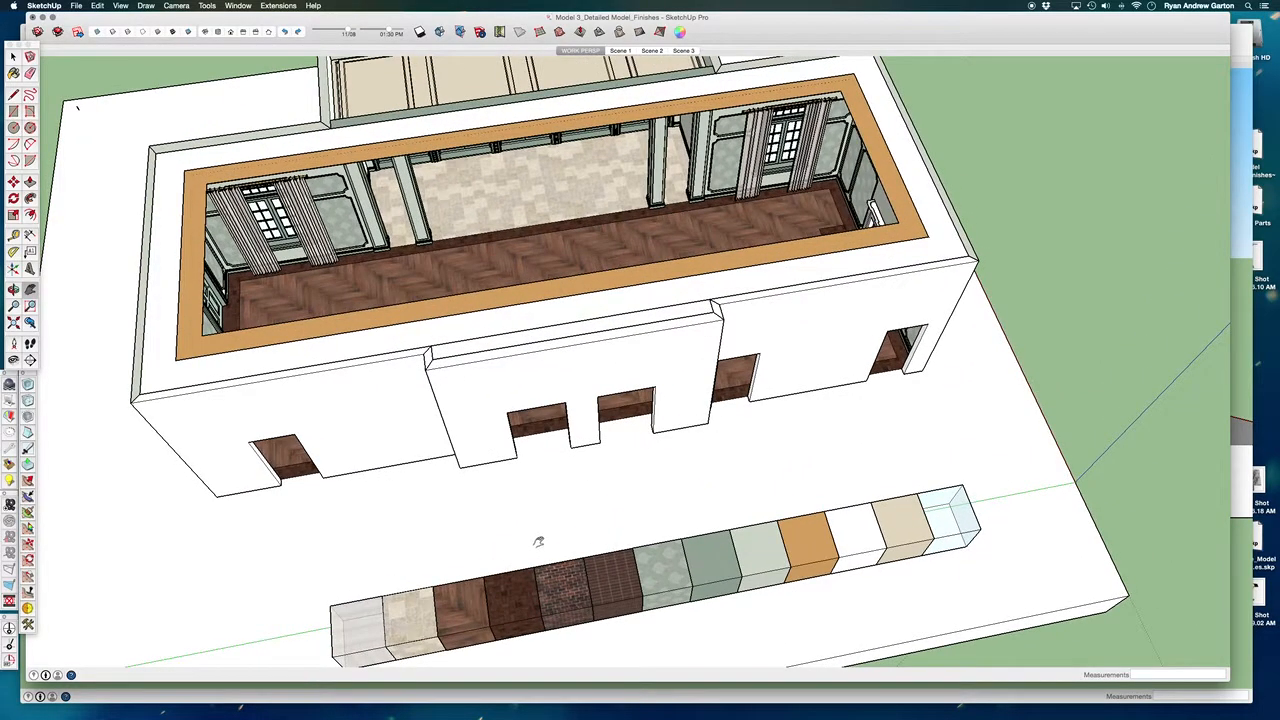
mouse_move(686, 512)
middle_down()
mouse_move(634, 534)
mouse_move(694, 503)
mouse_move(726, 400)
mouse_move(710, 376)
middle_up()
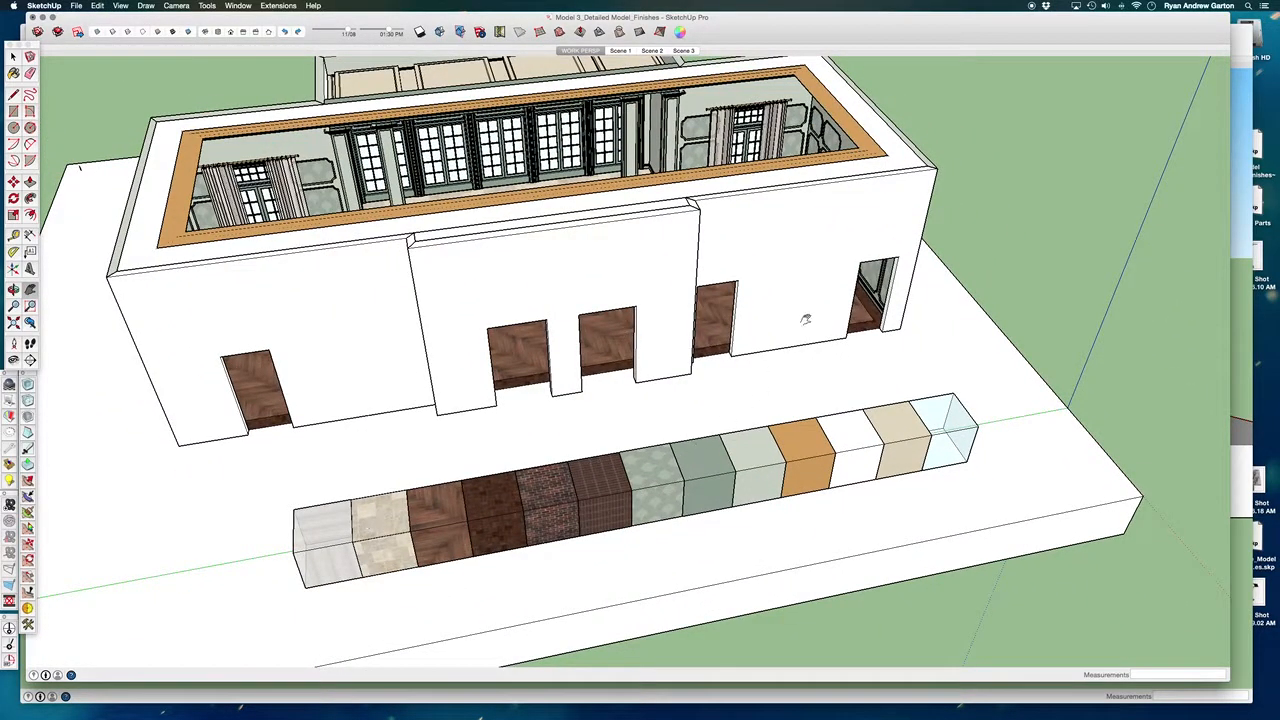
Step: Review the swatches of colors in the model with the Paint Bucket tool and close the palette
mouse_move(715, 452)
middle_down()
mouse_move(675, 575)
mouse_move(594, 594)
mouse_move(560, 566)
middle_up()
middle_drag(623, 465, 593, 535)
drag(505, 553, 528, 491)
scroll(774, 522, up, 3)
key(b)
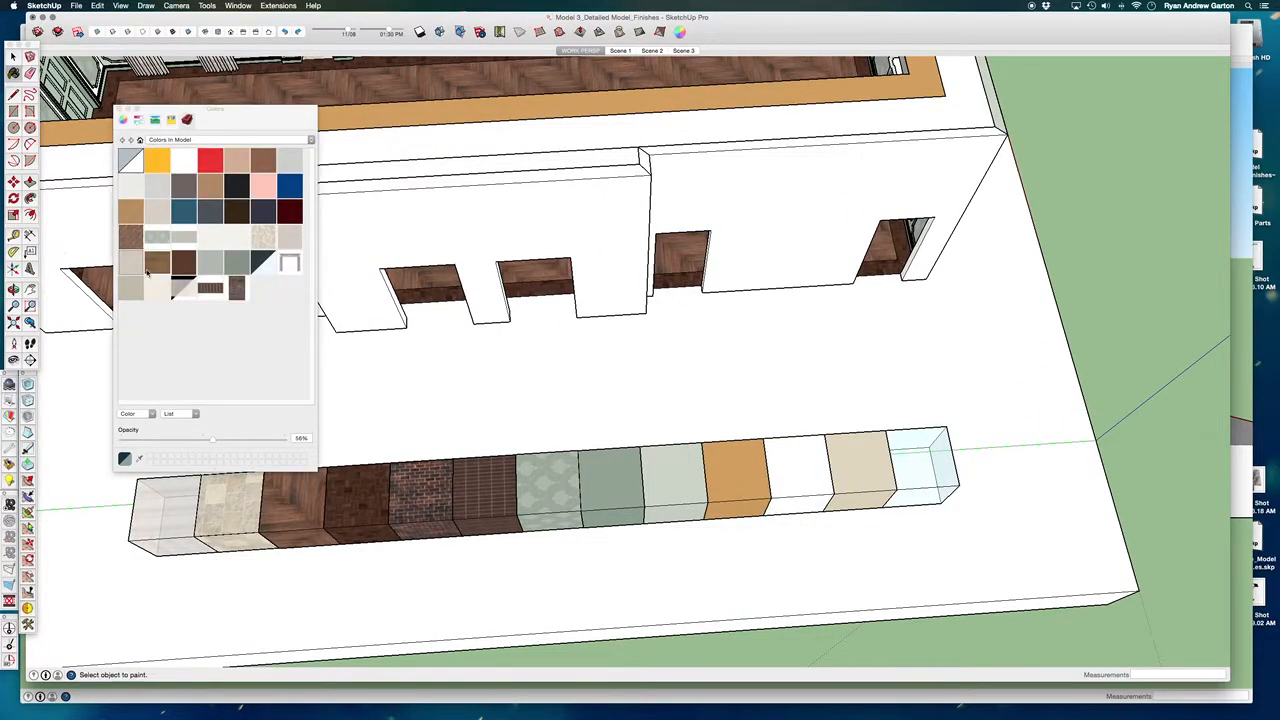
click(120, 110)
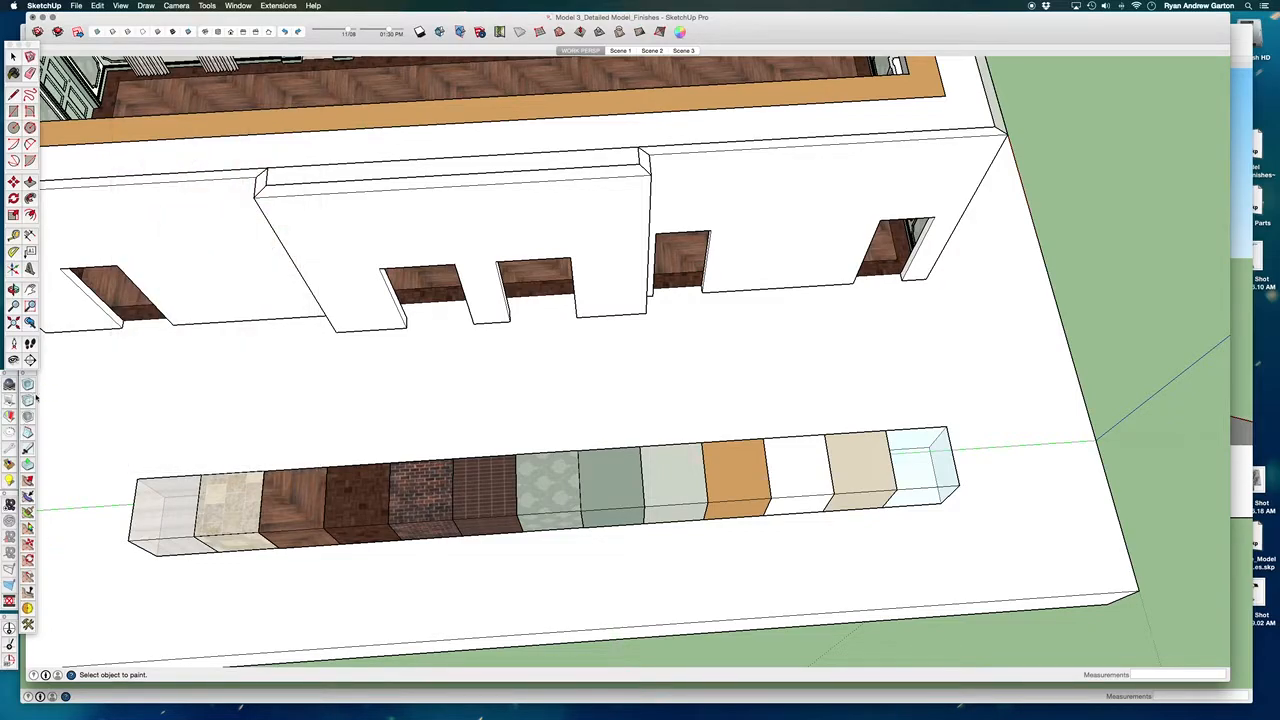
Step: Open the SU Podium Browser and look through its brick materials
middle_drag(529, 406, 683, 358)
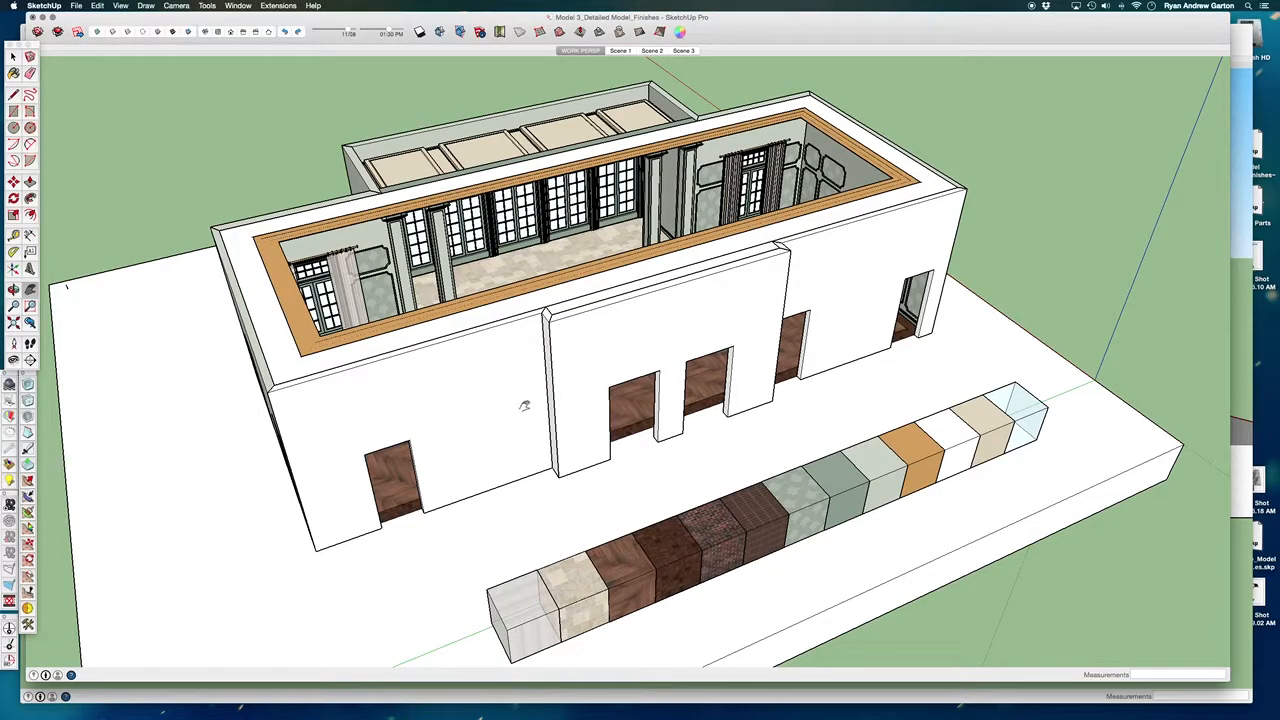
mouse_move(533, 388)
middle_down()
mouse_move(543, 528)
mouse_move(490, 410)
mouse_move(532, 397)
middle_up()
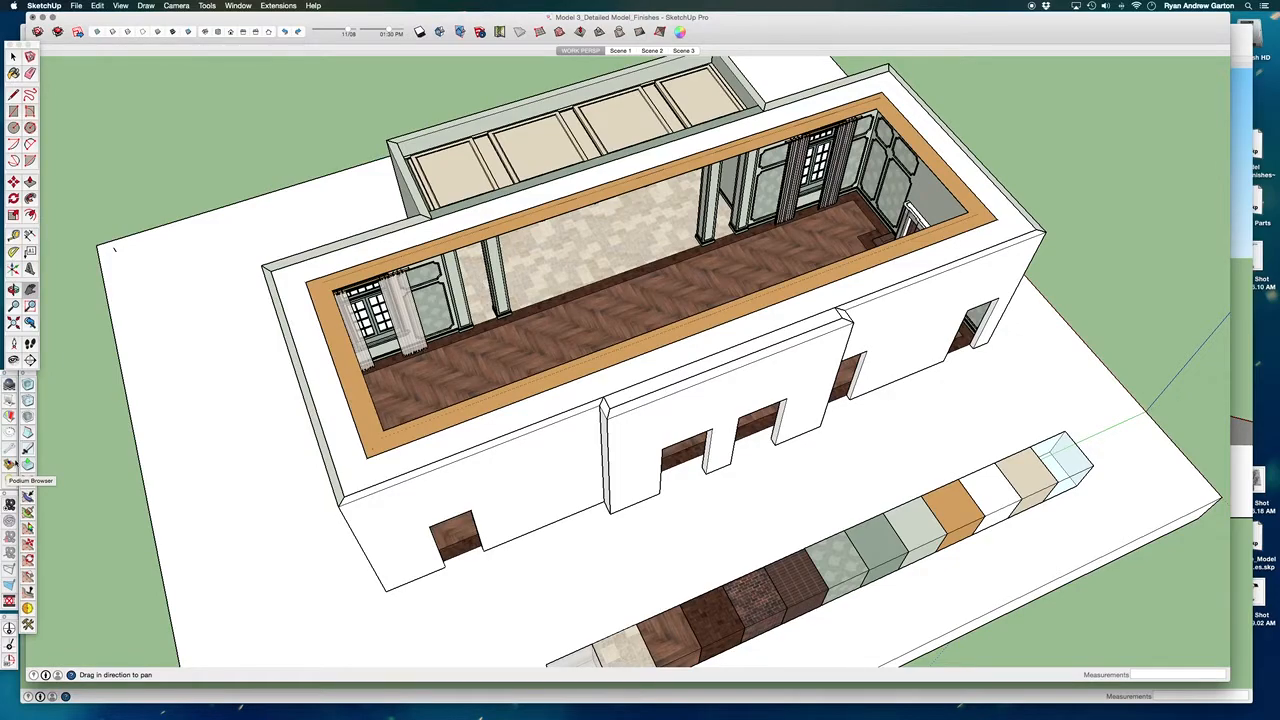
click(9, 466)
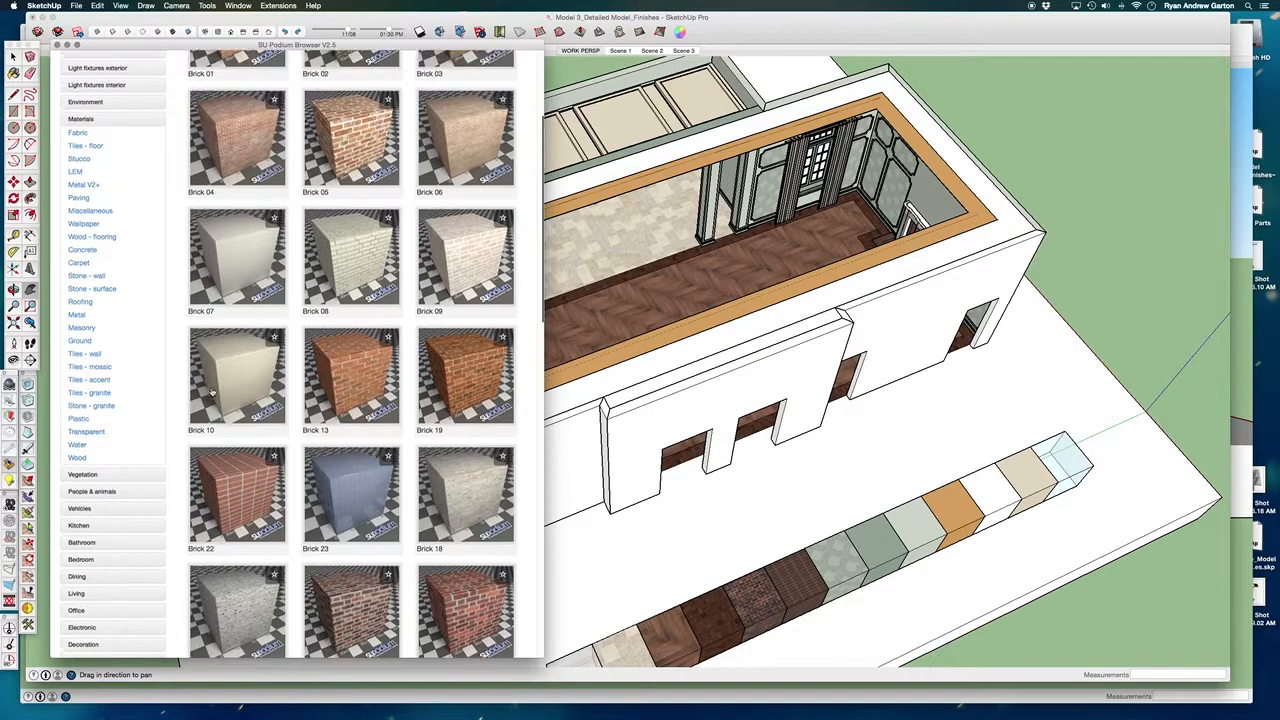
scroll(230, 395, up, 3)
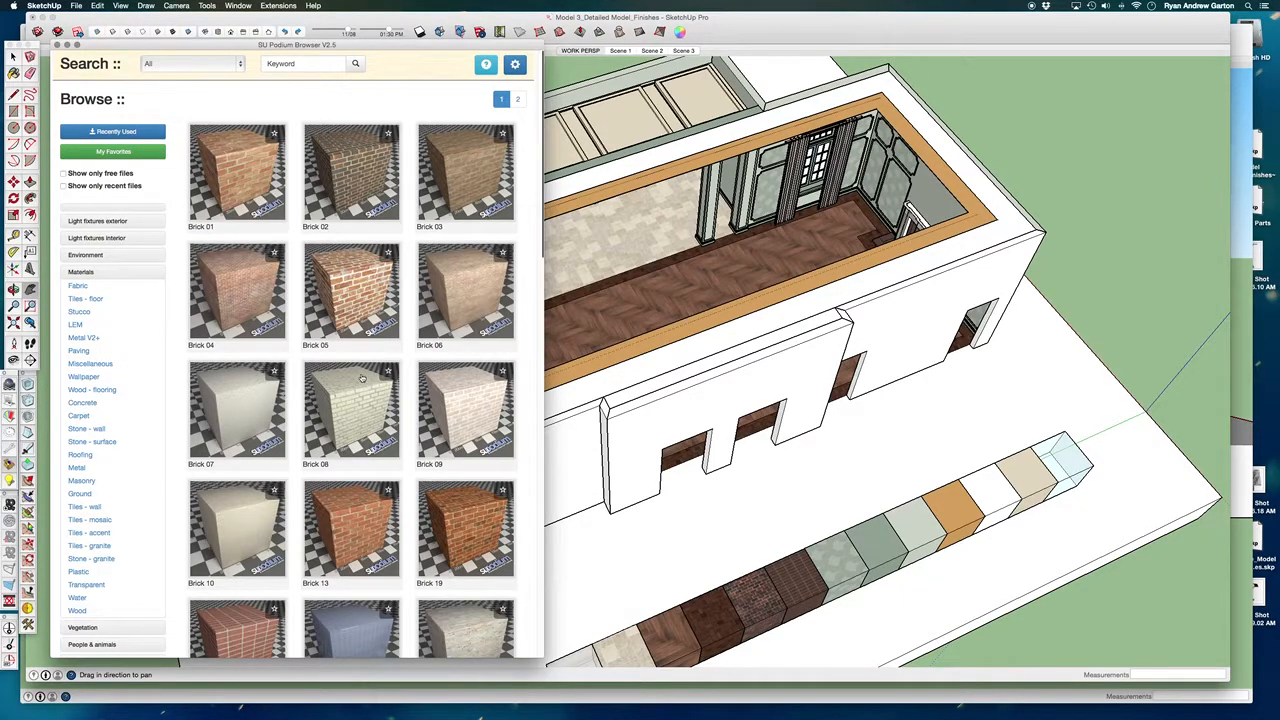
scroll(365, 380, down, 5)
scroll(363, 329, down, 5)
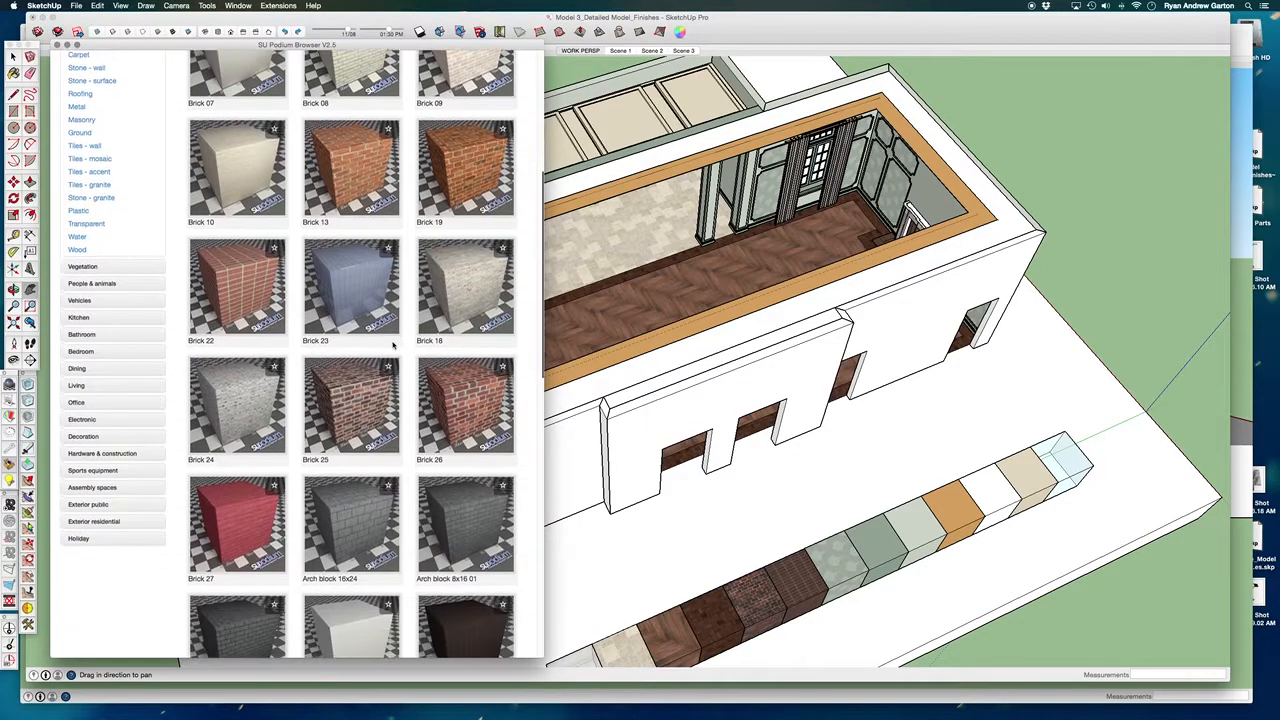
scroll(412, 347, up, 8)
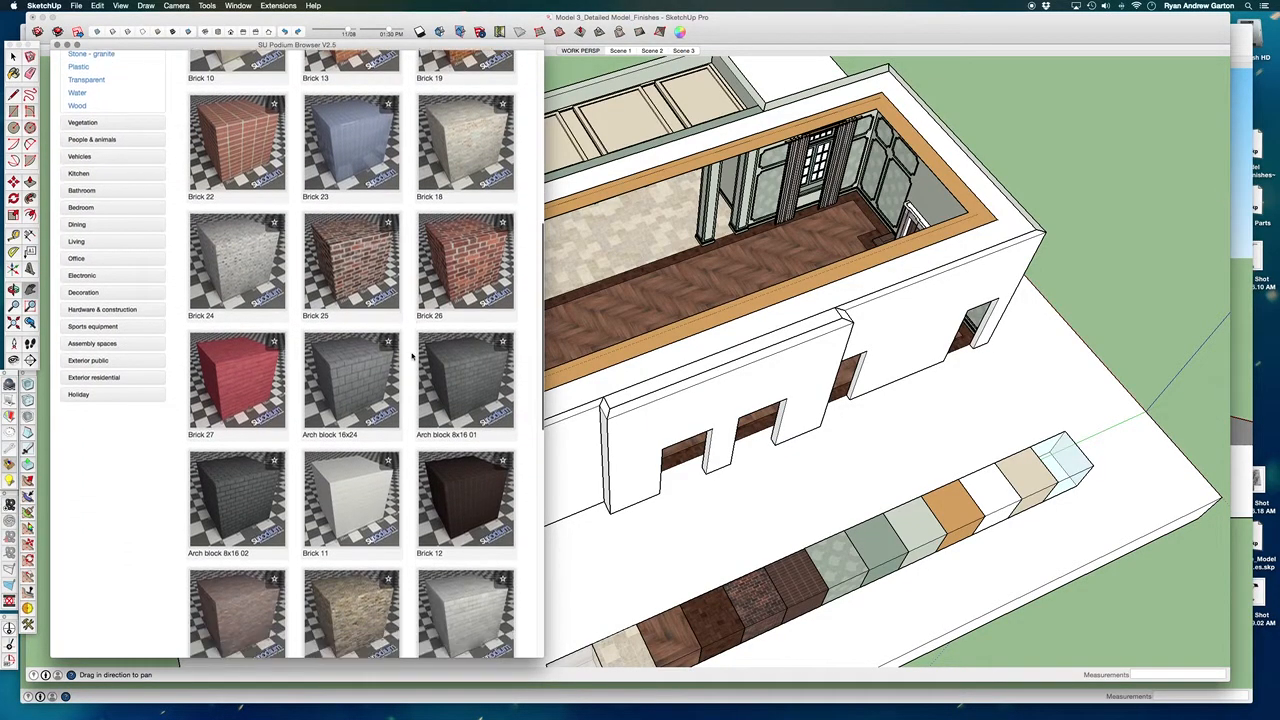
scroll(410, 343, up, 2)
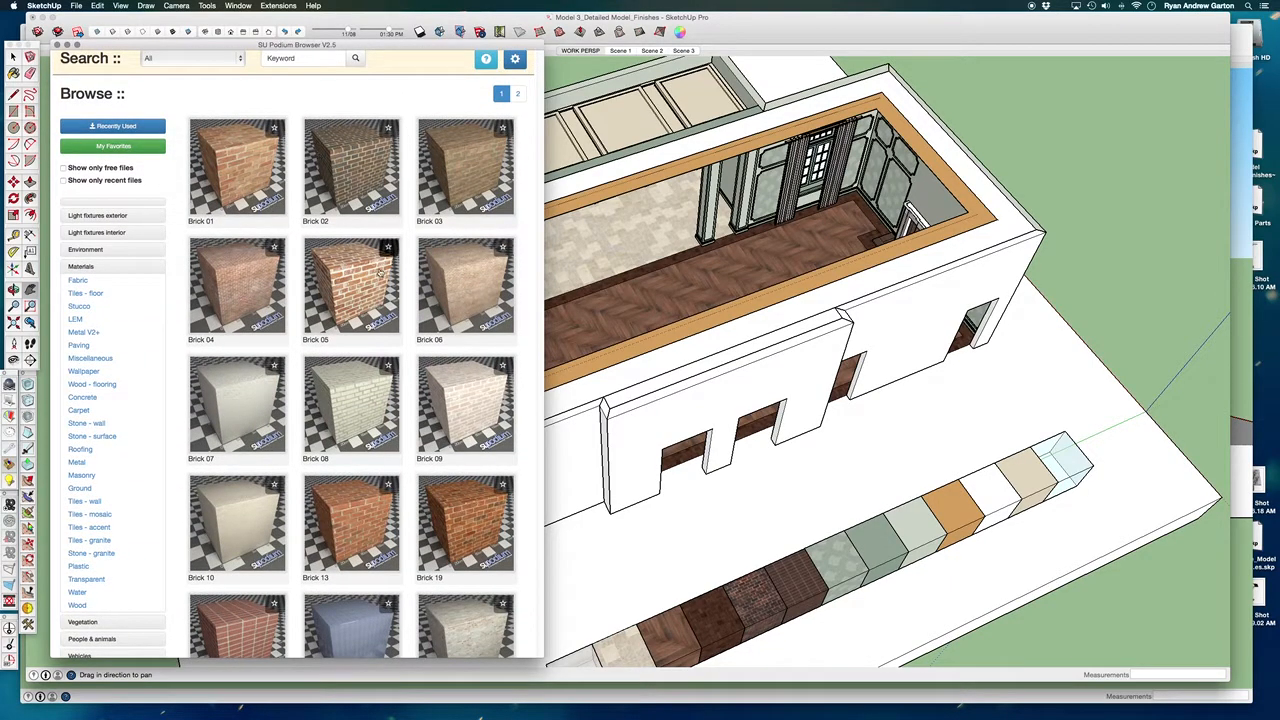
scroll(400, 345, down, 2)
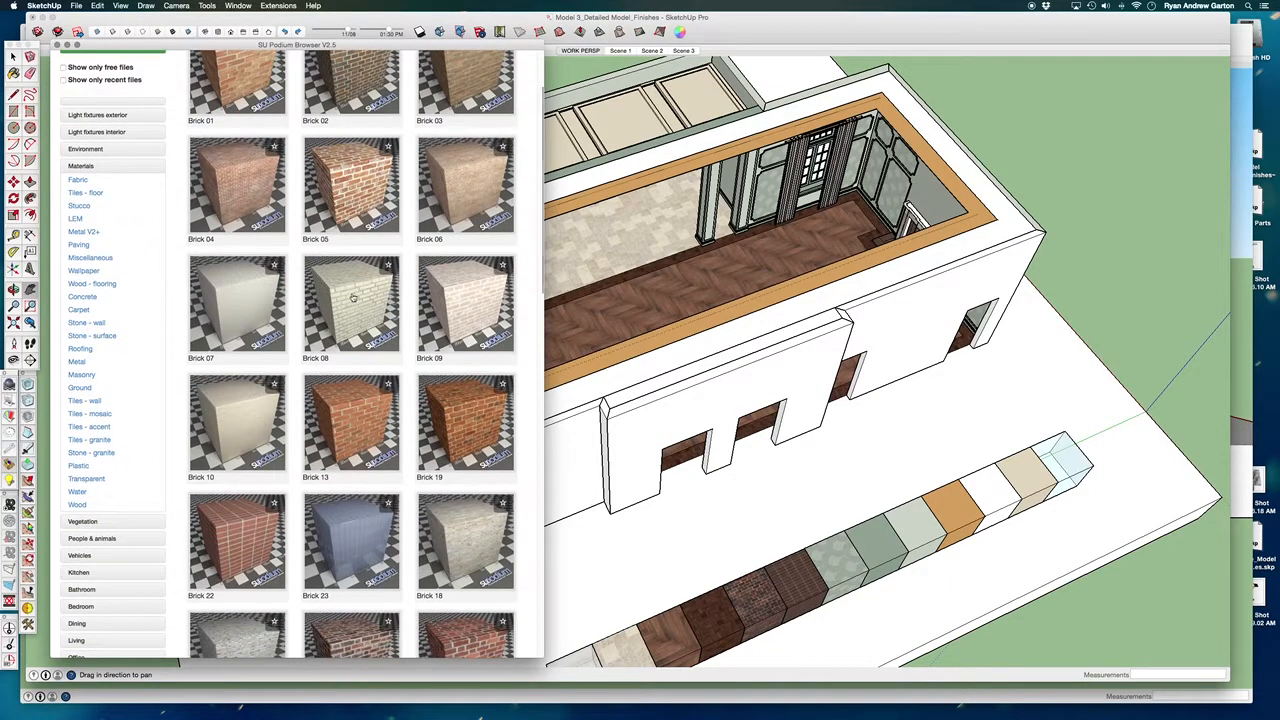
scroll(258, 298, up, 2)
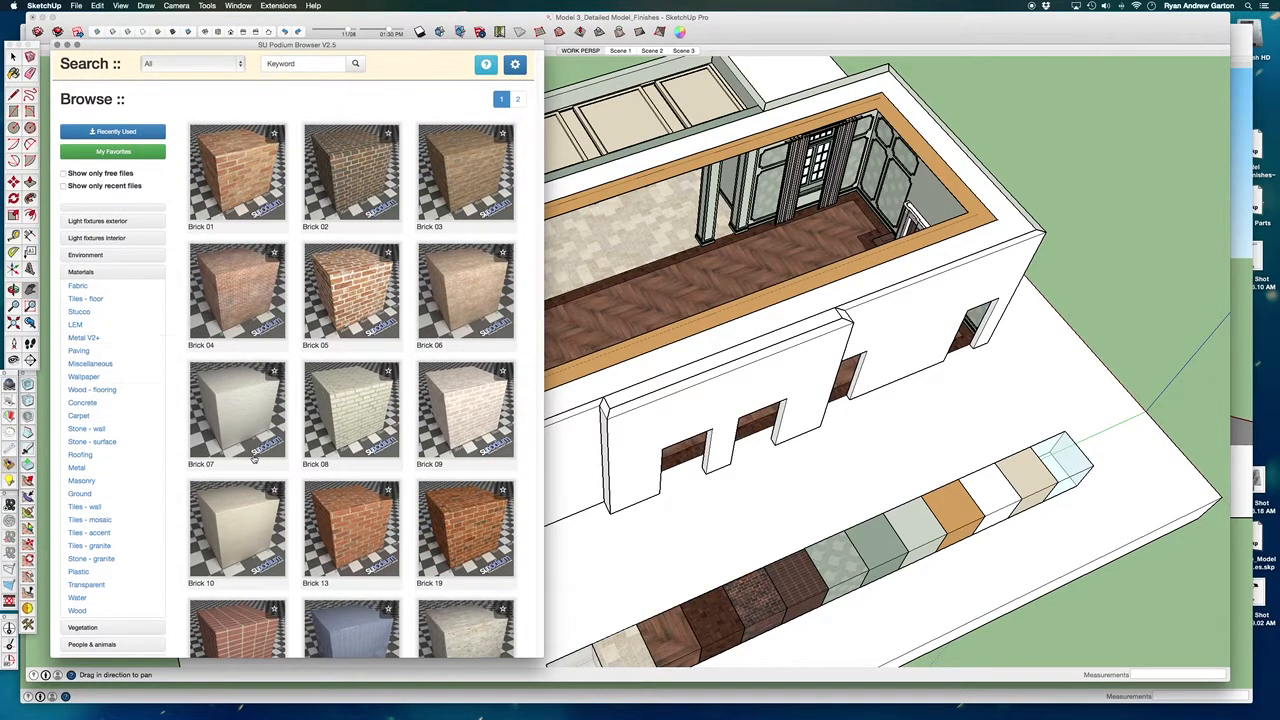
scroll(93, 414, down, 1)
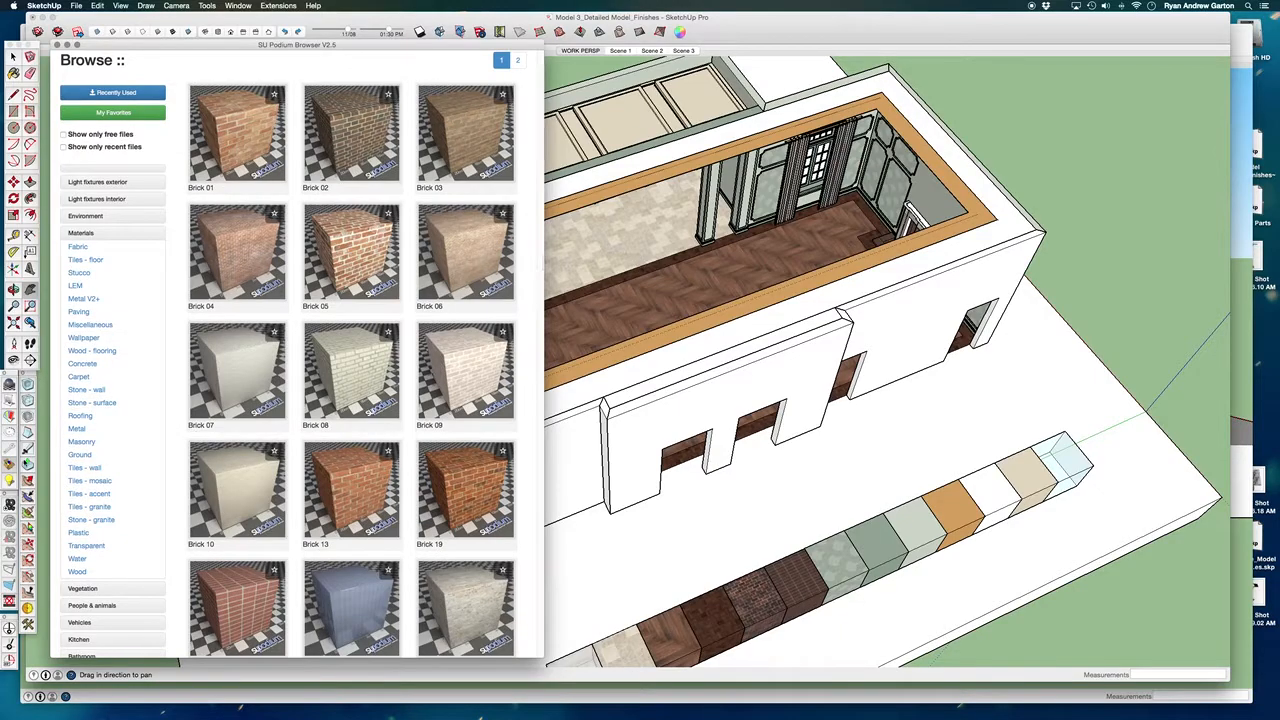
Step: Insert the Brick 08 material cube on the ground between the building and the sample cubes, and inspect its texture
click(357, 362)
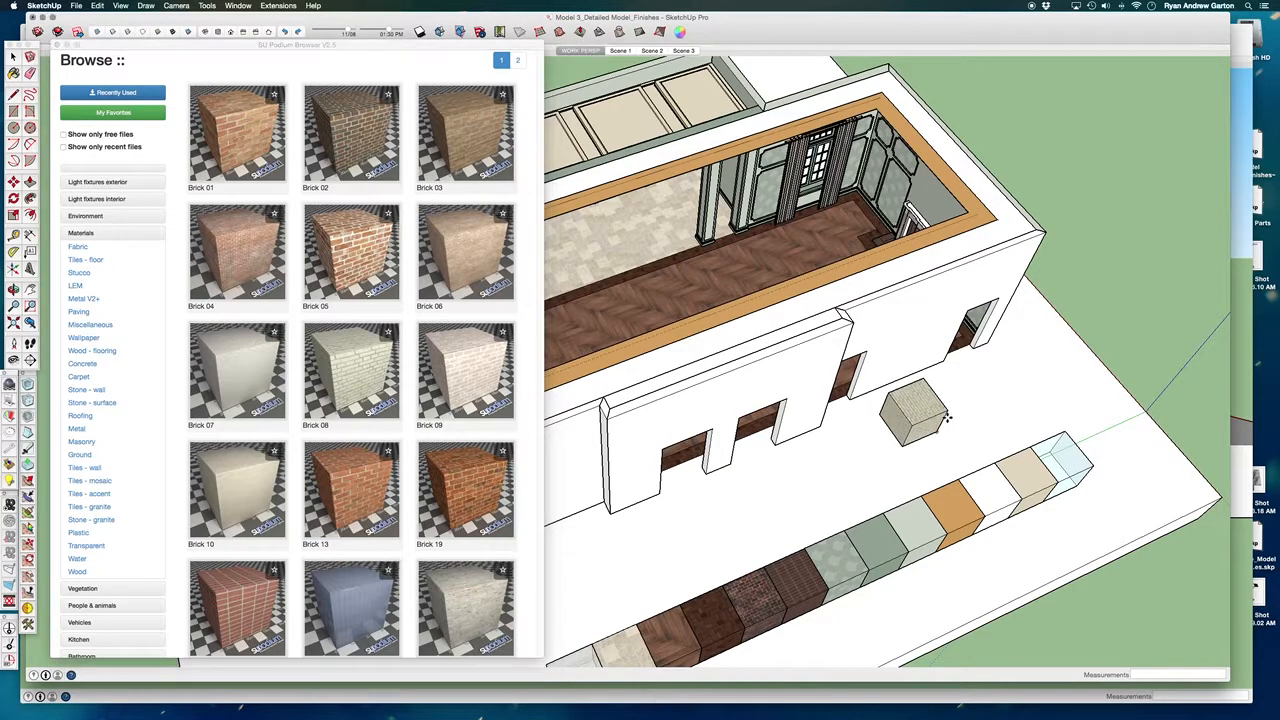
scroll(946, 418, up, 10)
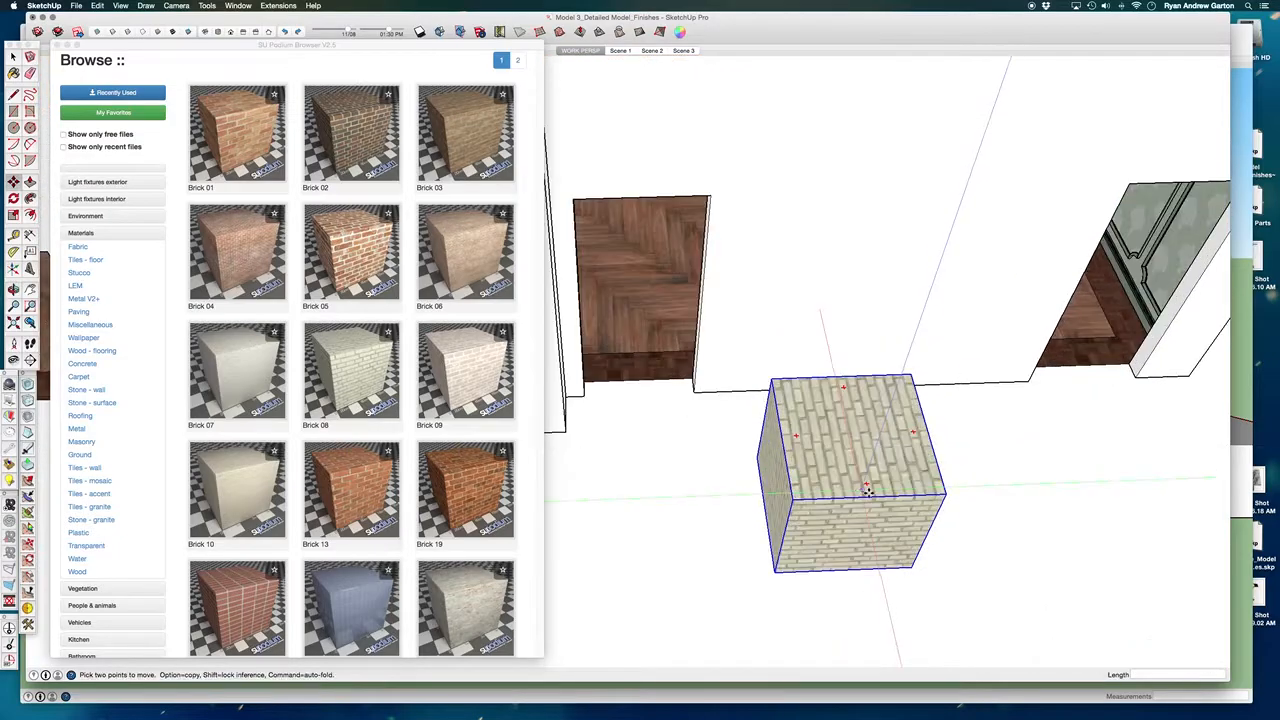
scroll(866, 490, up, 3)
middle_drag(900, 511, 712, 350)
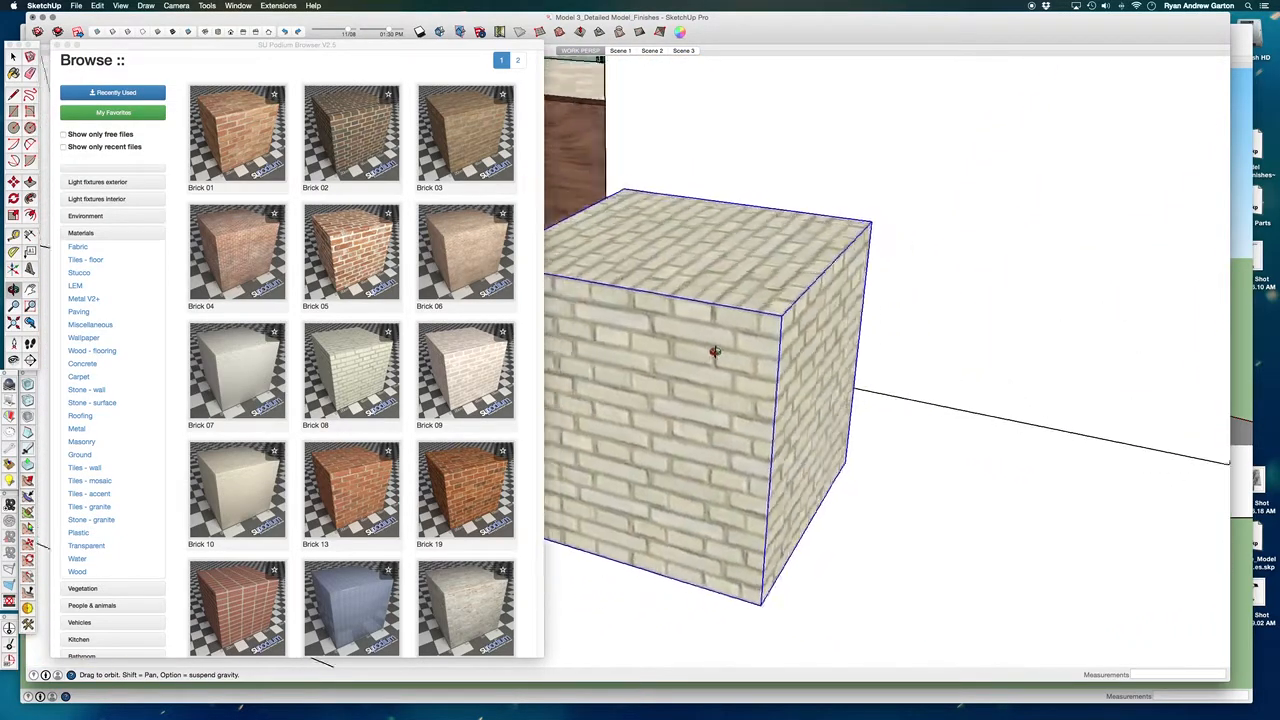
scroll(712, 350, down, 10)
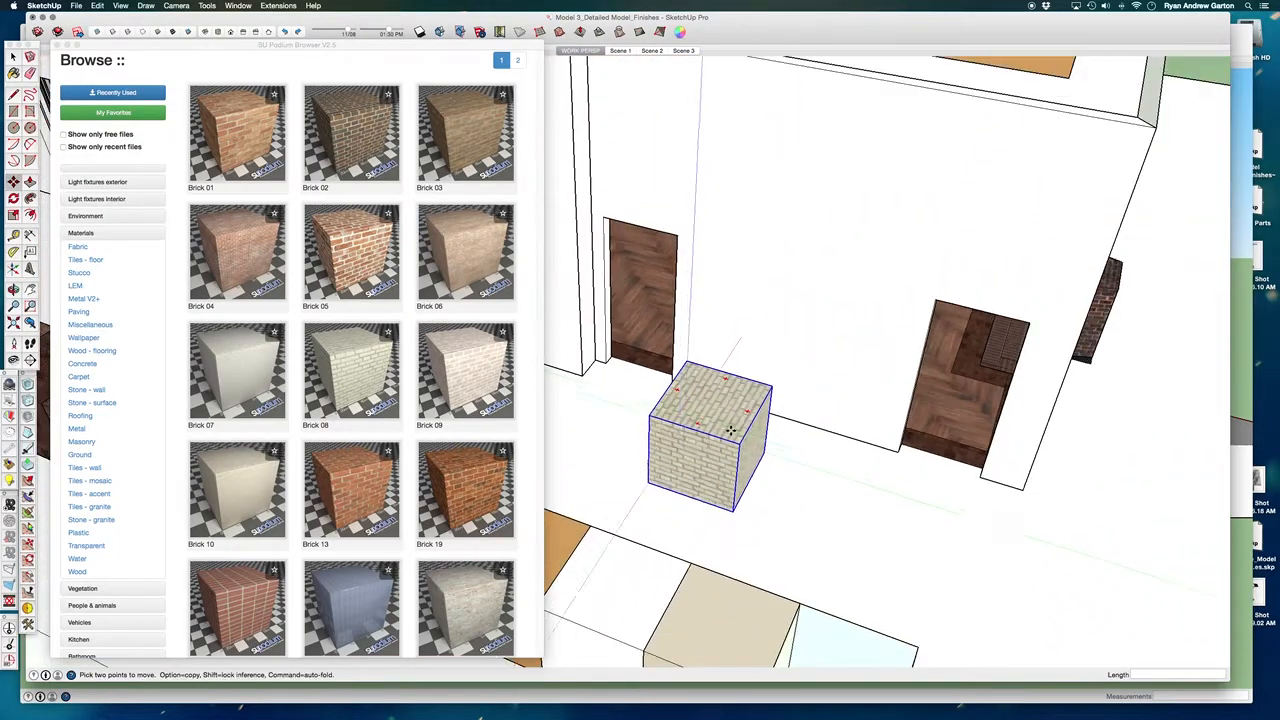
scroll(883, 537, down, 8)
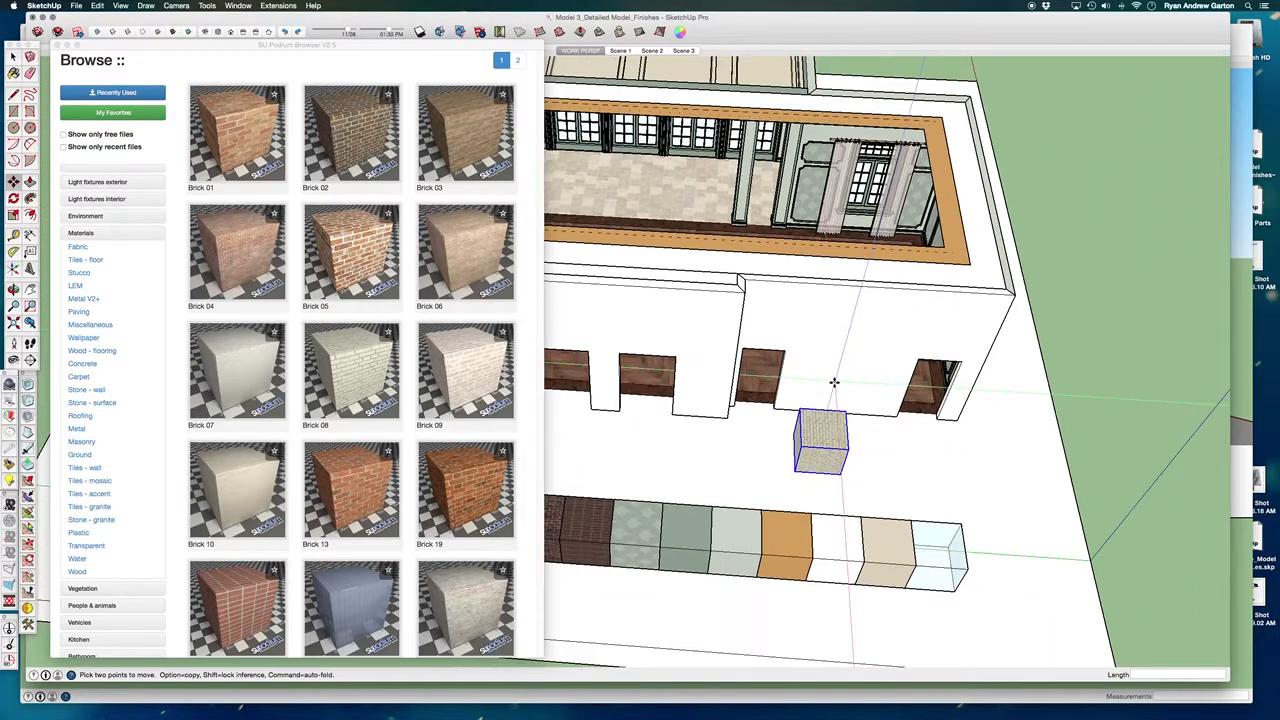
scroll(834, 381, down, 3)
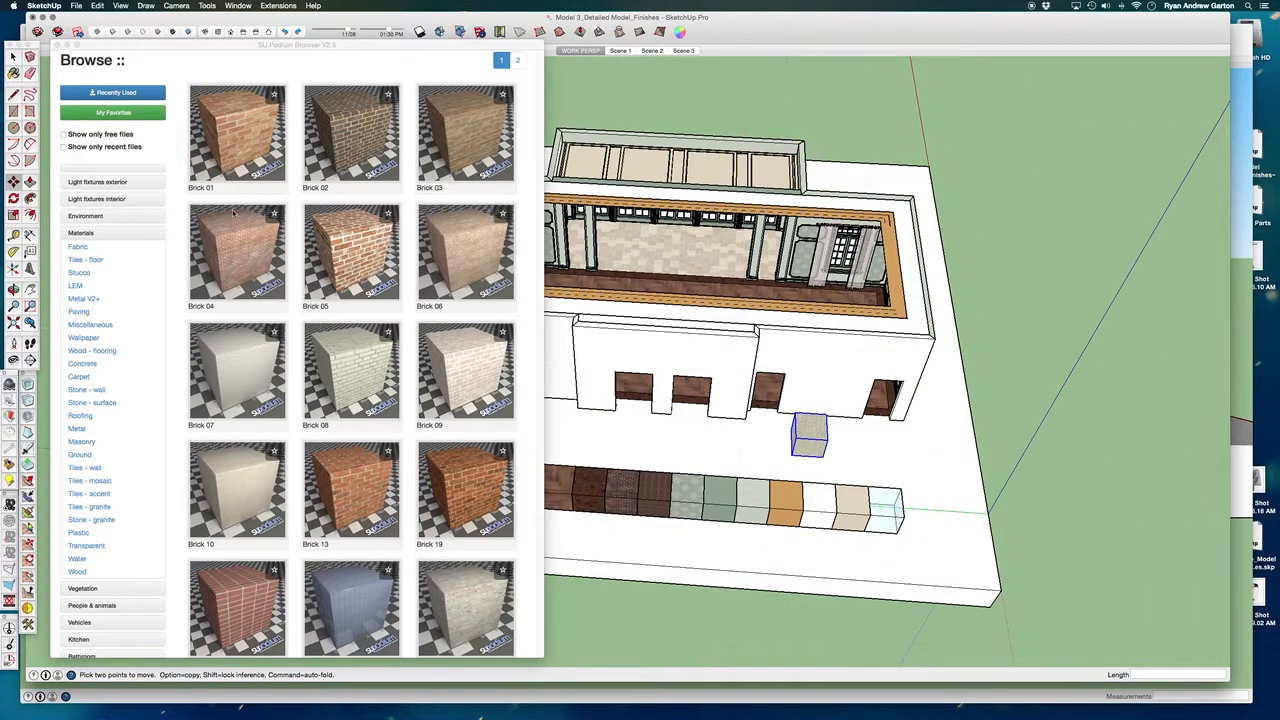
Step: Browse the Metal V2+, Fabric, Stone - surface, Ground and Plastic material categories in the Podium Browser
click(75, 300)
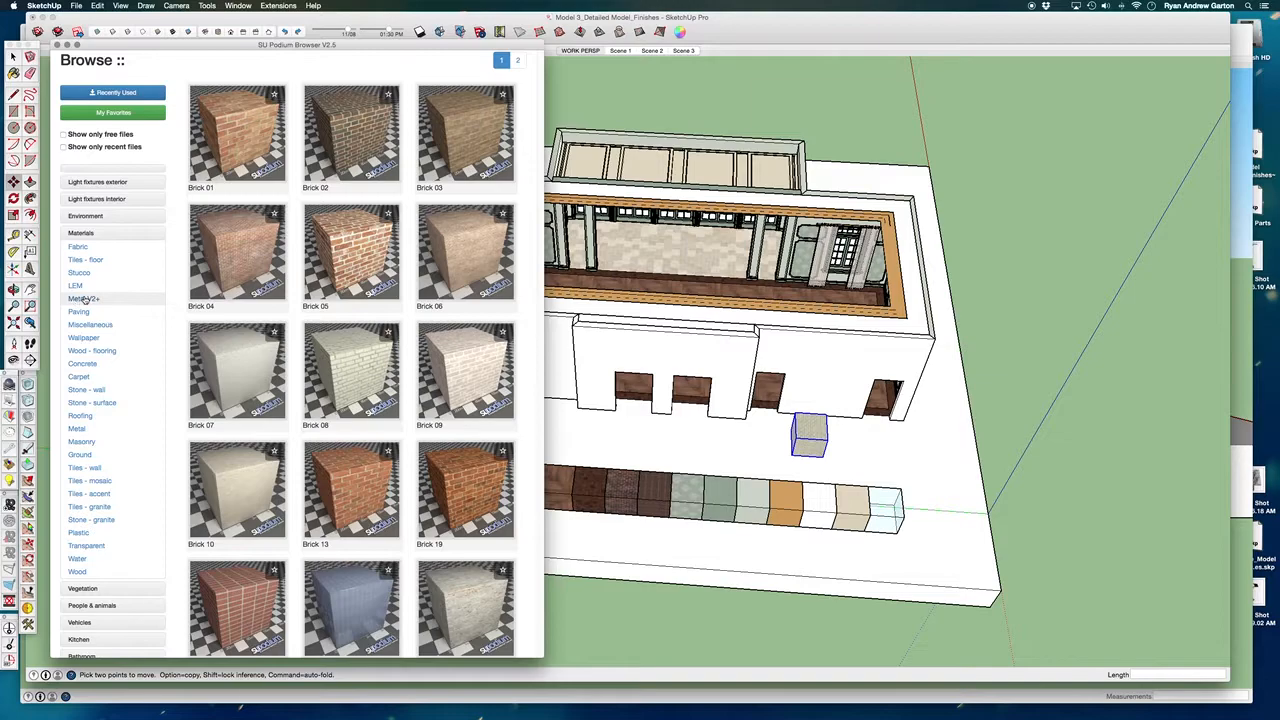
click(84, 300)
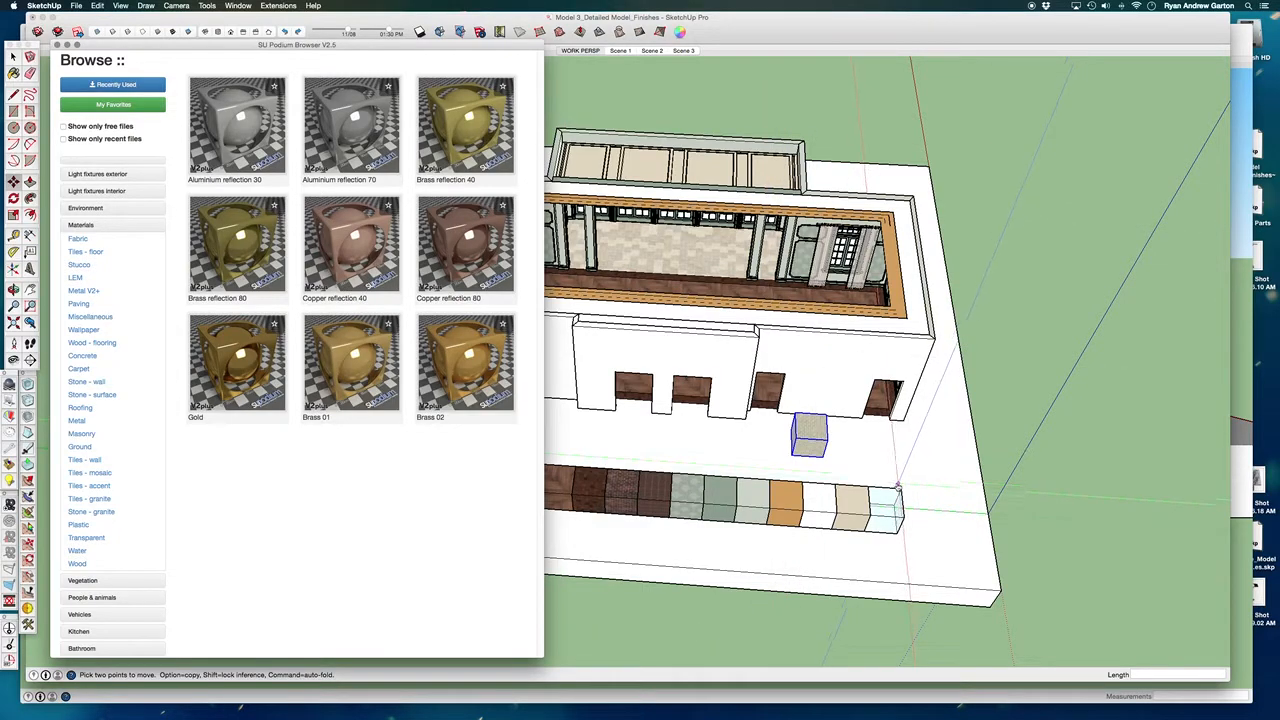
click(78, 238)
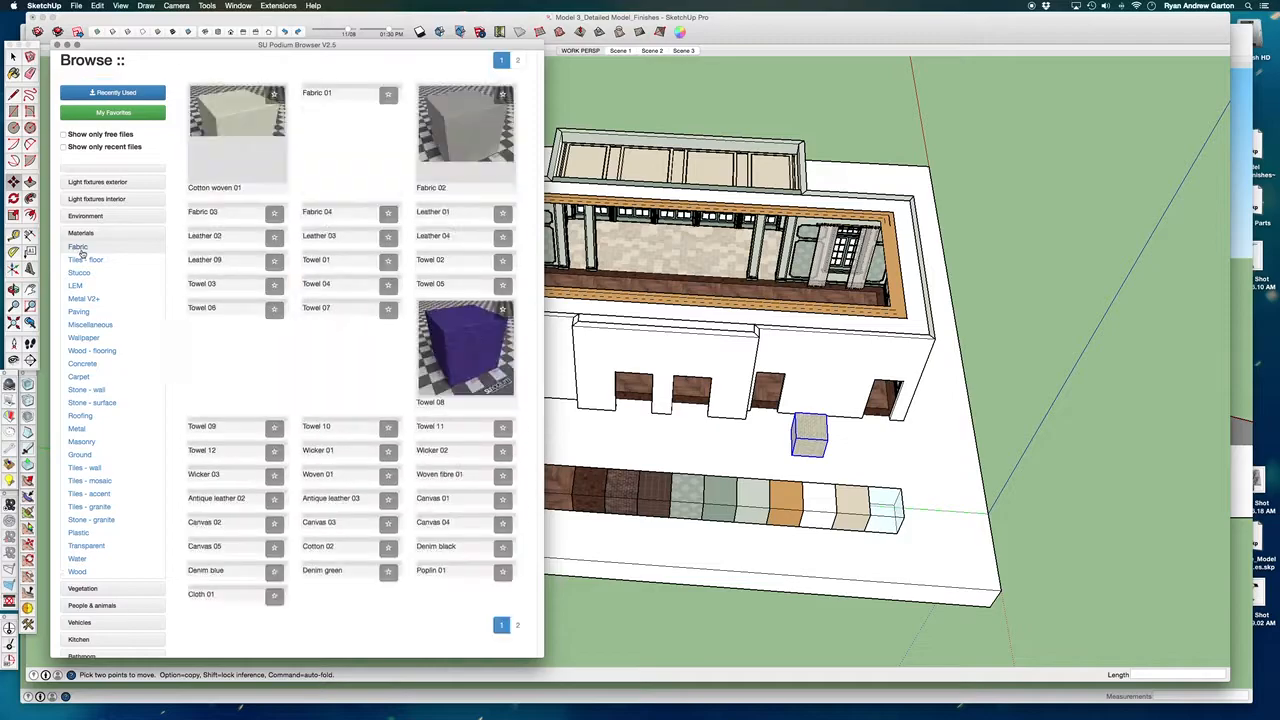
click(85, 403)
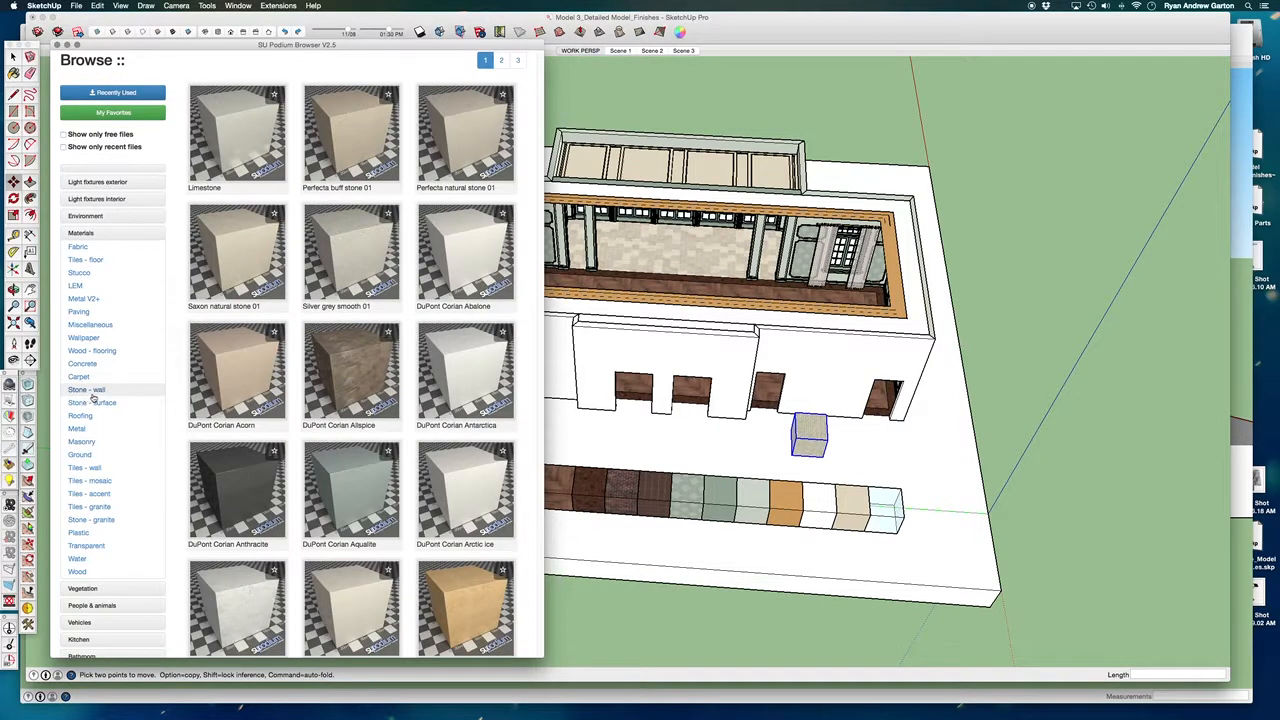
click(82, 455)
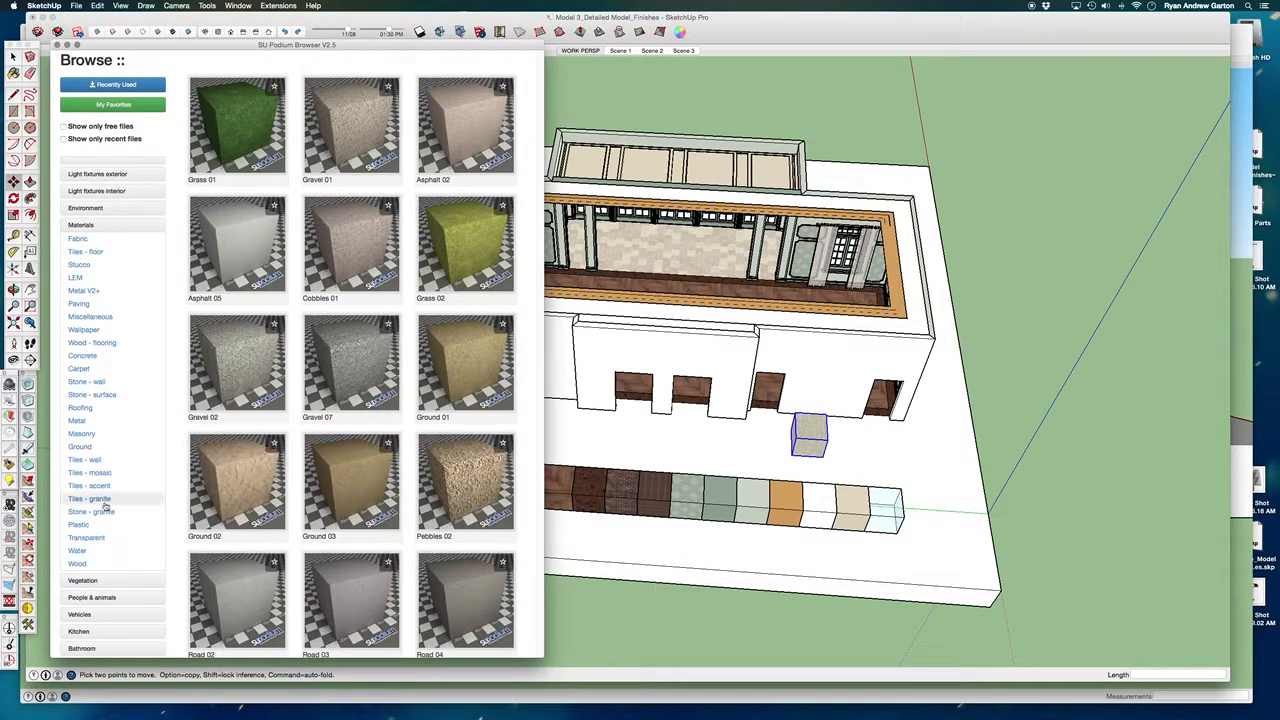
scroll(138, 496, down, 3)
click(88, 440)
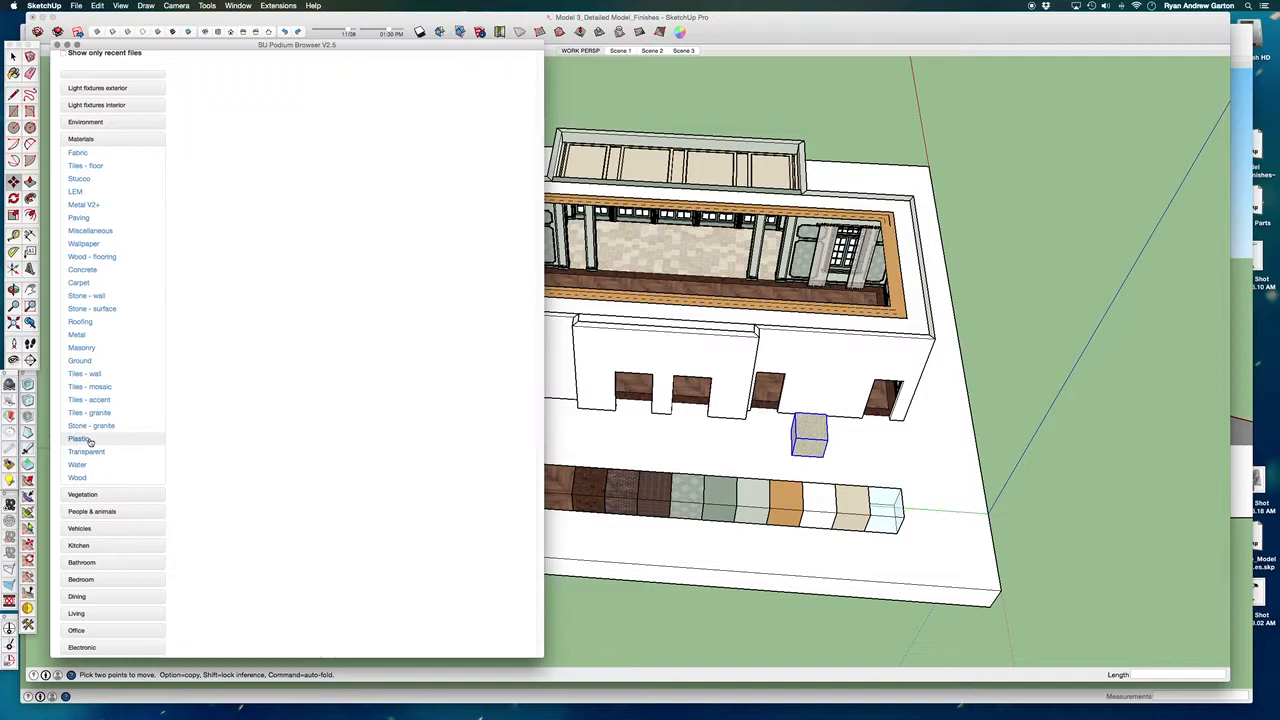
scroll(293, 404, up, 4)
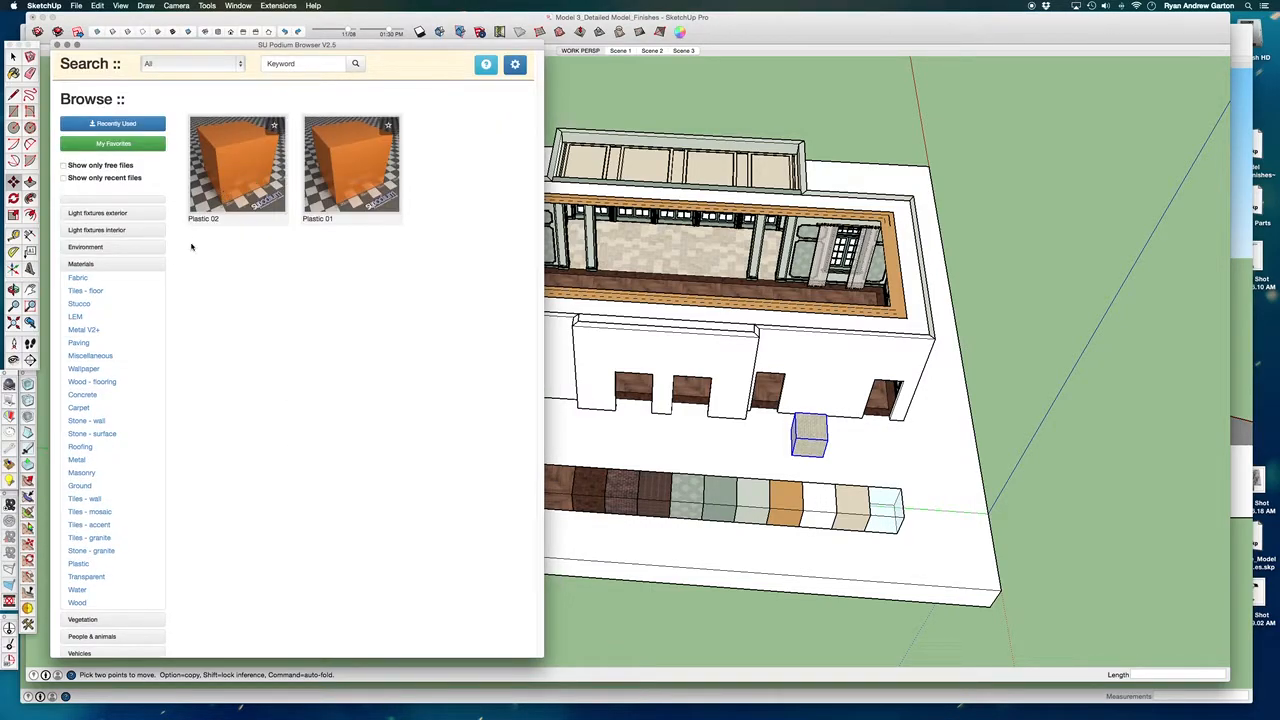
Step: Browse the Stucco and Water material categories in the Podium Browser
click(88, 306)
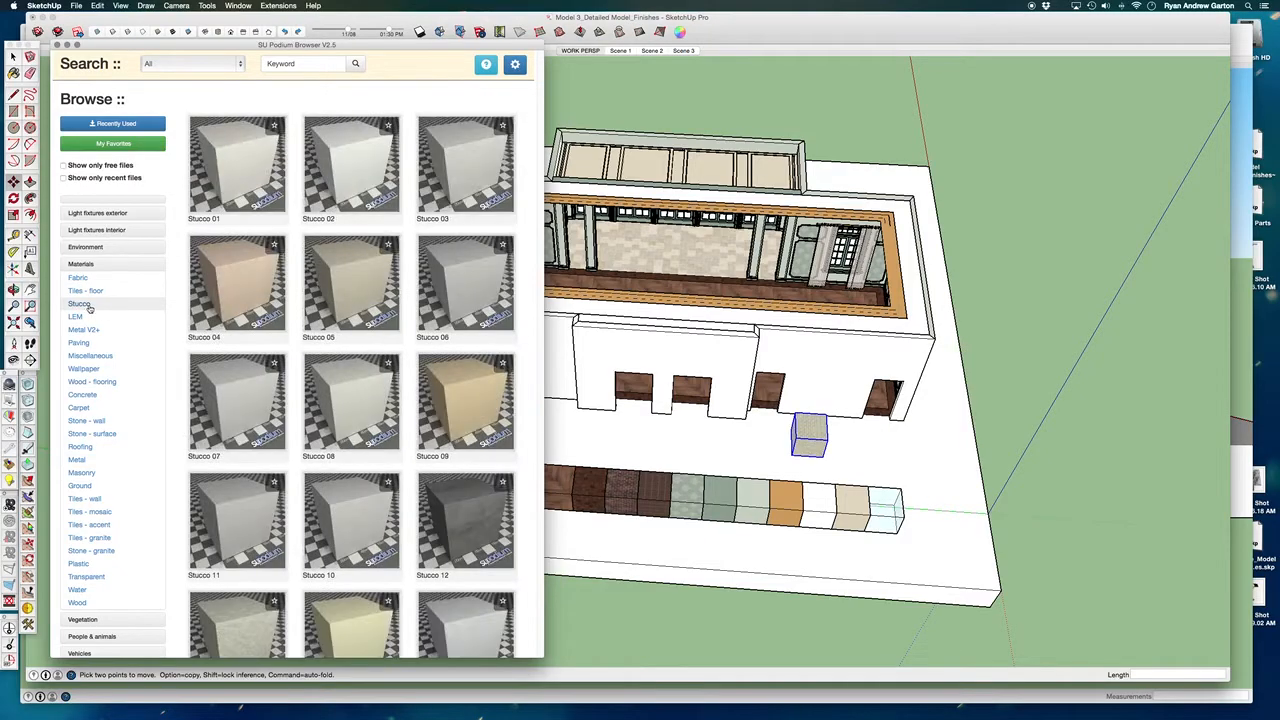
scroll(366, 430, down, 5)
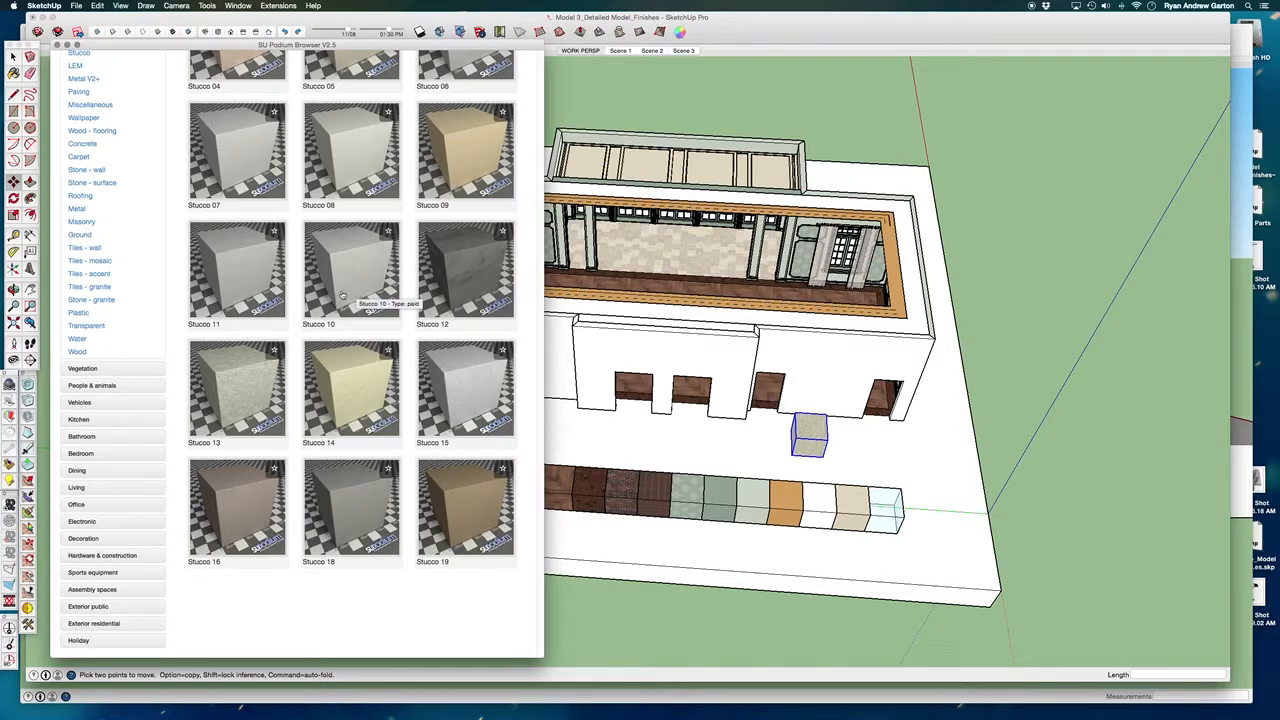
scroll(342, 298, up, 1)
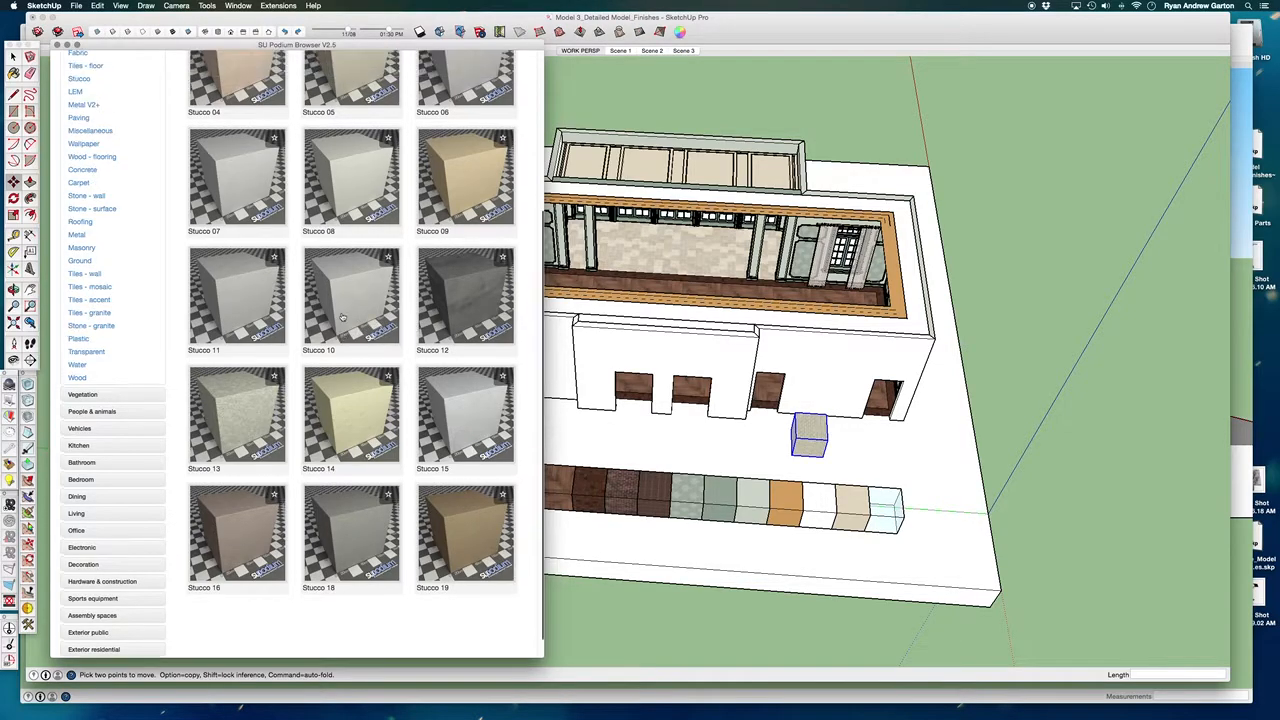
click(77, 365)
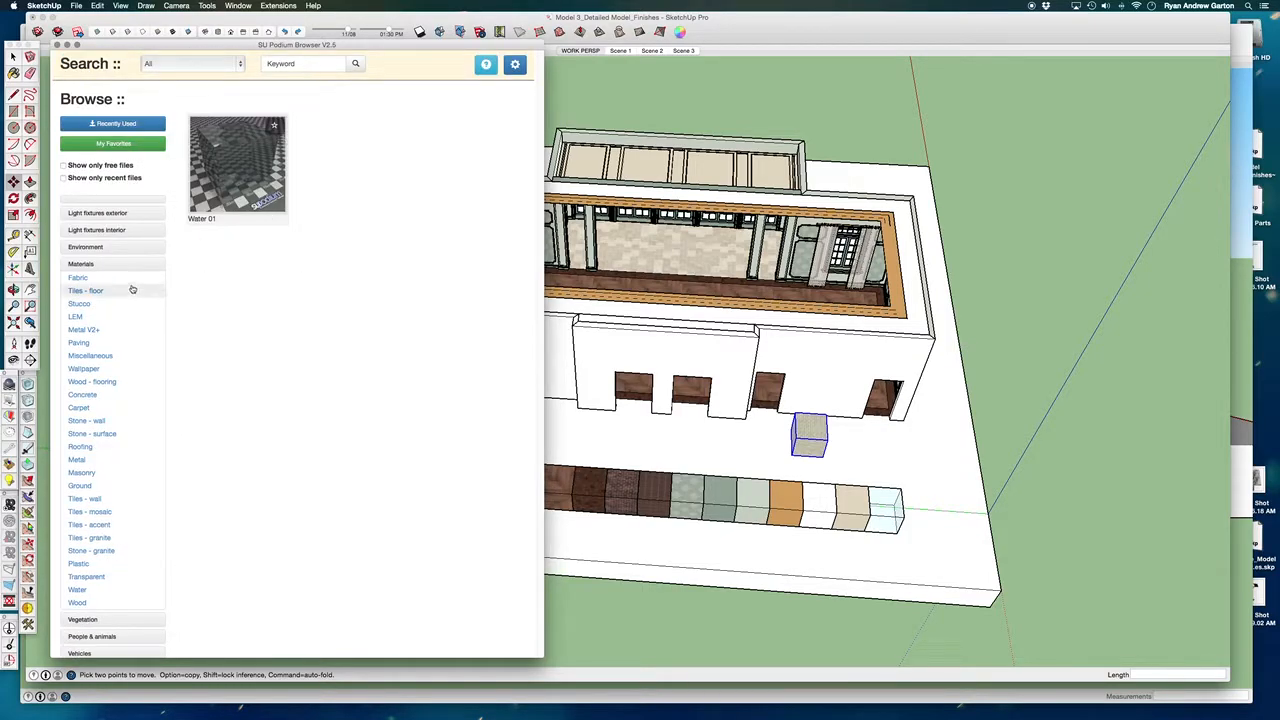
Step: Insert the Parquet 04 cube from the Wood - flooring materials beside the brick cube and close the browser
click(104, 385)
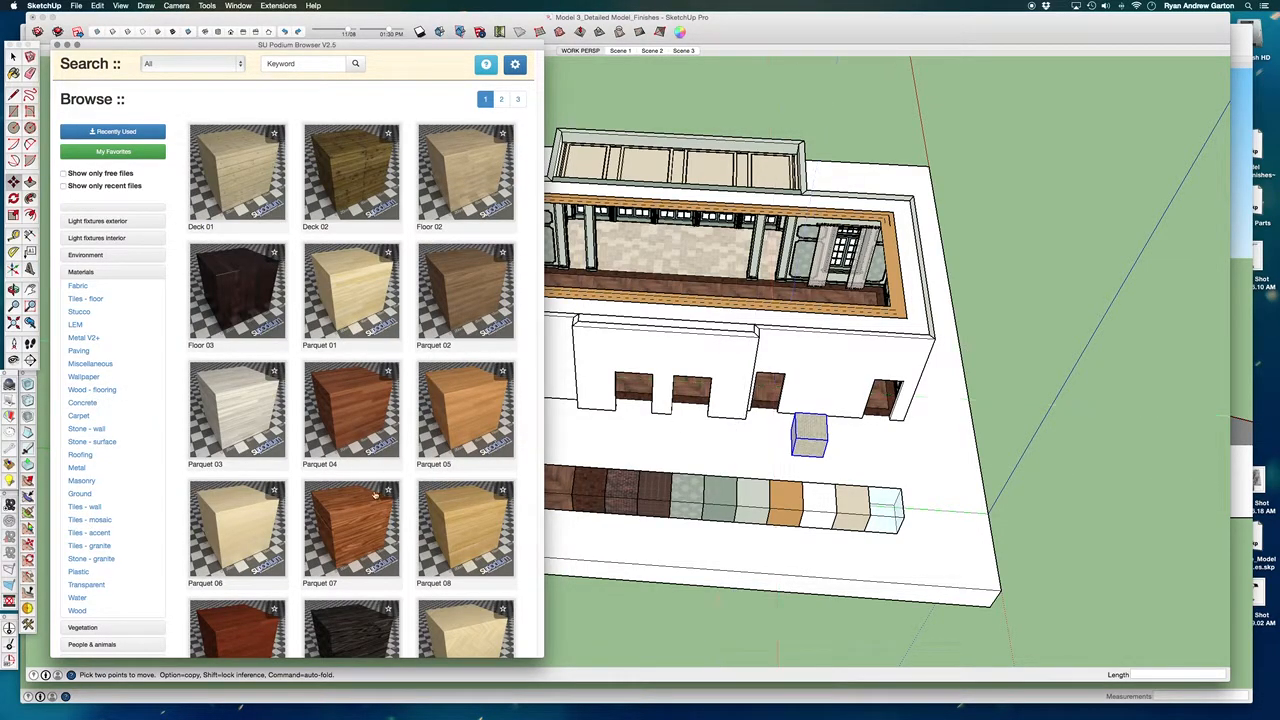
click(342, 412)
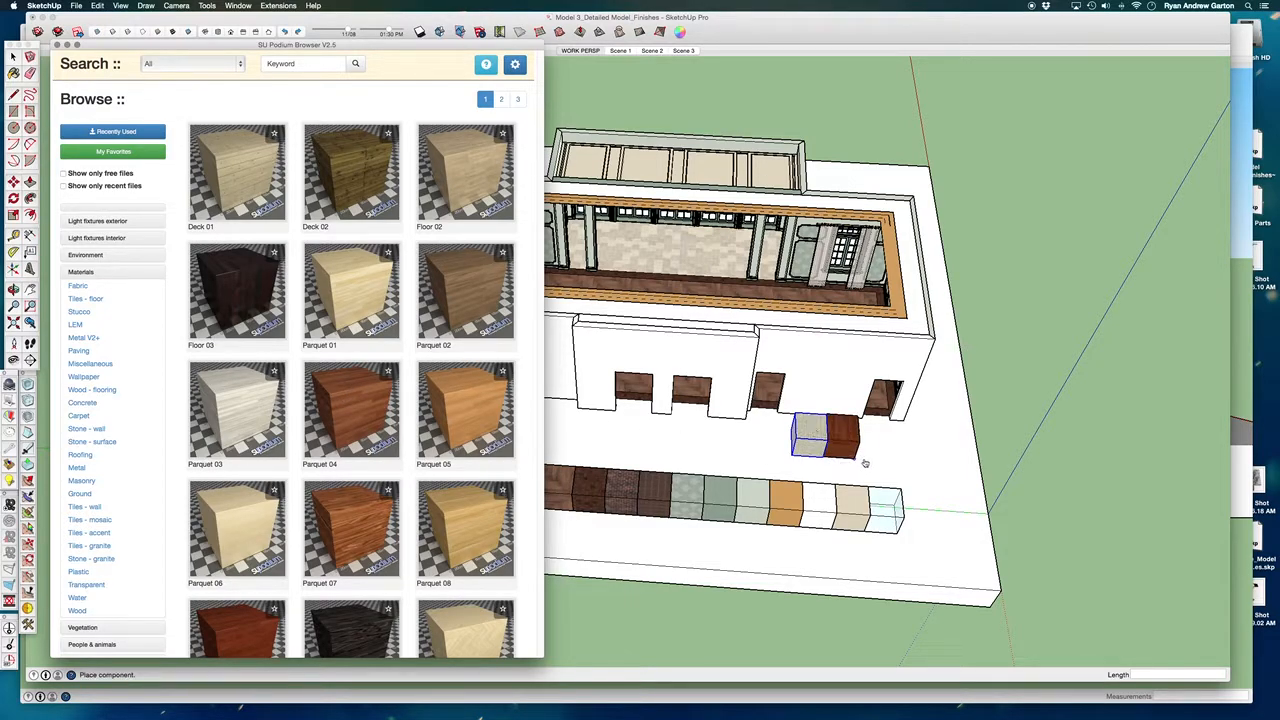
click(833, 413)
click(57, 46)
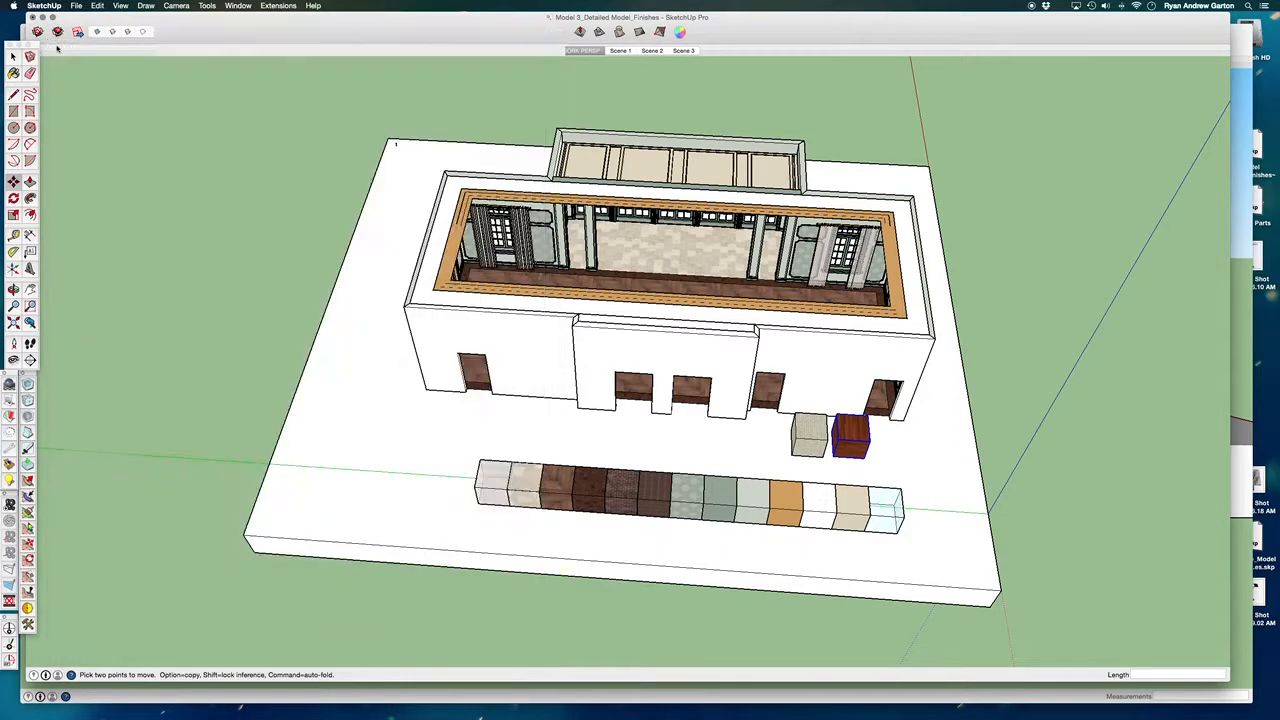
Step: Recolor the parquet cube's material to dark teal with 70% saturation and 36% brightness, and inspect its texture up close
scroll(914, 466, up, 5)
key(b)
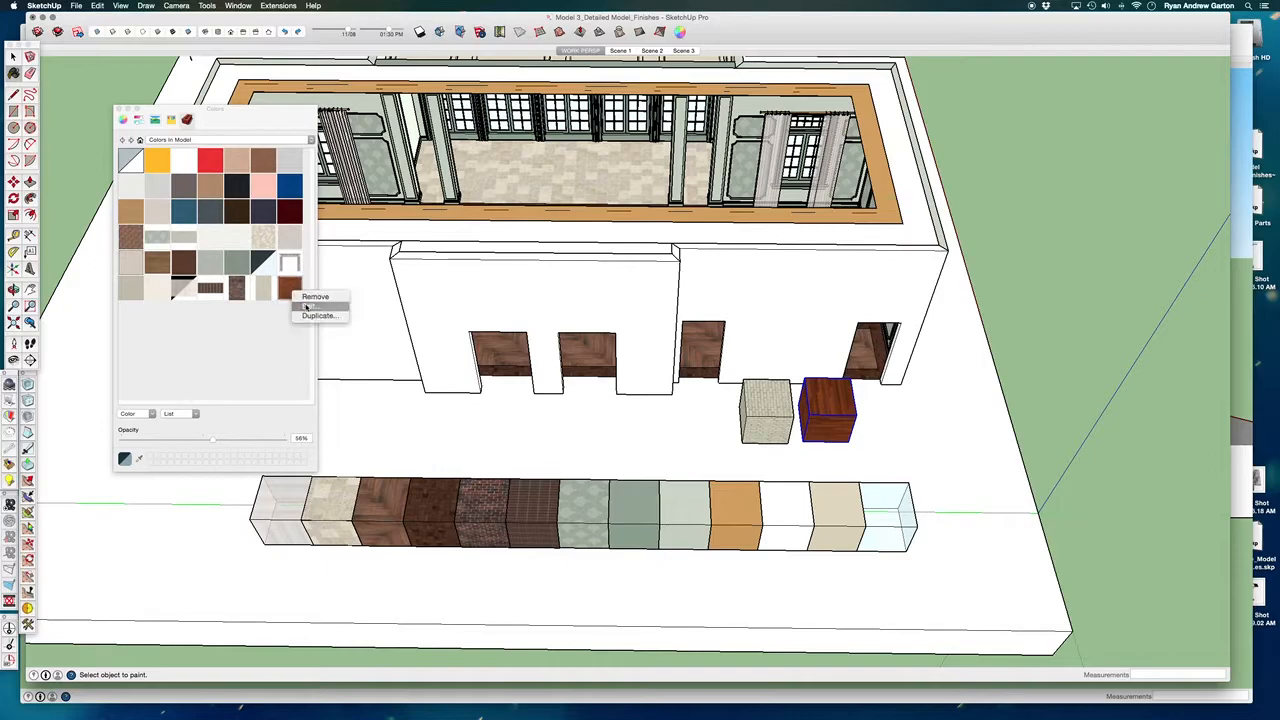
double_click(290, 289)
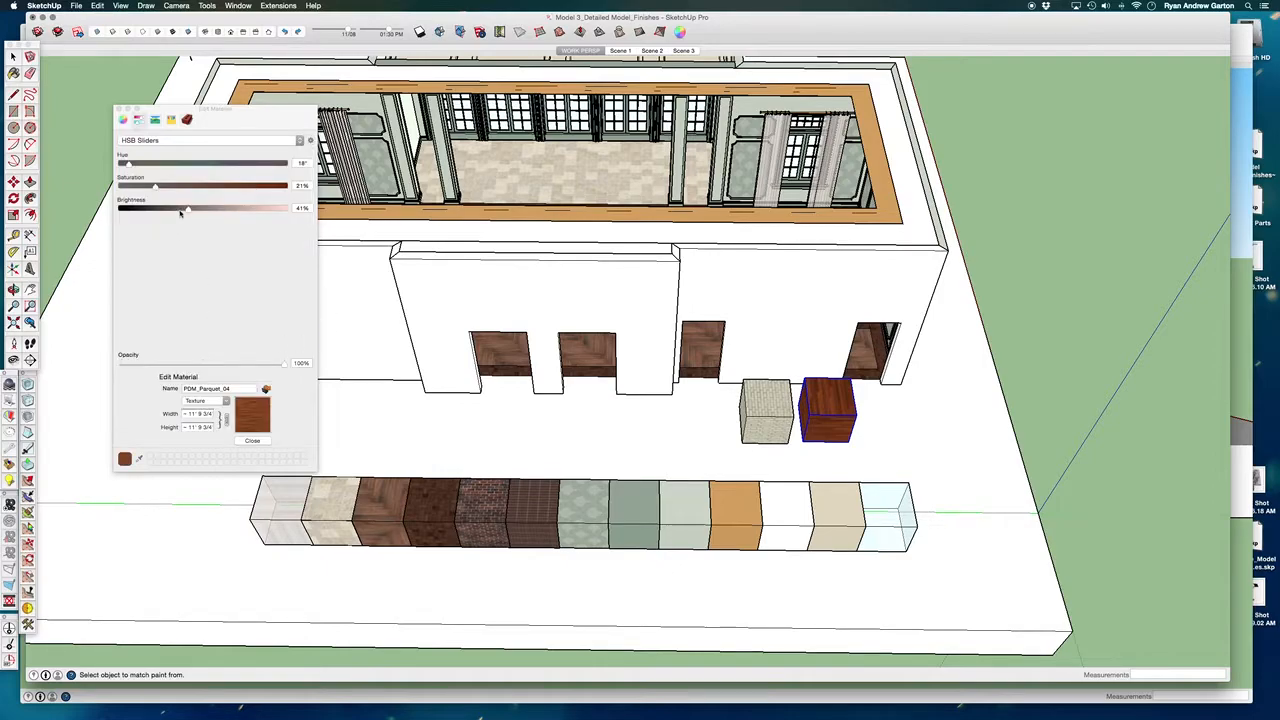
drag(178, 211, 176, 211)
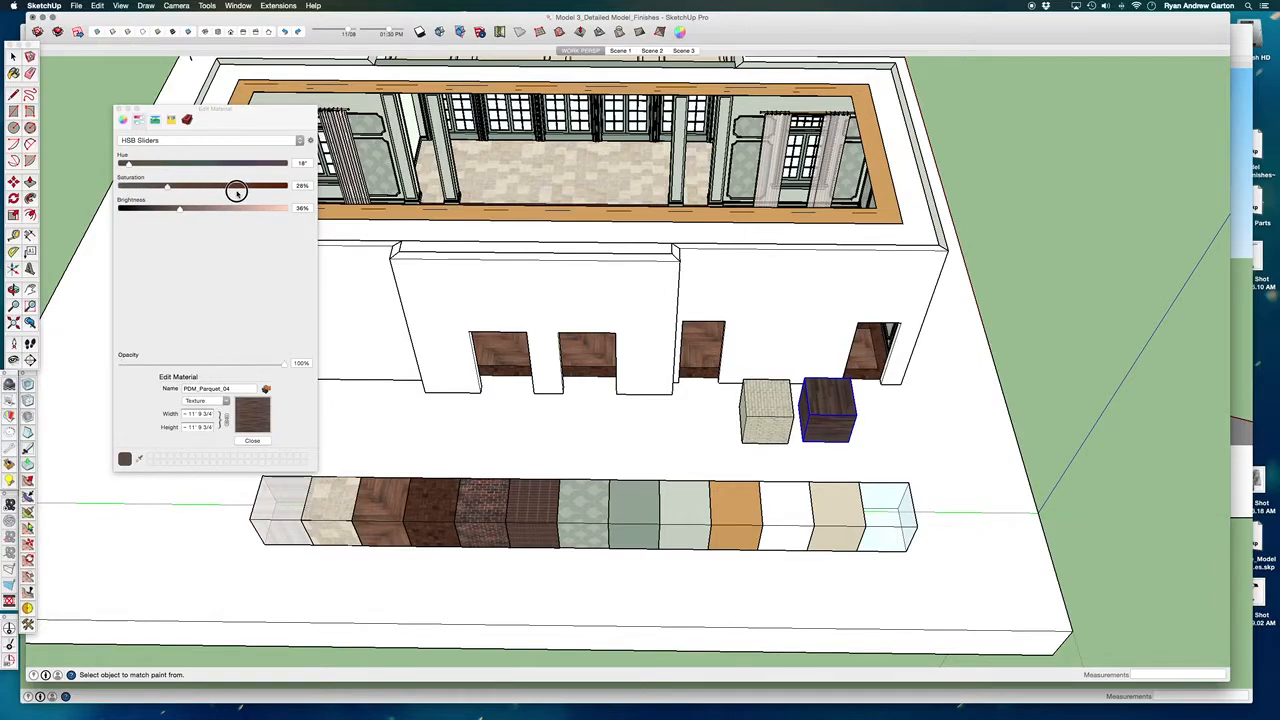
mouse_move(222, 188)
mouse_down()
mouse_move(236, 186)
mouse_move(183, 163)
mouse_move(215, 167)
mouse_up()
scroll(930, 451, up, 6)
scroll(768, 393, up, 5)
middle_drag(762, 391, 632, 285)
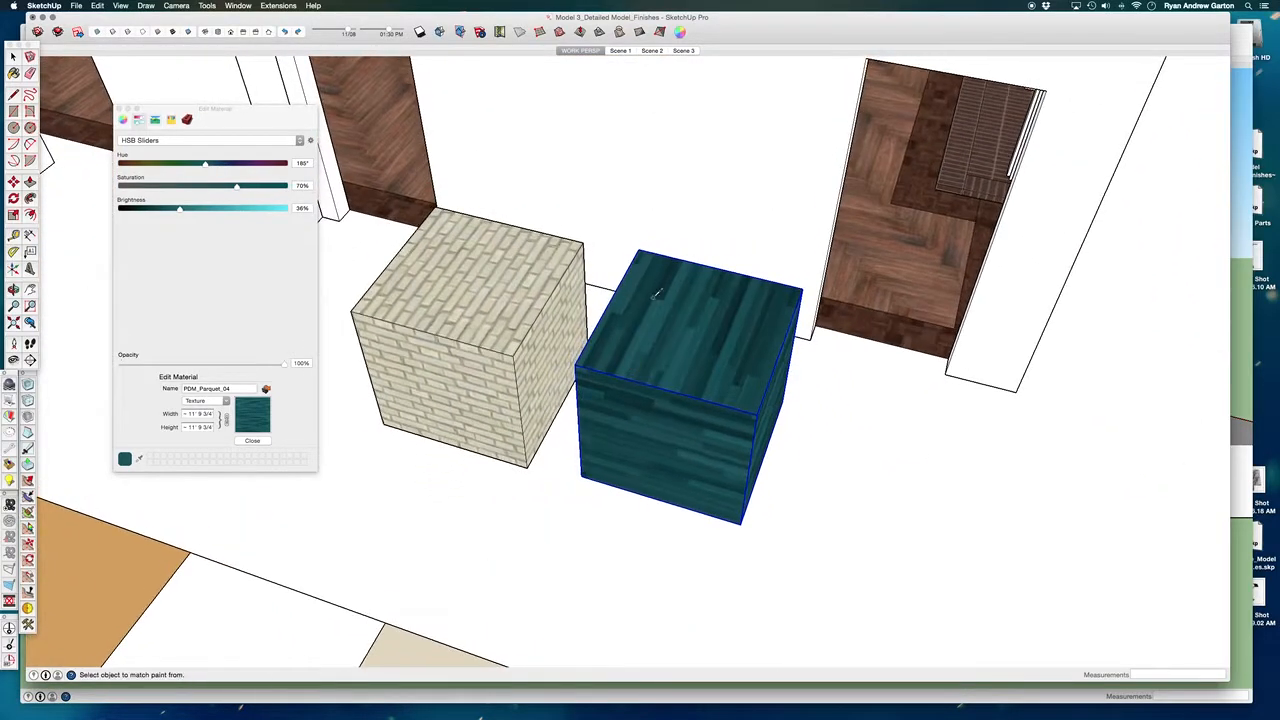
scroll(543, 350, down, 2)
Step: Reset the parquet material to its original reddish-brown color and close the material editor
click(225, 402)
click(452, 380)
click(688, 372)
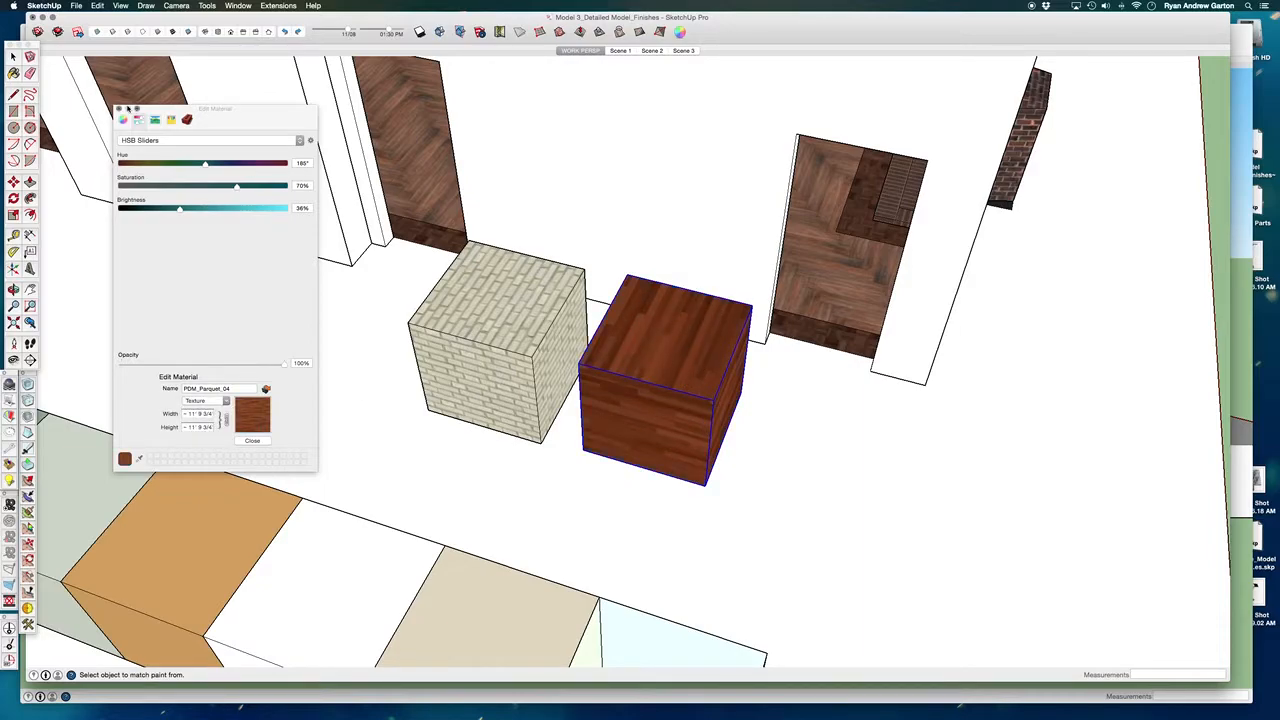
click(119, 109)
Step: Delete the inserted brick and parquet sample cubes from the ground in front of the building
middle_drag(592, 364, 645, 376)
scroll(647, 376, down, 3)
key(space)
click(588, 390)
scroll(605, 403, down, 3)
key(Delete)
click(645, 390)
key(Delete)
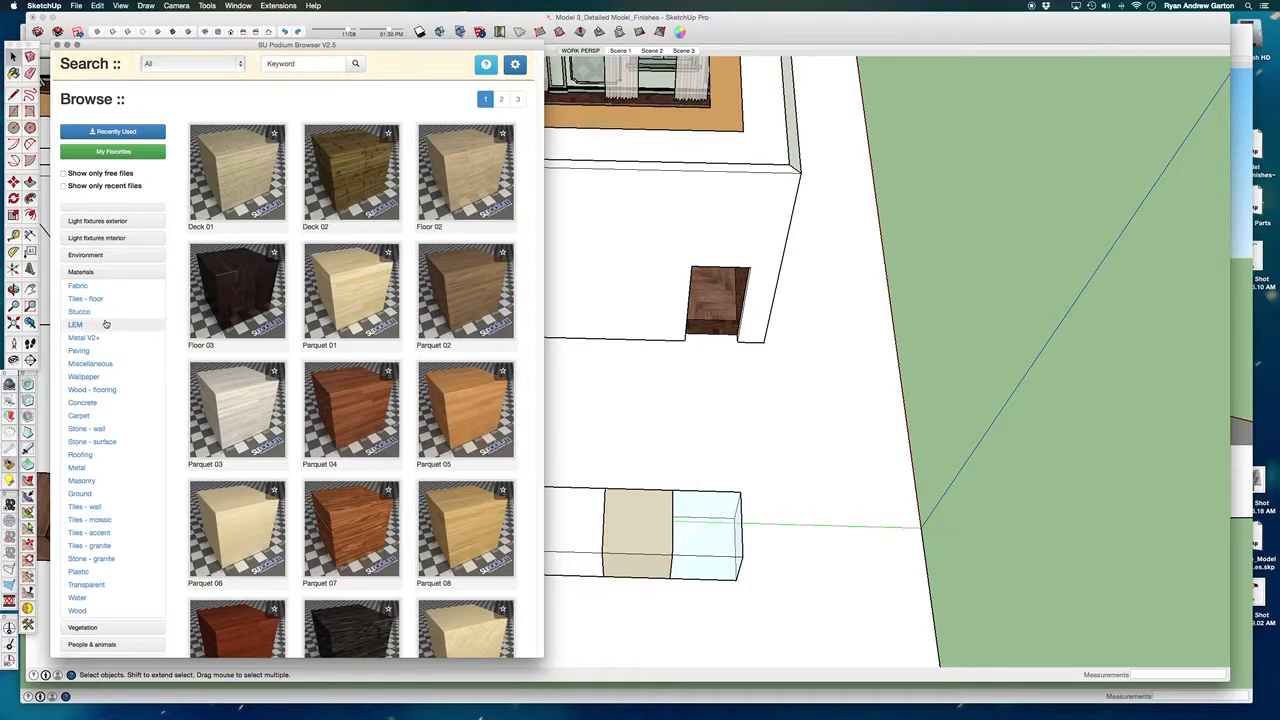
Step: Collapse the Materials category in the Podium Browser and look through the car models under Vehicles
click(83, 272)
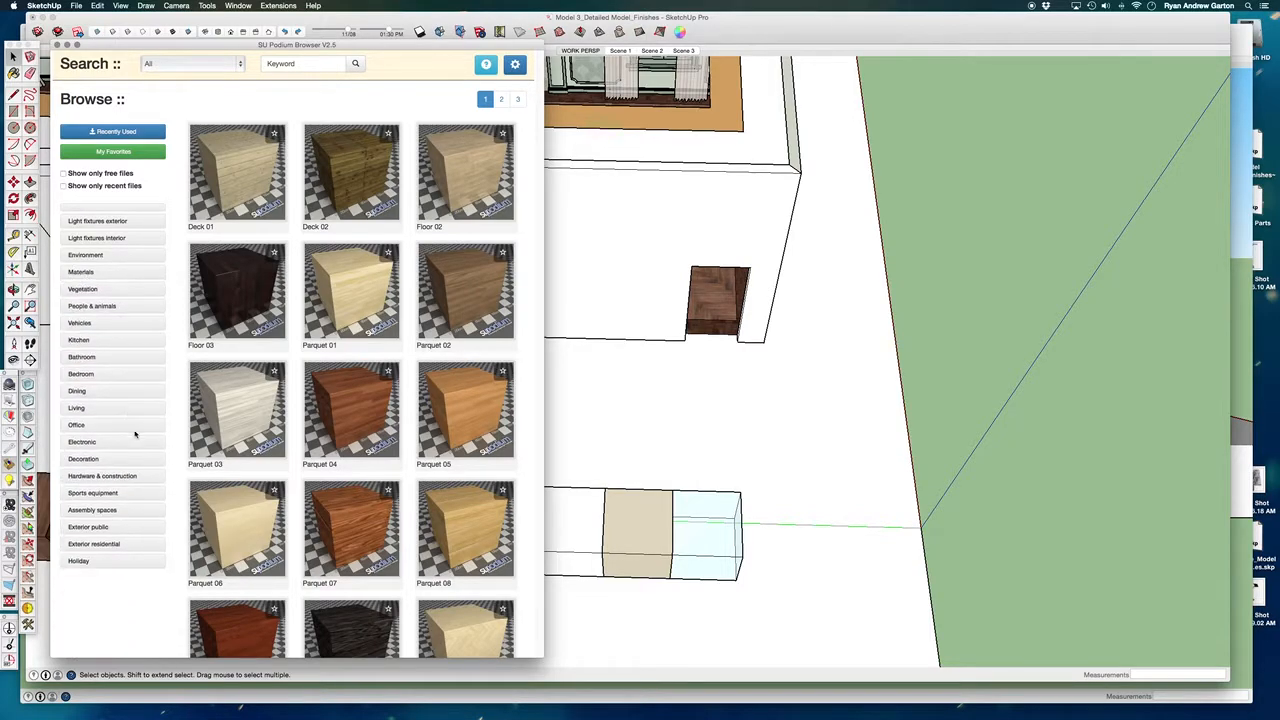
click(80, 324)
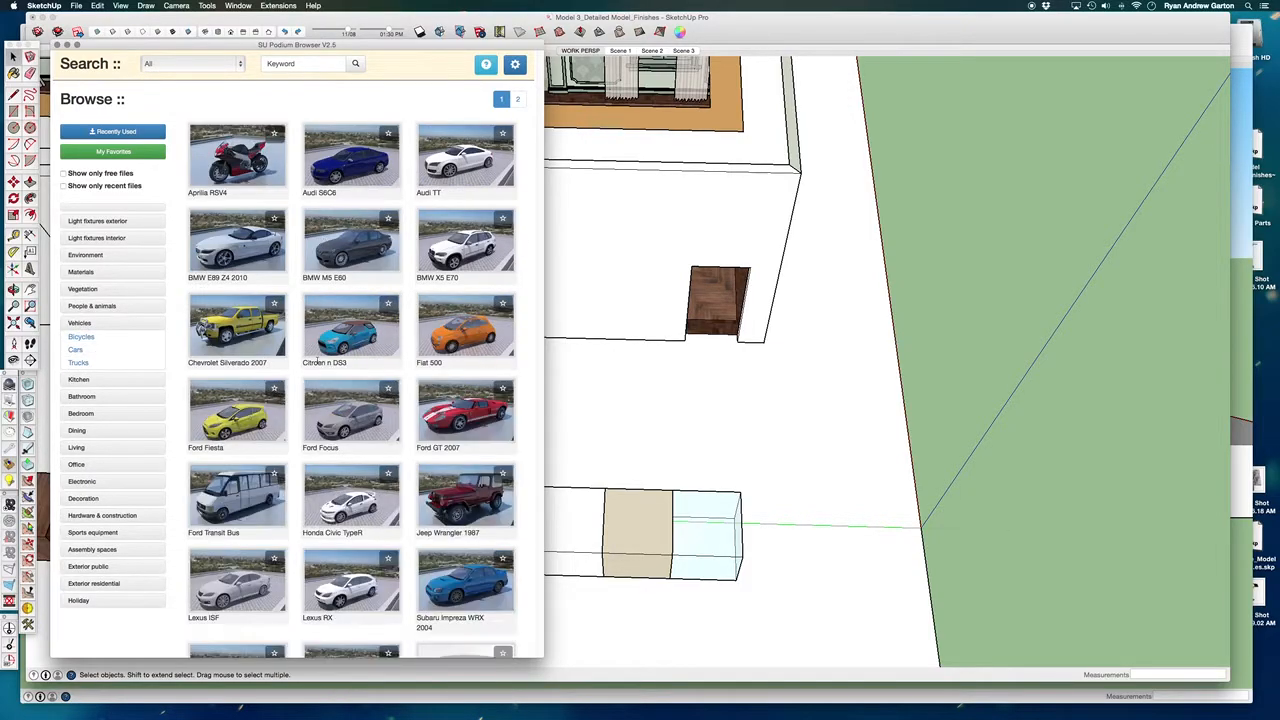
scroll(270, 458, down, 4)
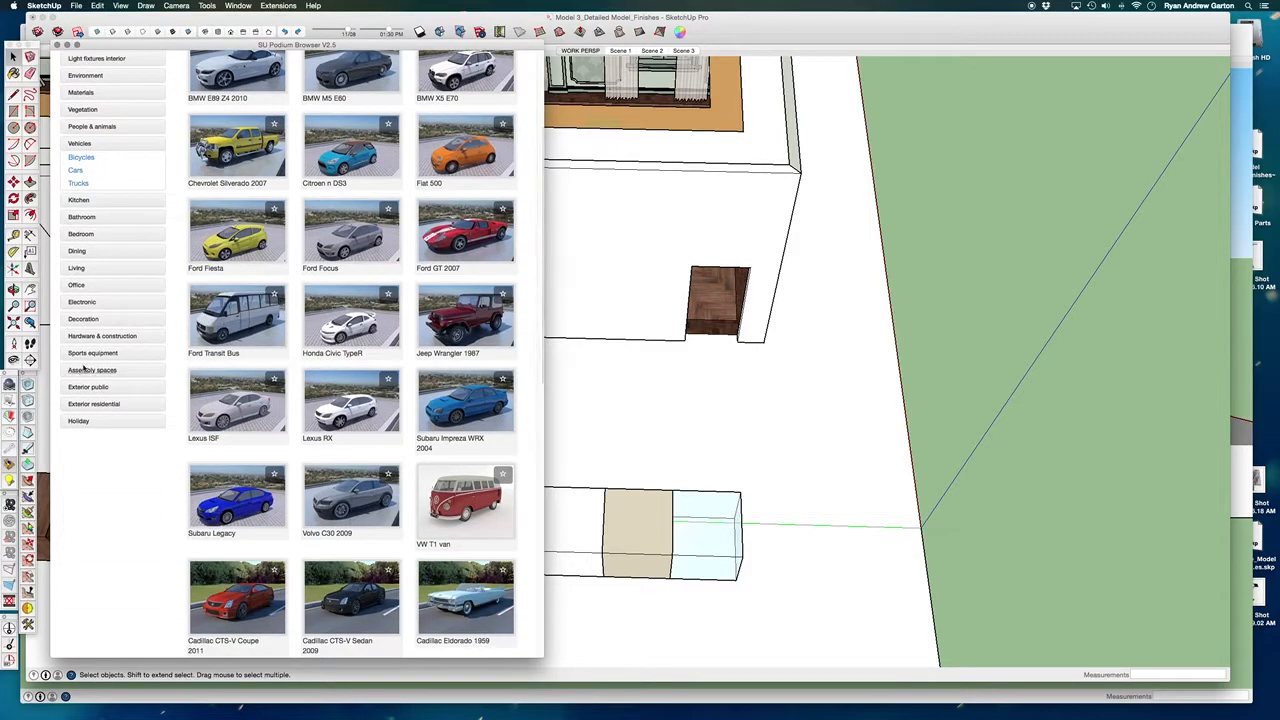
Step: Look through the first three pages of Living room chairs in the Podium Browser and close it
click(76, 269)
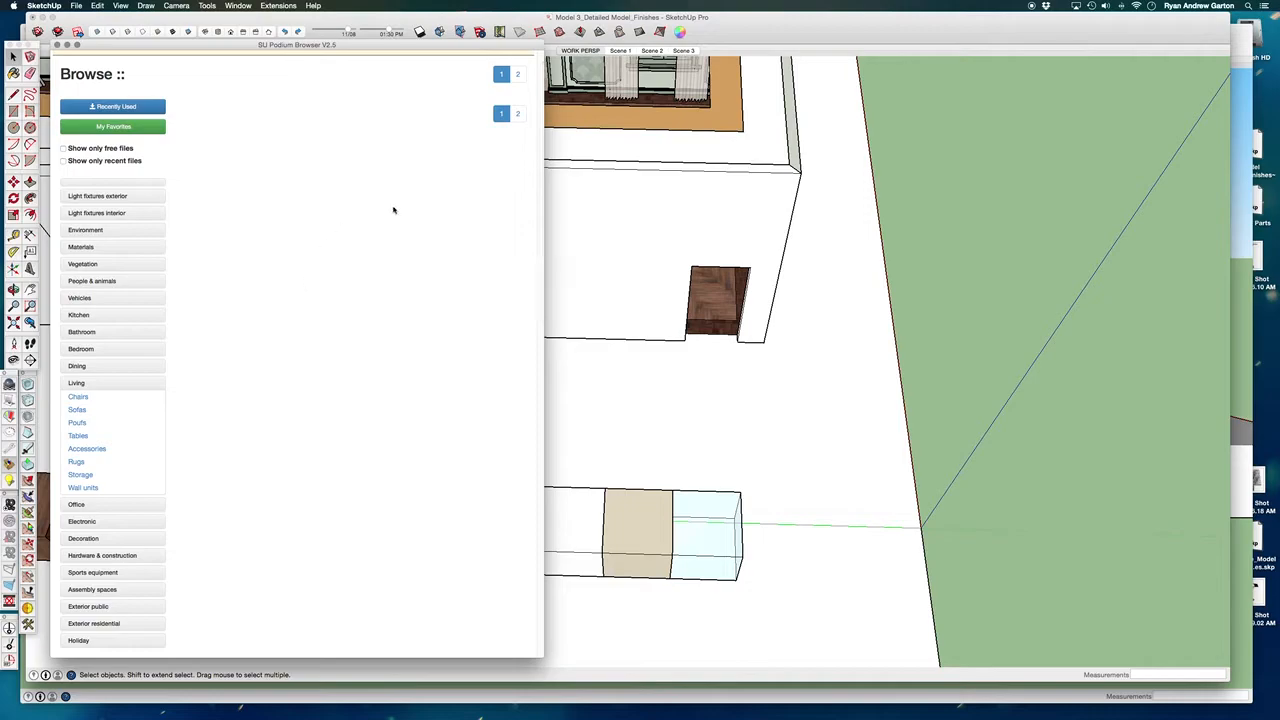
click(114, 401)
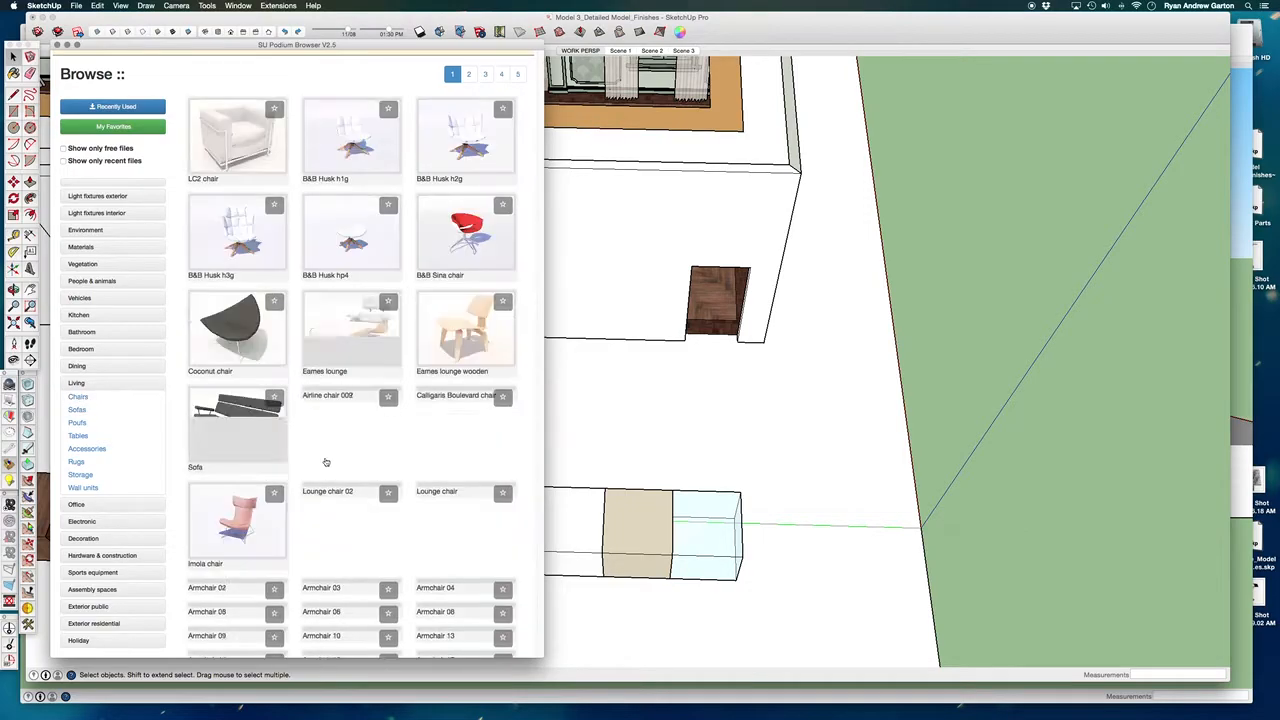
scroll(437, 449, down, 15)
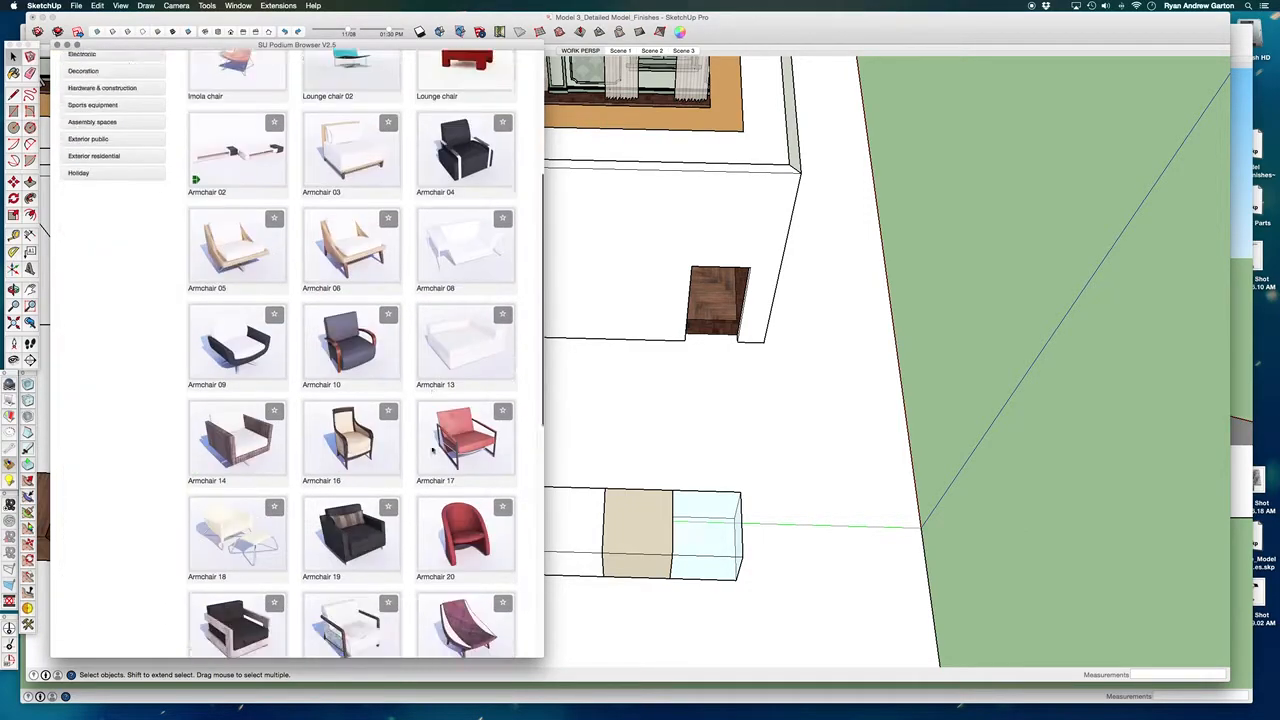
scroll(434, 445, down, 5)
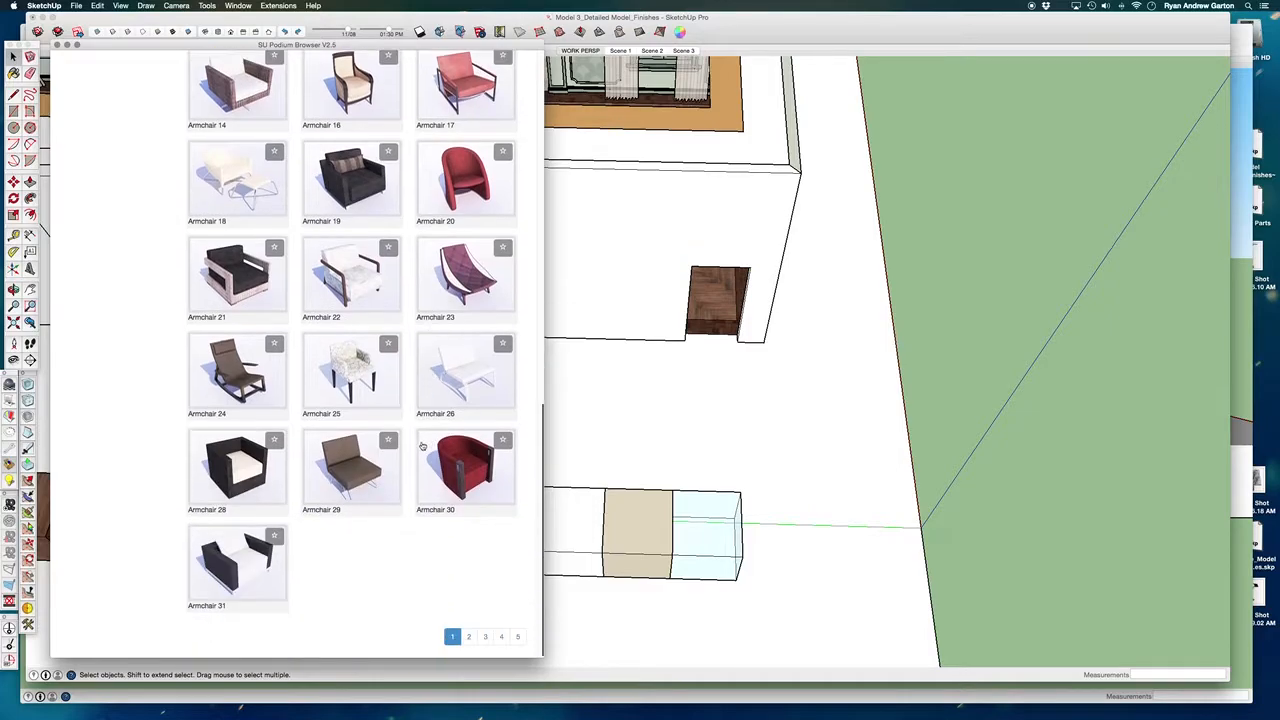
click(470, 636)
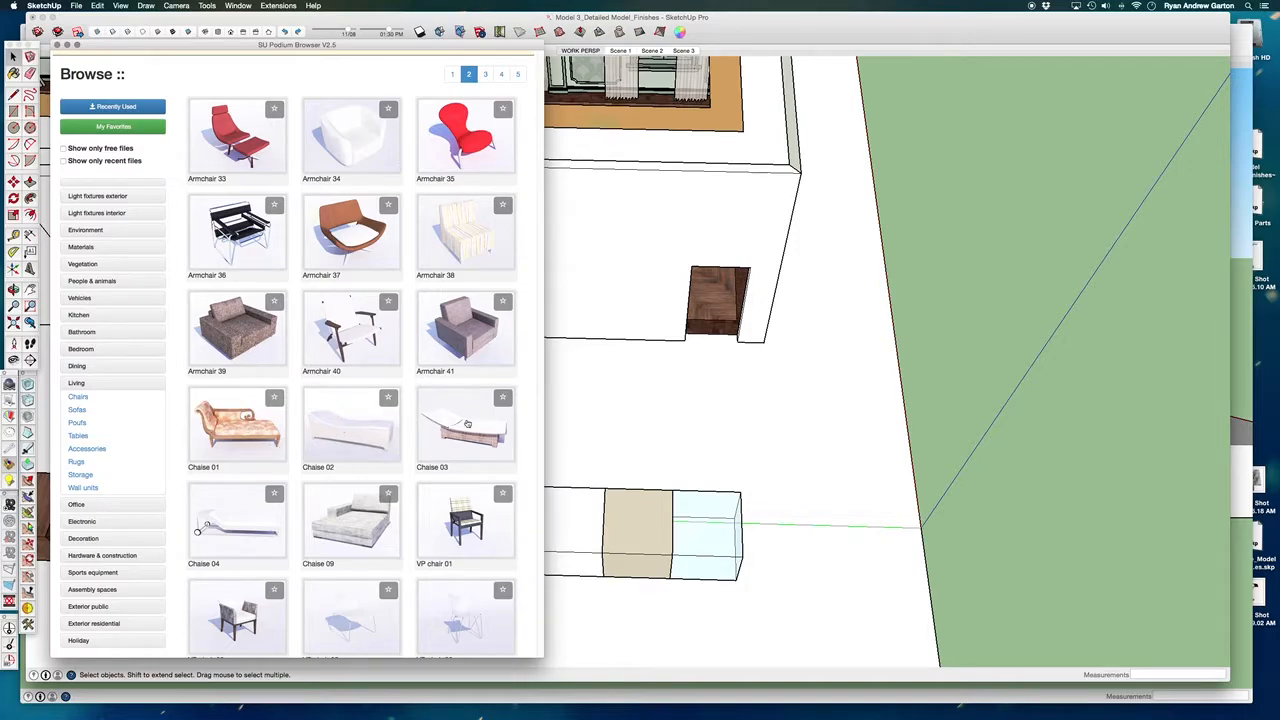
scroll(357, 346, down, 5)
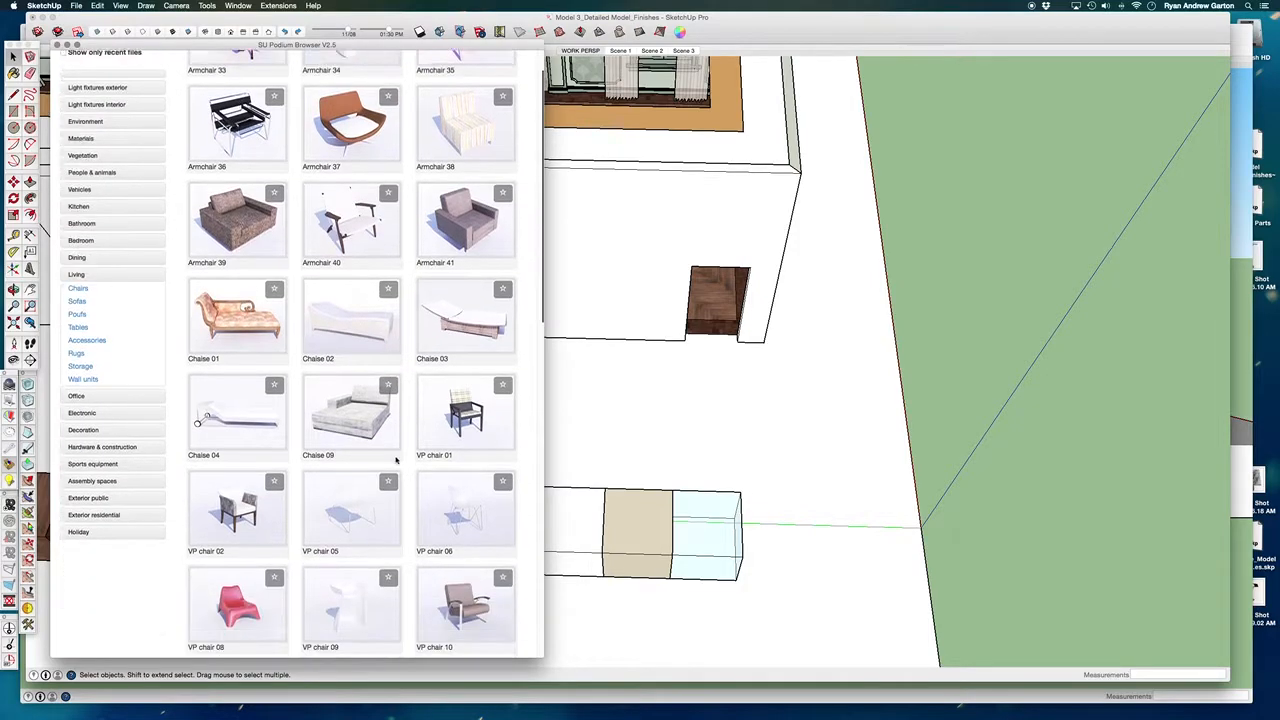
scroll(438, 425, down, 5)
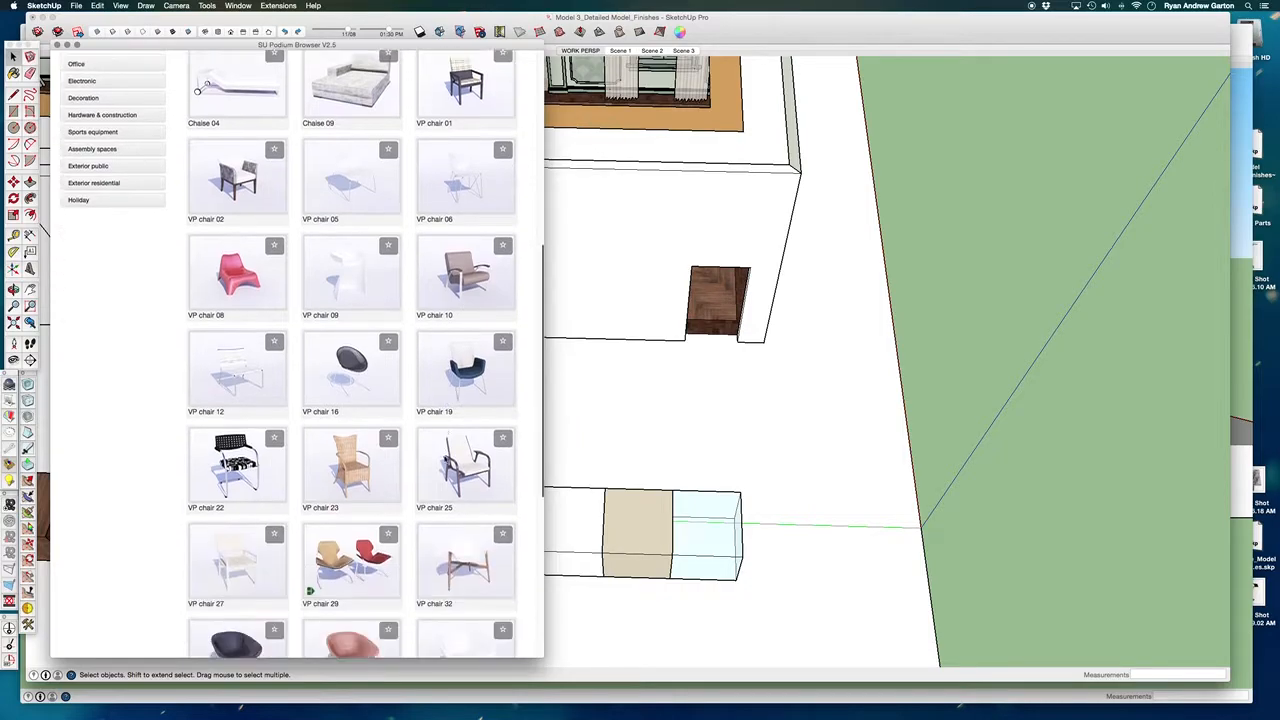
scroll(426, 466, down, 2)
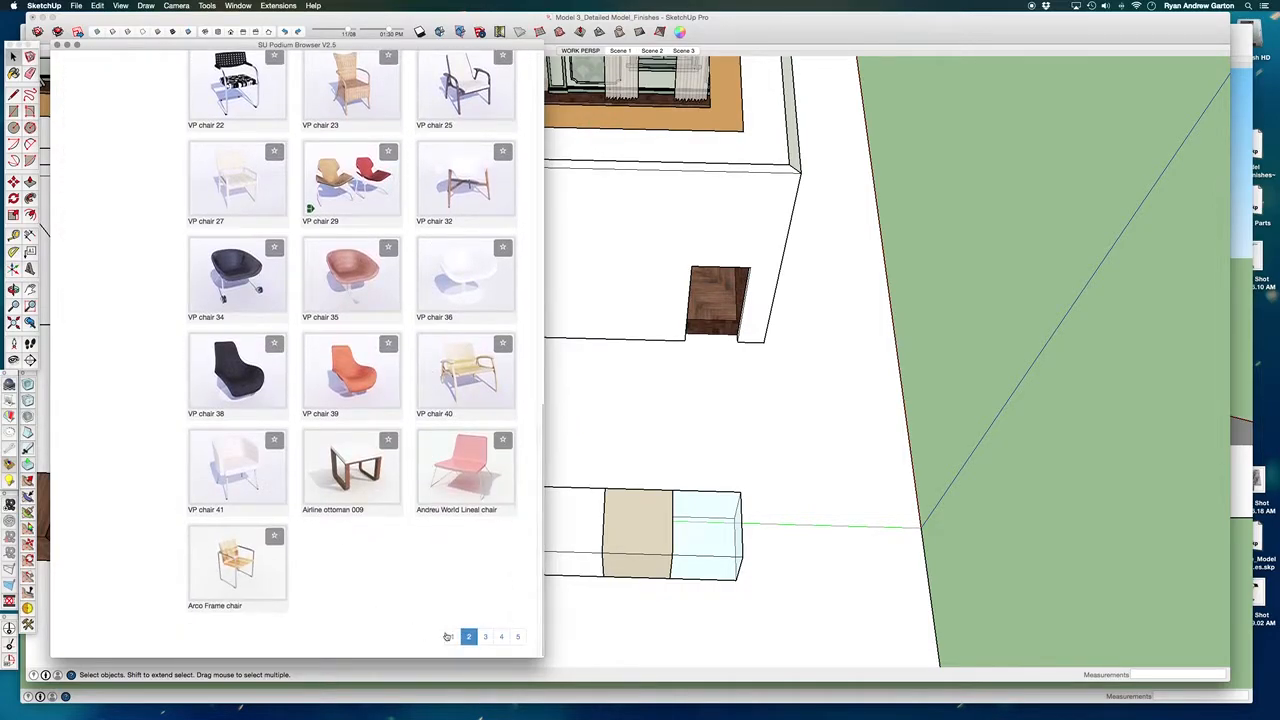
click(485, 636)
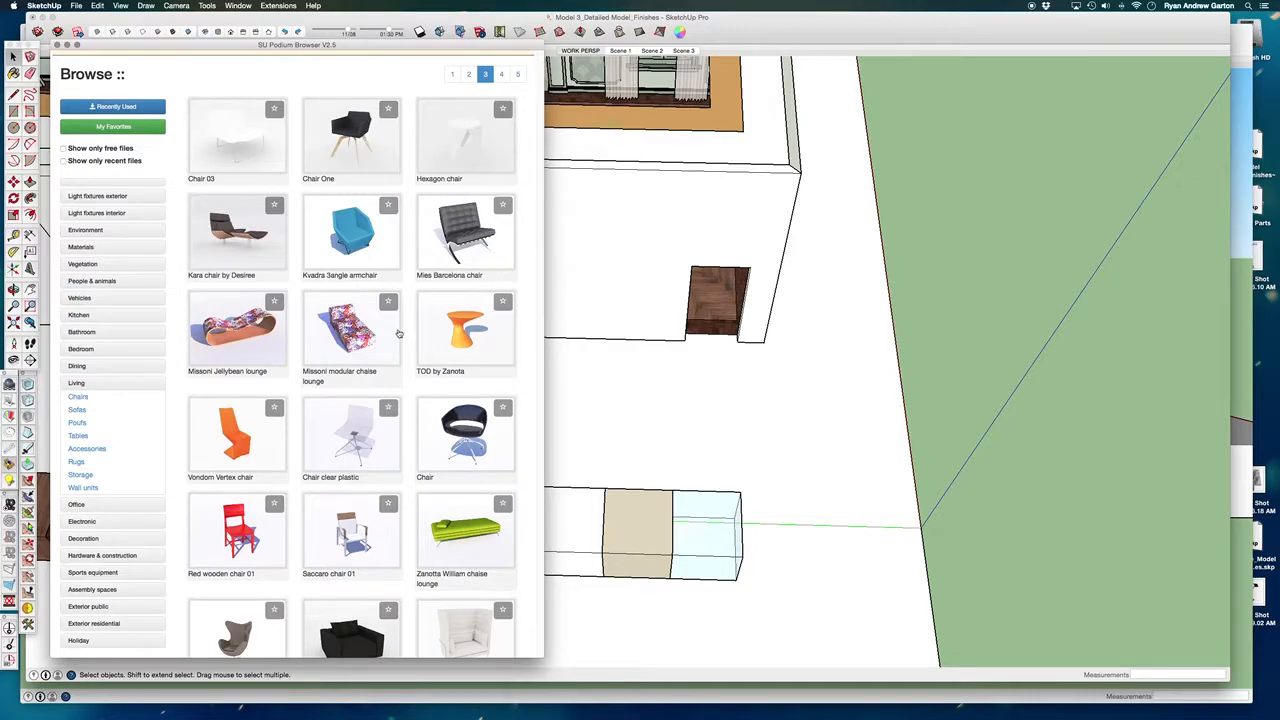
scroll(398, 333, down, 8)
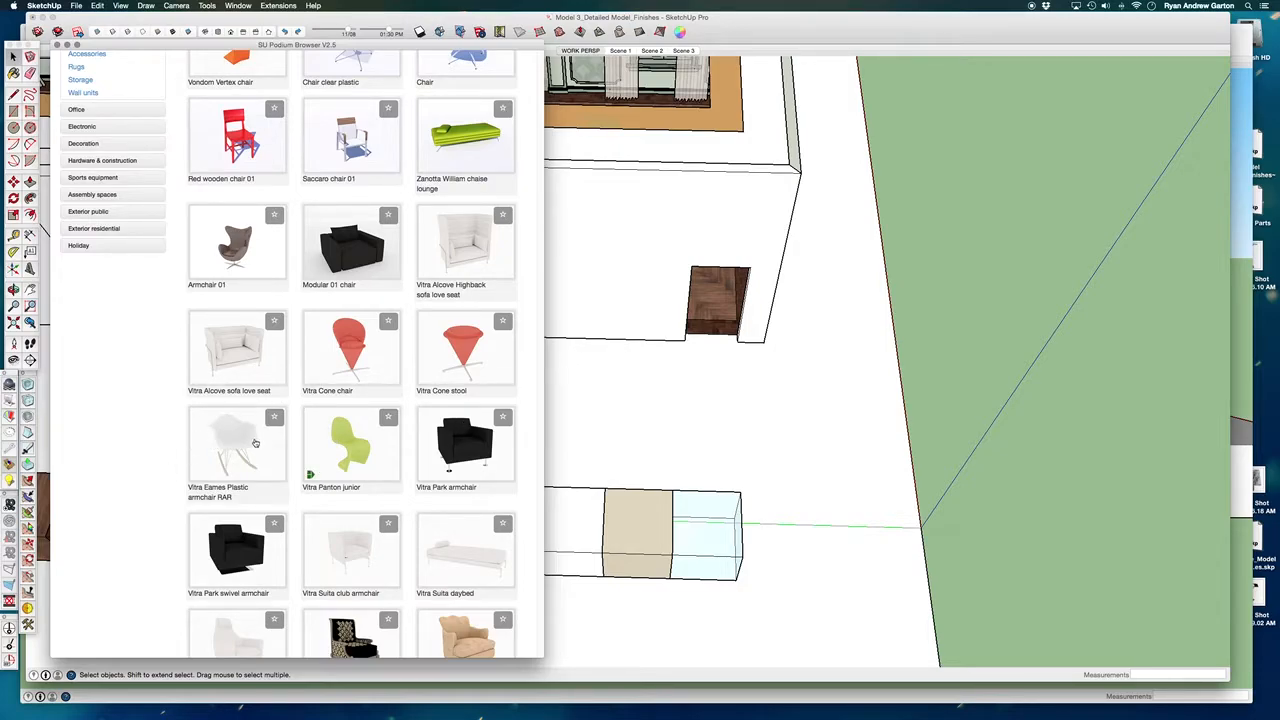
scroll(255, 442, down, 8)
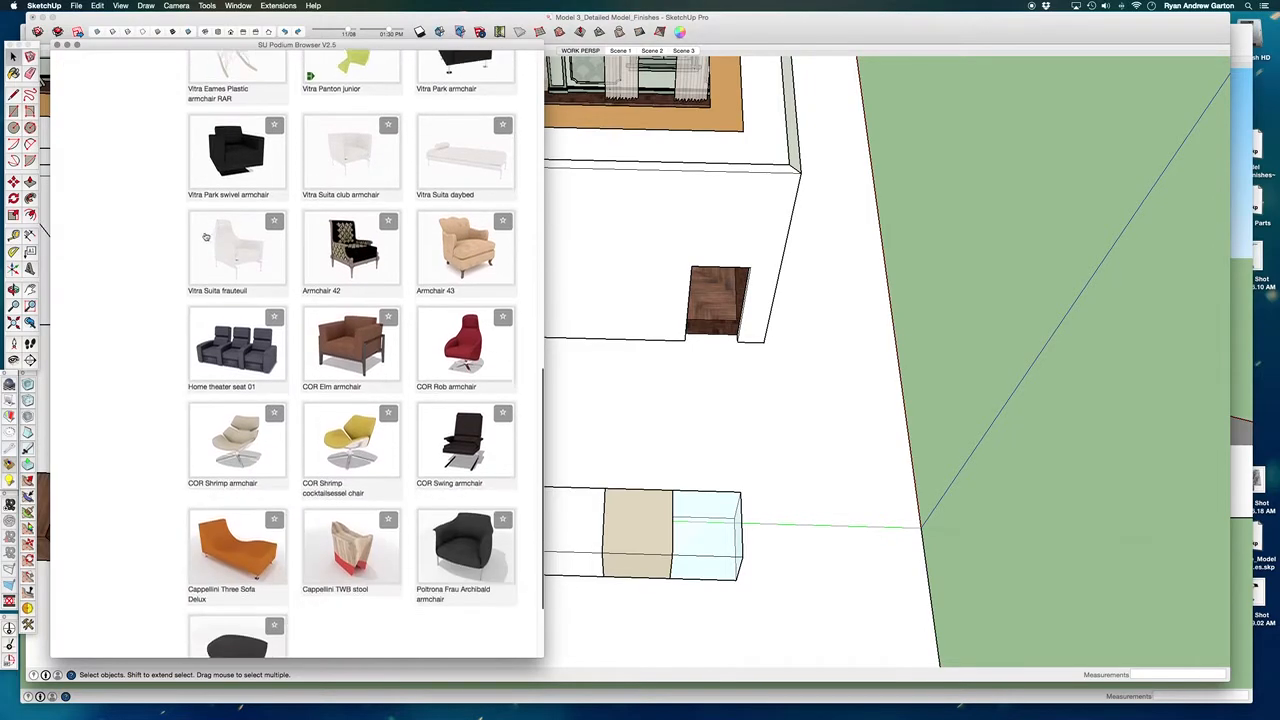
click(58, 46)
Step: Move the finishes model's window aside and switch to the Model 3_Detailed Model window
scroll(700, 383, down, 6)
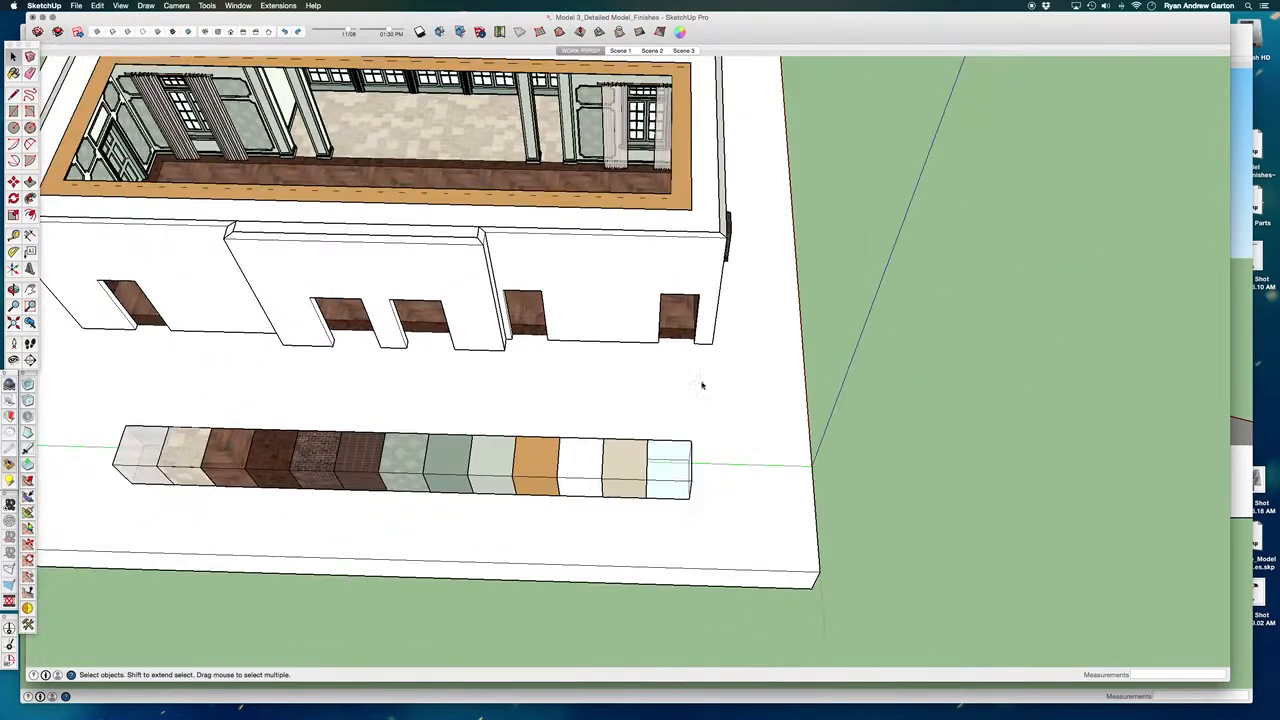
scroll(543, 202, up, 3)
scroll(905, 110, down, 4)
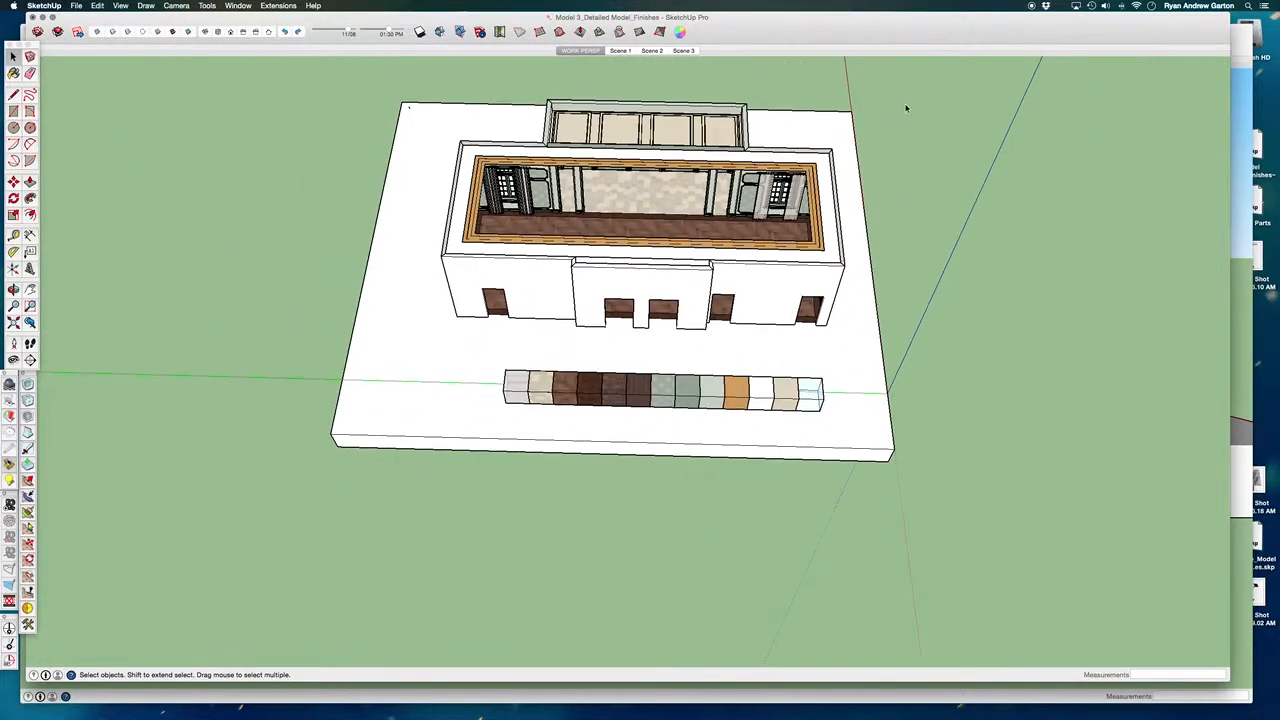
scroll(576, 257, up, 2)
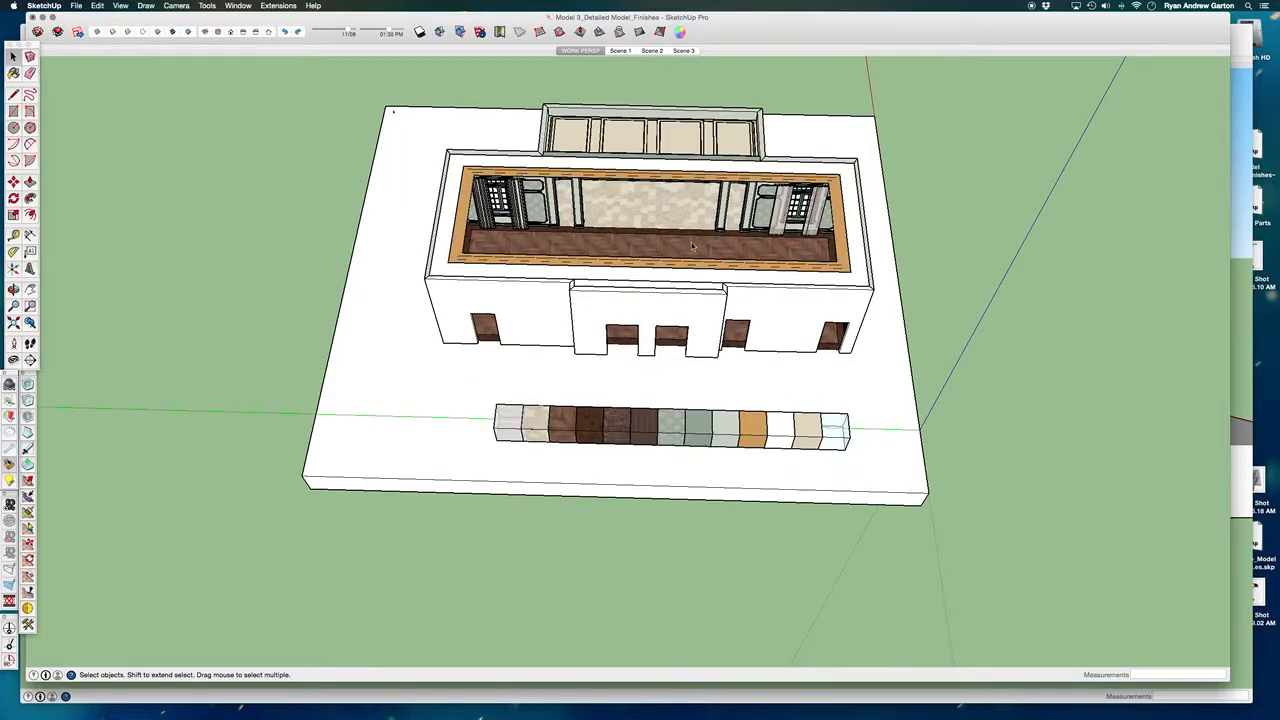
scroll(711, 271, up, 10)
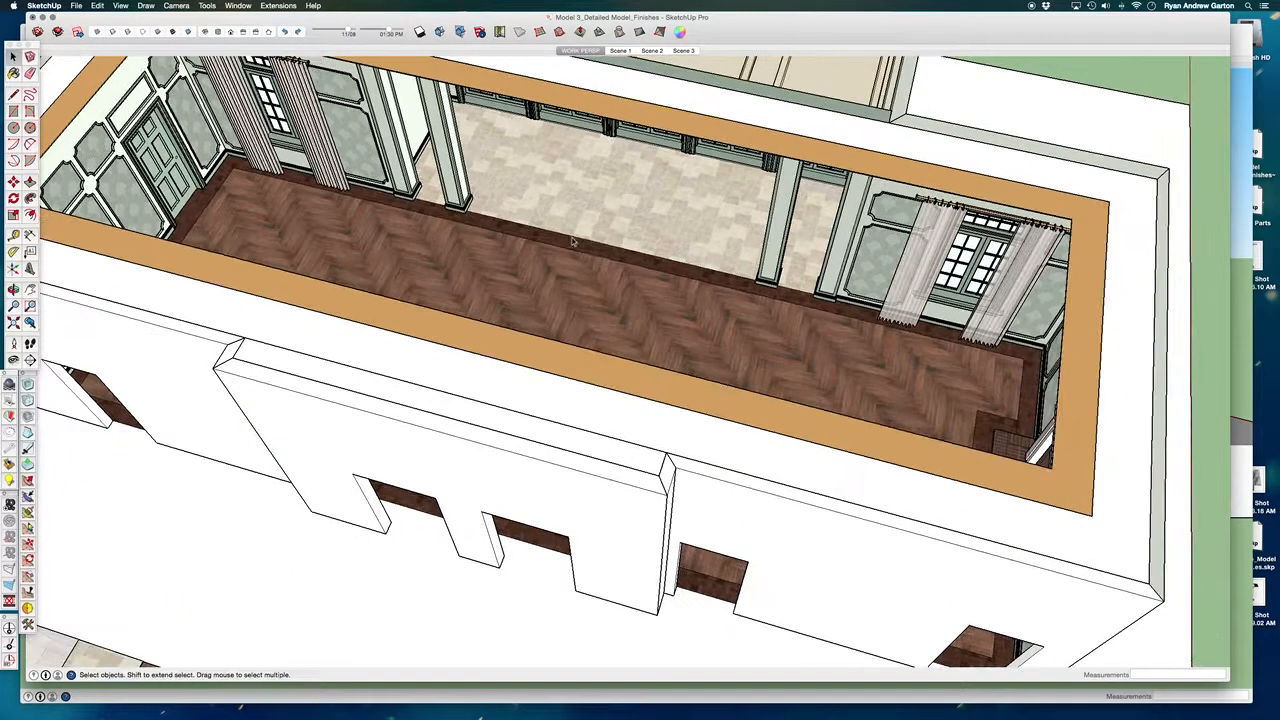
drag(822, 35, 786, 204)
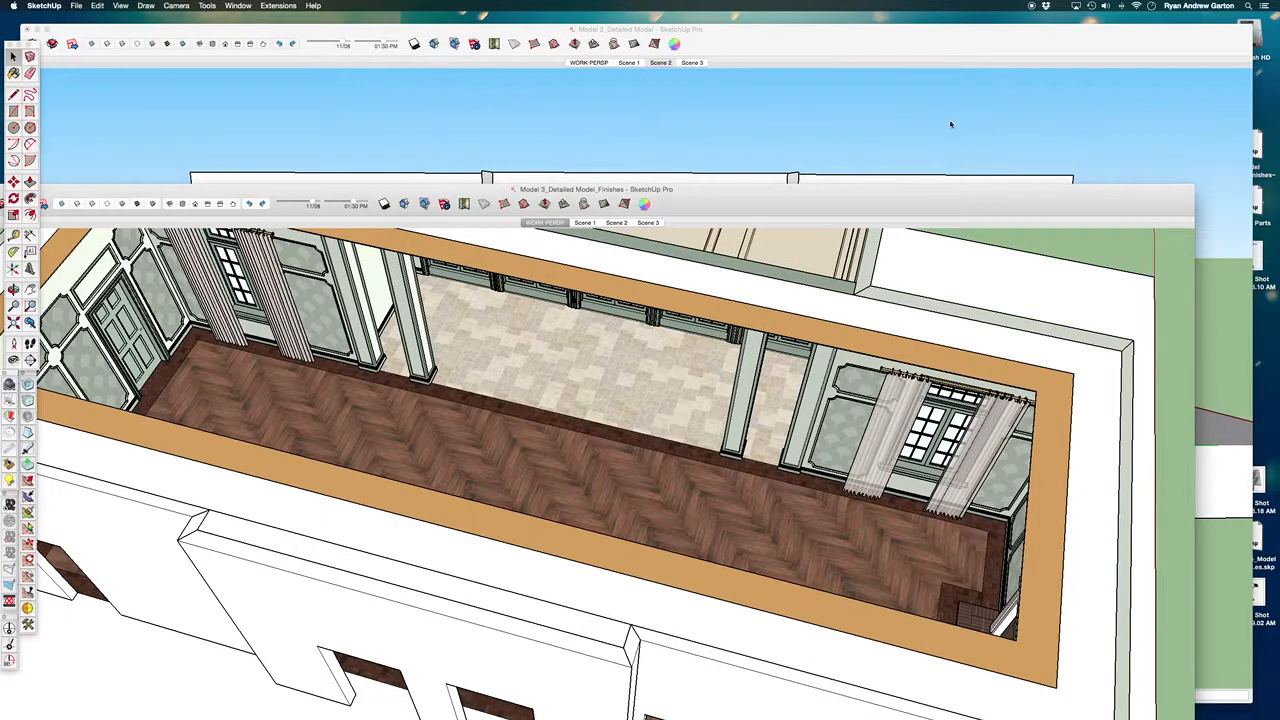
click(951, 124)
Step: Delete the face covering the main room in the detailed model to open up its interior
mouse_move(951, 124)
middle_down()
mouse_move(800, 223)
mouse_move(586, 291)
mouse_move(531, 262)
mouse_move(680, 660)
mouse_move(666, 457)
mouse_move(714, 663)
mouse_move(647, 420)
middle_up()
click(647, 420)
scroll(648, 400, up, 5)
key(Delete)
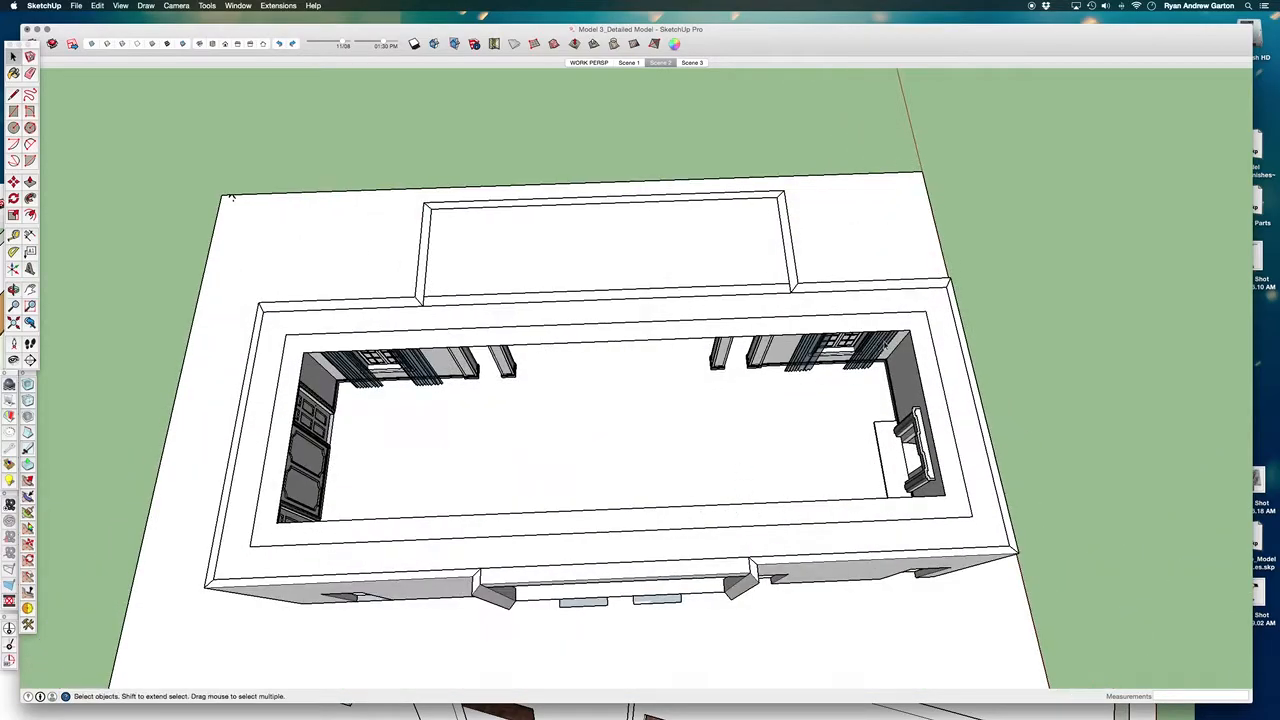
Step: Examine the detailed model's interior from above and its floor slab from underneath
scroll(862, 354, up, 5)
scroll(706, 378, down, 10)
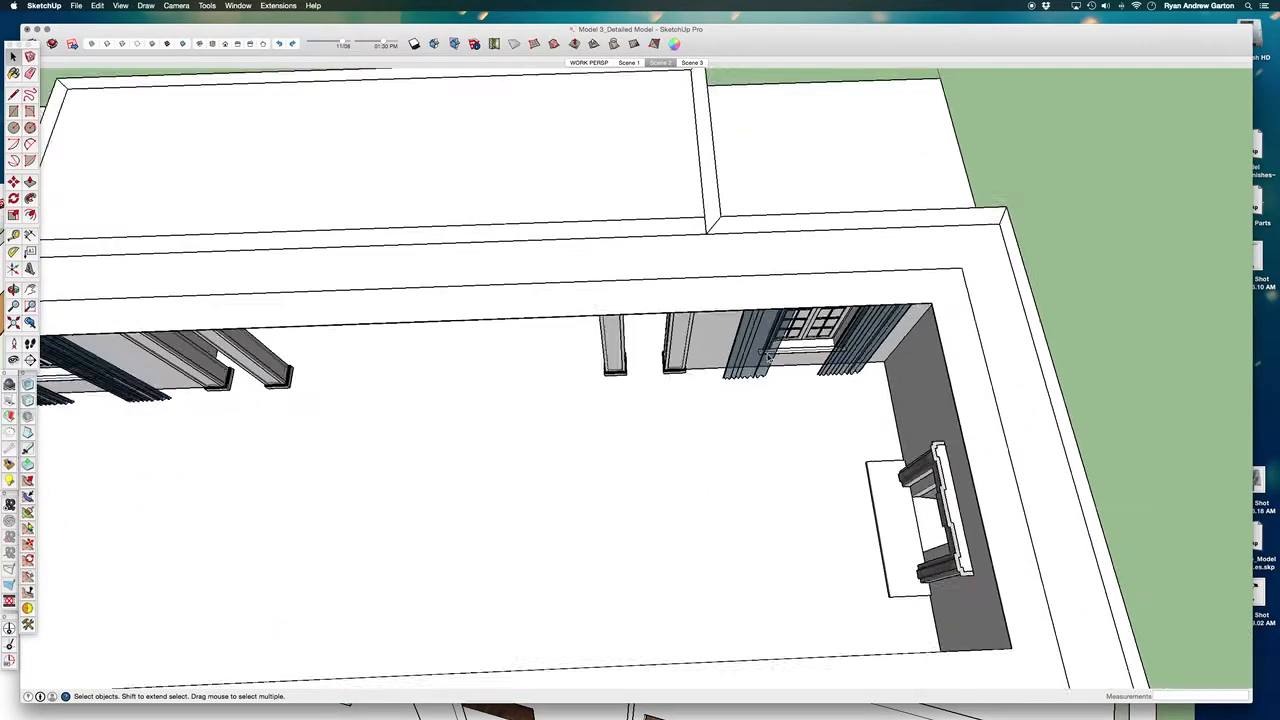
middle_drag(706, 378, 689, 217)
scroll(665, 408, down, 5)
scroll(684, 328, up, 5)
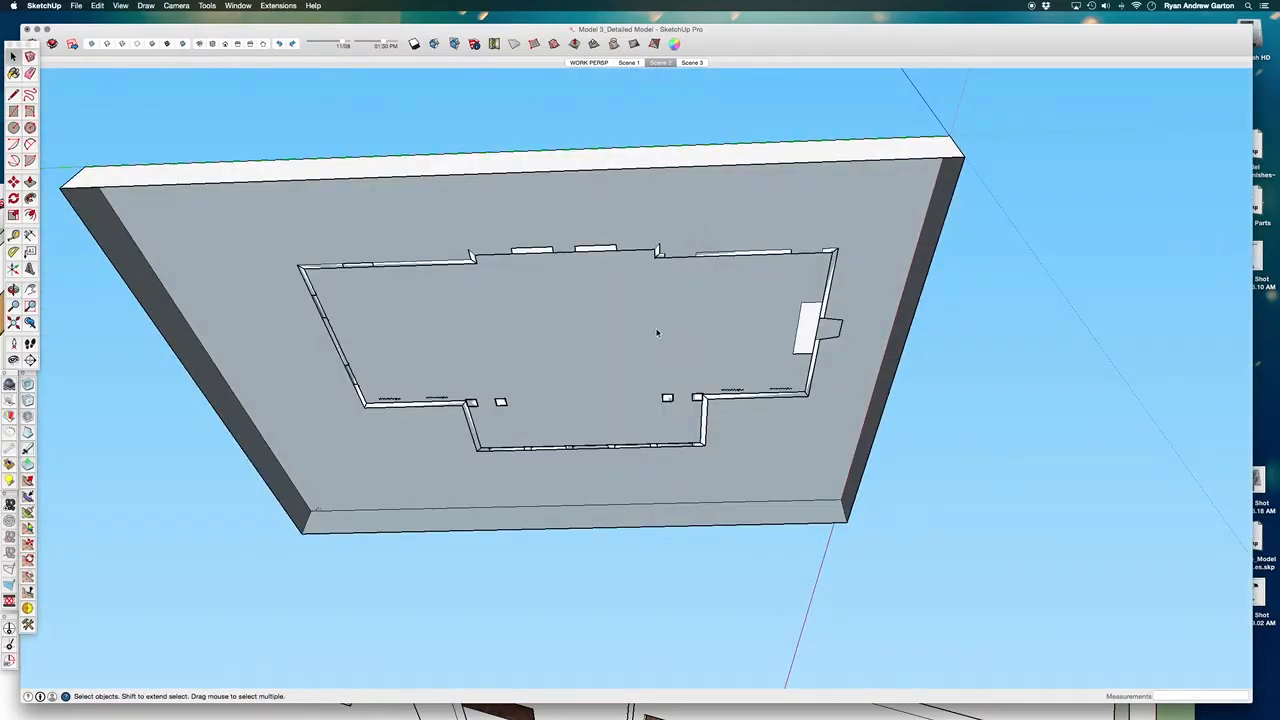
Step: Open the floor slab for editing and select its large underside face
middle_drag(643, 382, 634, 289)
scroll(420, 332, up, 4)
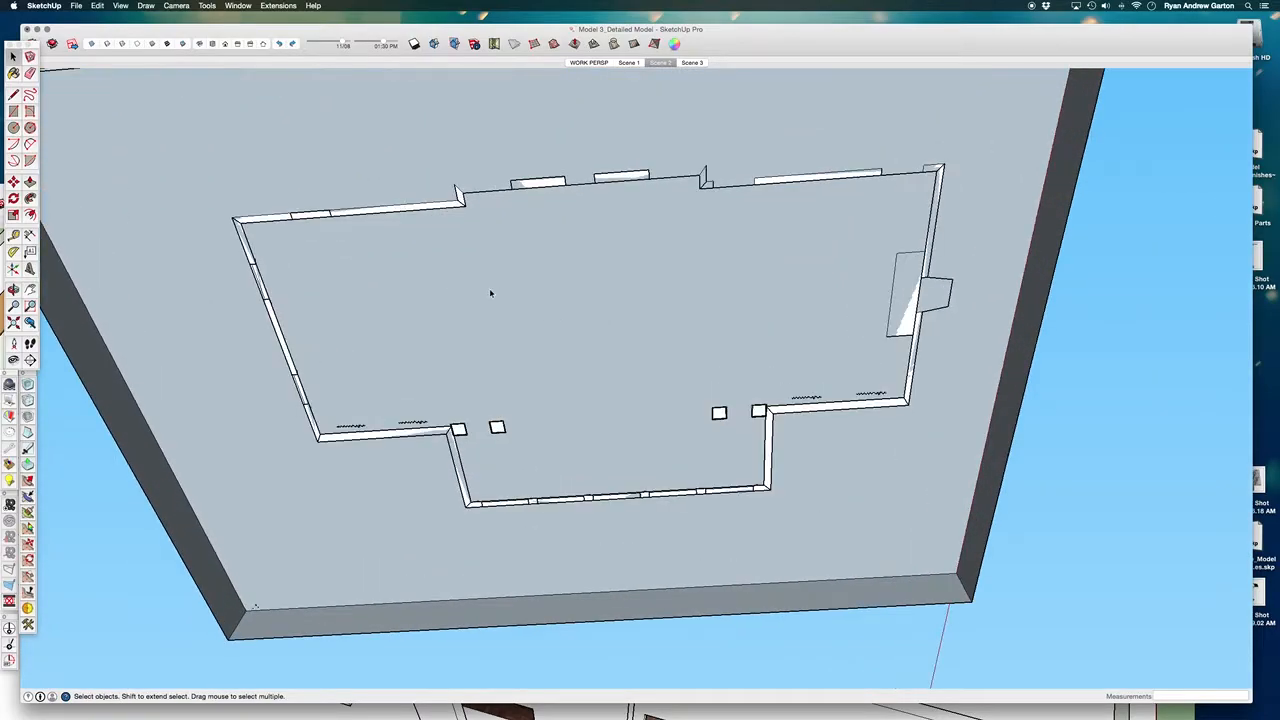
click(458, 333)
double_click(530, 347)
middle_drag(630, 390, 688, 490)
click(575, 456)
middle_drag(575, 458, 591, 600)
middle_drag(600, 443, 596, 225)
scroll(648, 444, down, 2)
middle_drag(556, 479, 500, 234)
scroll(320, 277, up, 8)
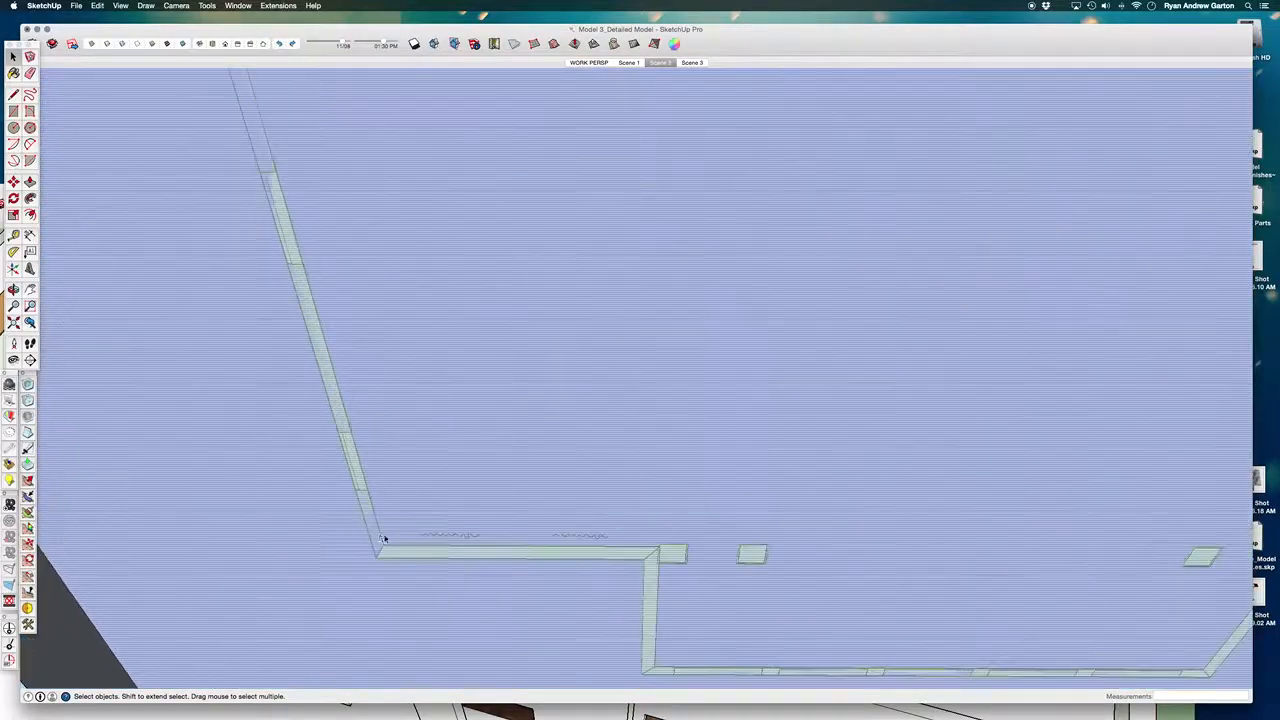
Step: Draw lines on the slab along the inside wall edges, from the room's front corner past the back corner into the first recess corner
scroll(383, 541, up, 5)
scroll(378, 520, down, 3)
key(l)
click(372, 552)
scroll(486, 445, down, 2)
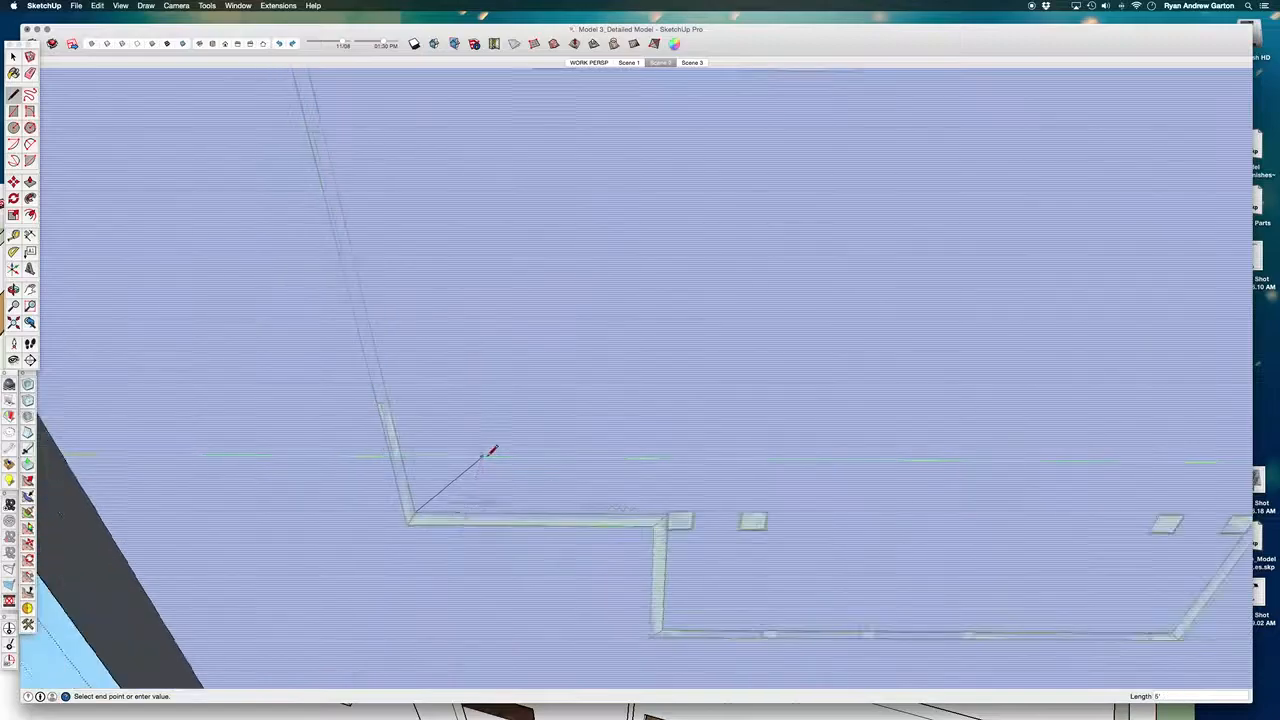
scroll(490, 452, down, 2)
click(377, 215)
click(711, 215)
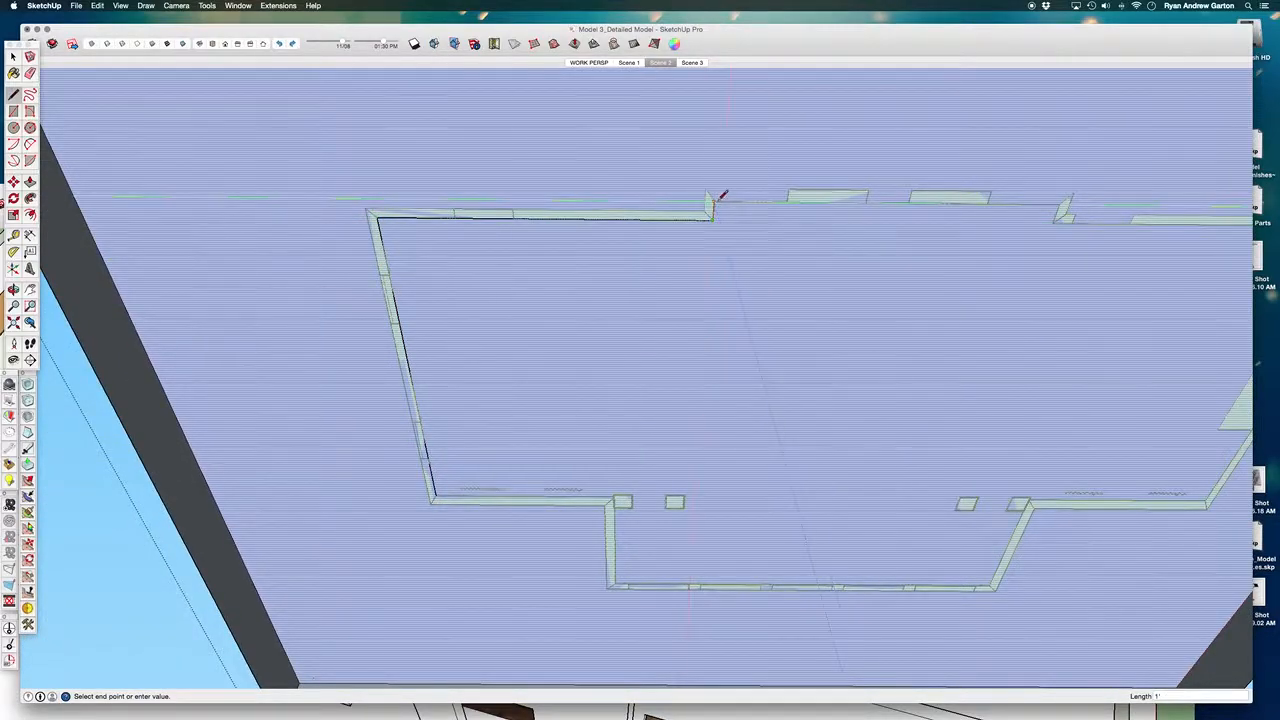
scroll(720, 200, up, 3)
click(716, 211)
scroll(720, 213, up, 2)
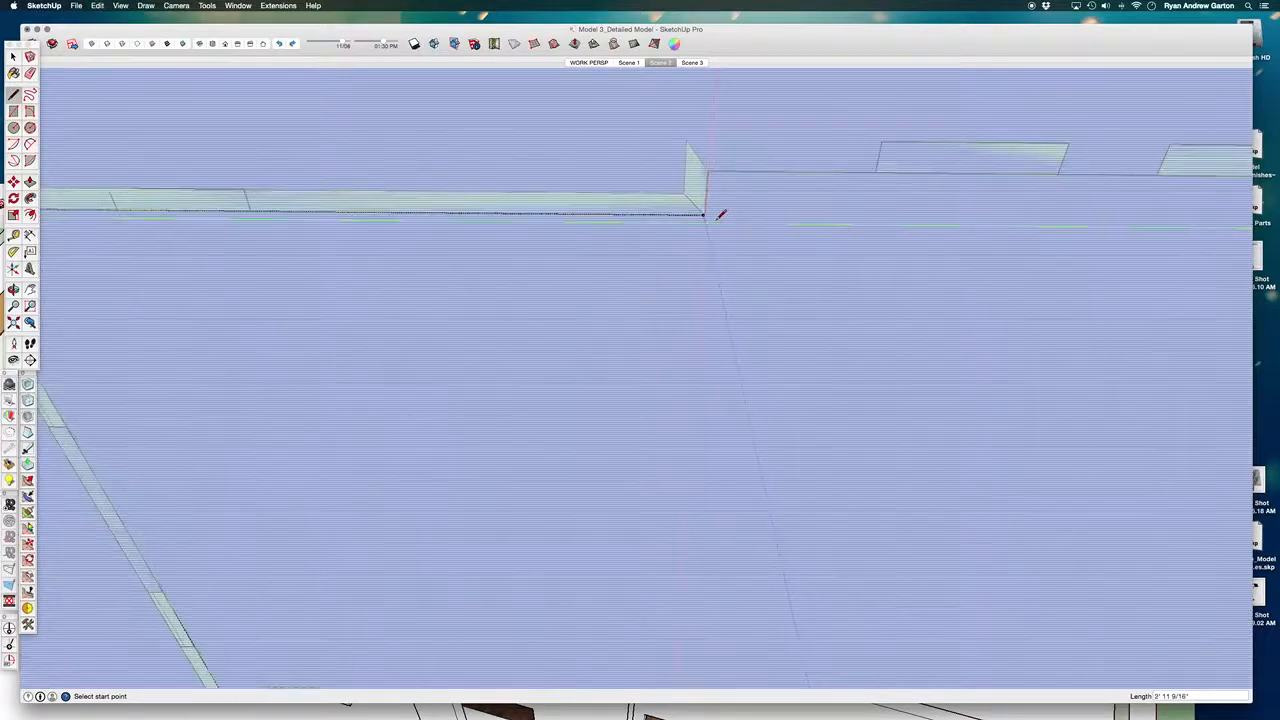
scroll(728, 225, down, 3)
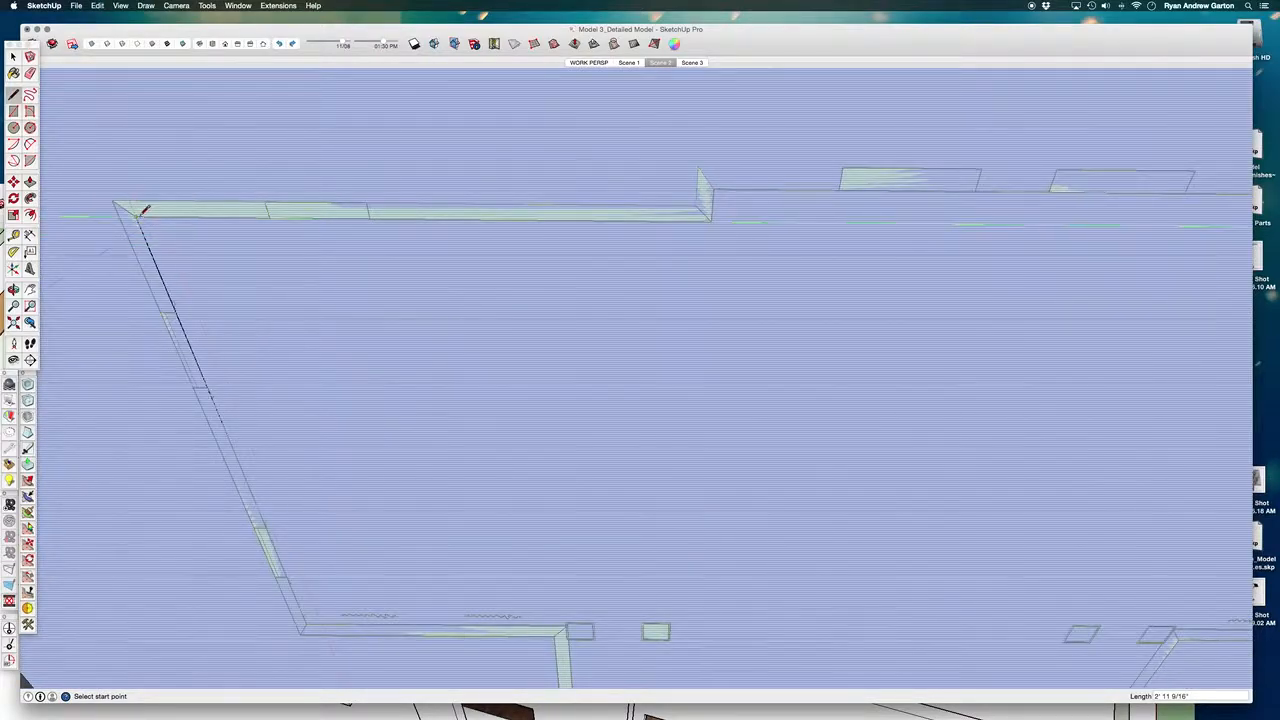
Step: Continue the floor outline with lines across the recess and along the wall to the corner near the fireplace
click(712, 216)
scroll(520, 232, down, 3)
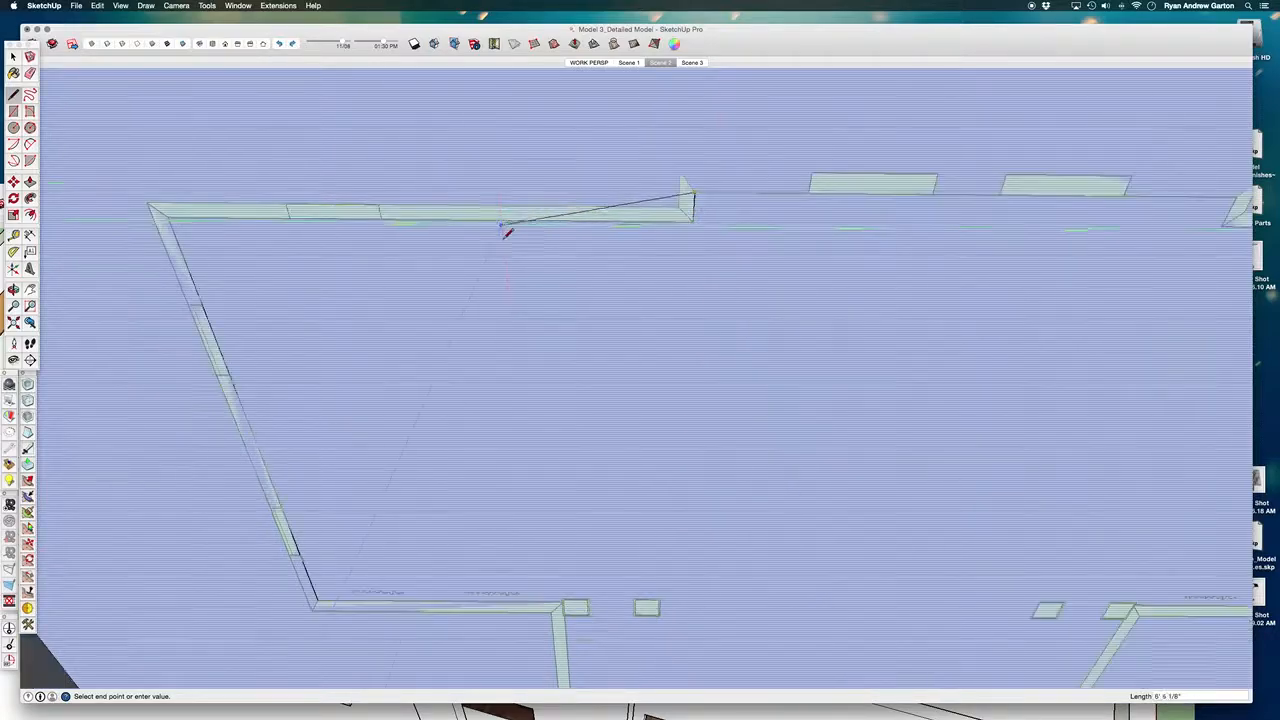
click(1008, 208)
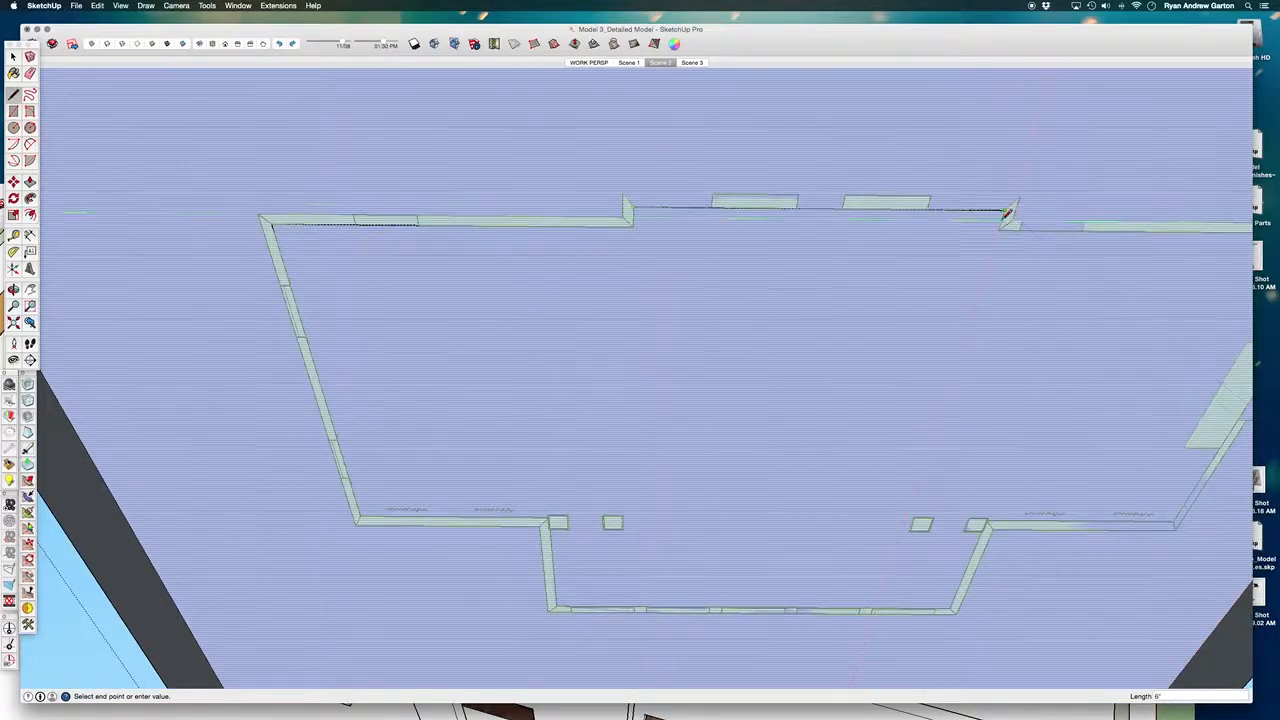
scroll(1007, 218, up, 2)
scroll(508, 294, down, 4)
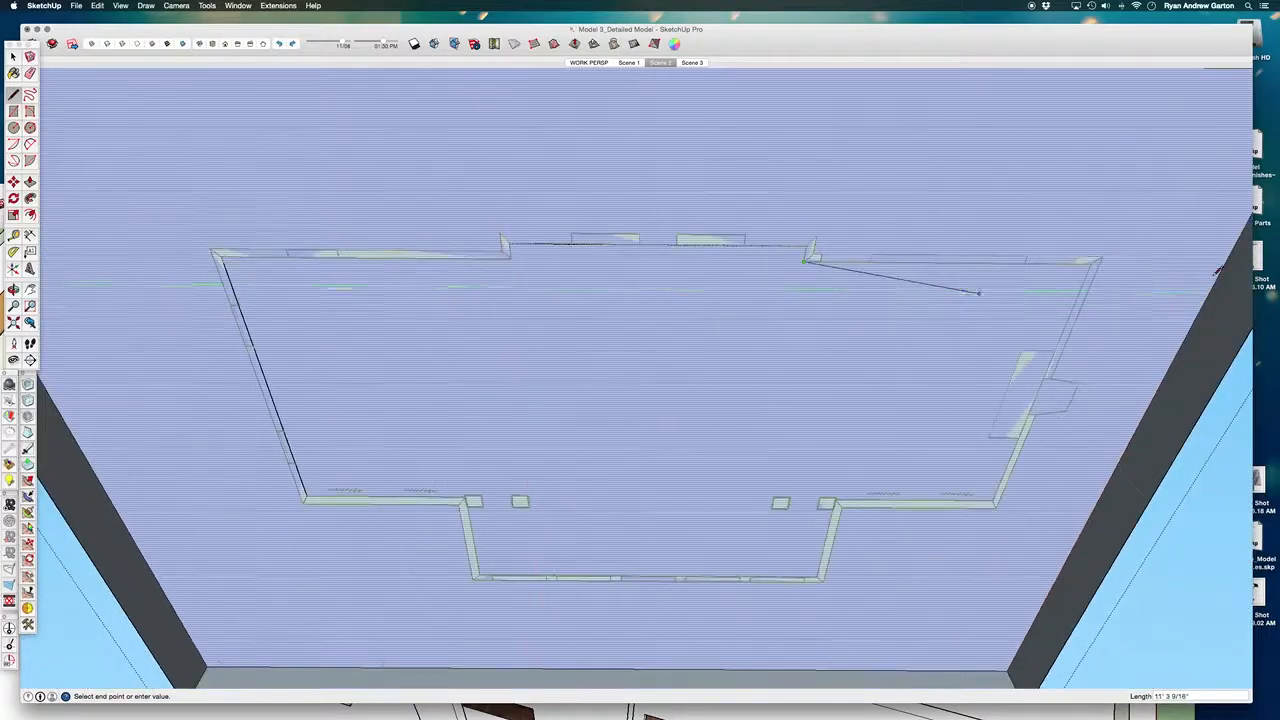
scroll(1030, 266, up, 3)
scroll(1030, 266, up, 2)
click(1059, 256)
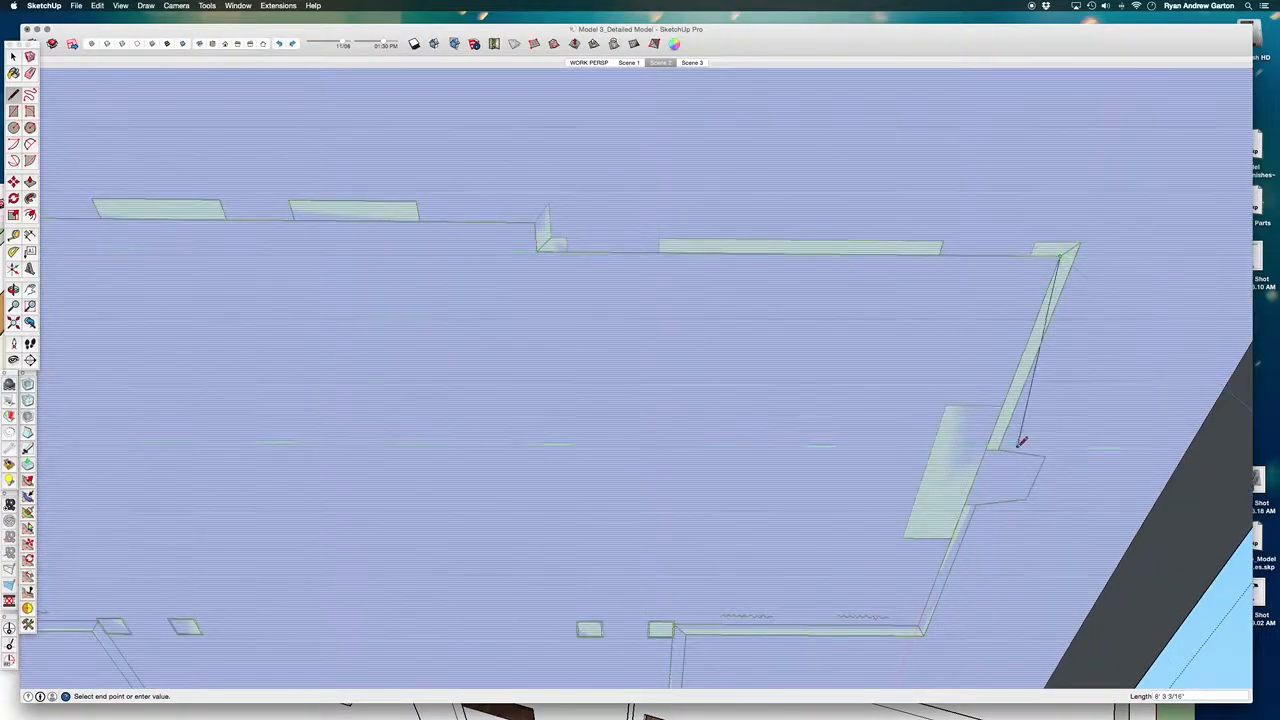
Step: Trace the outline around the fireplace hearth and close it along the column side back to the starting corner
click(1003, 406)
click(948, 405)
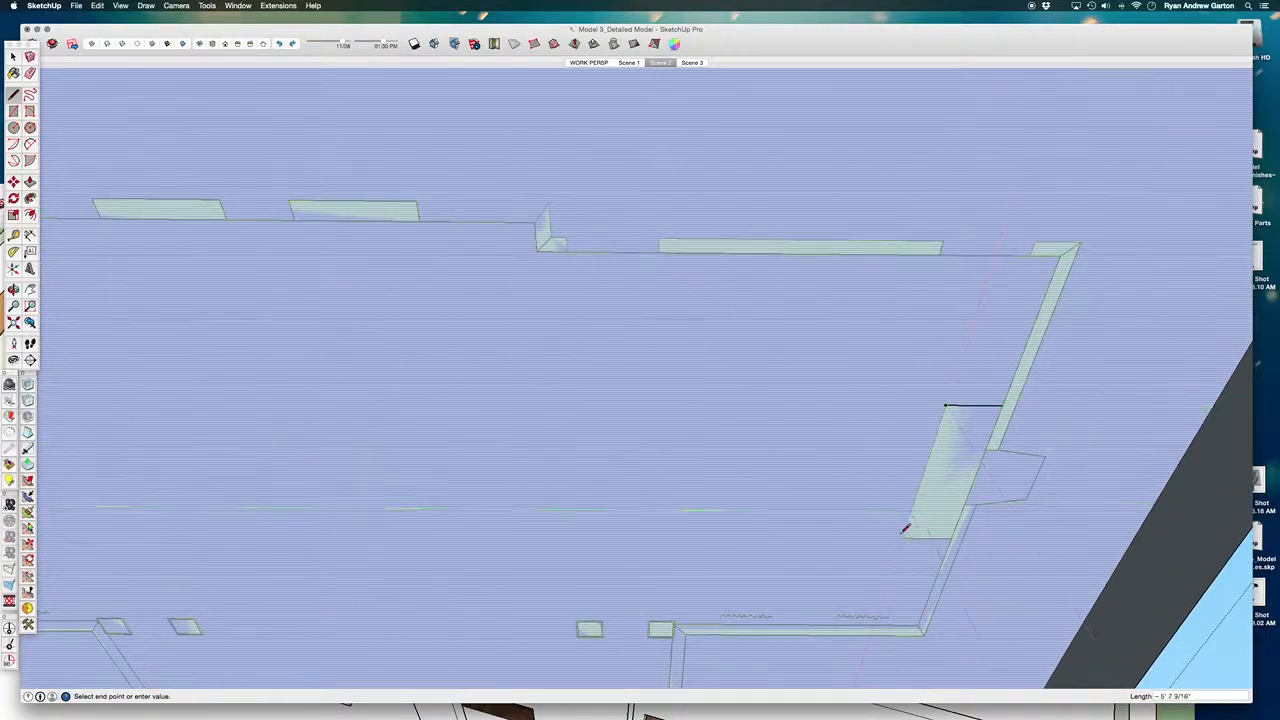
click(951, 537)
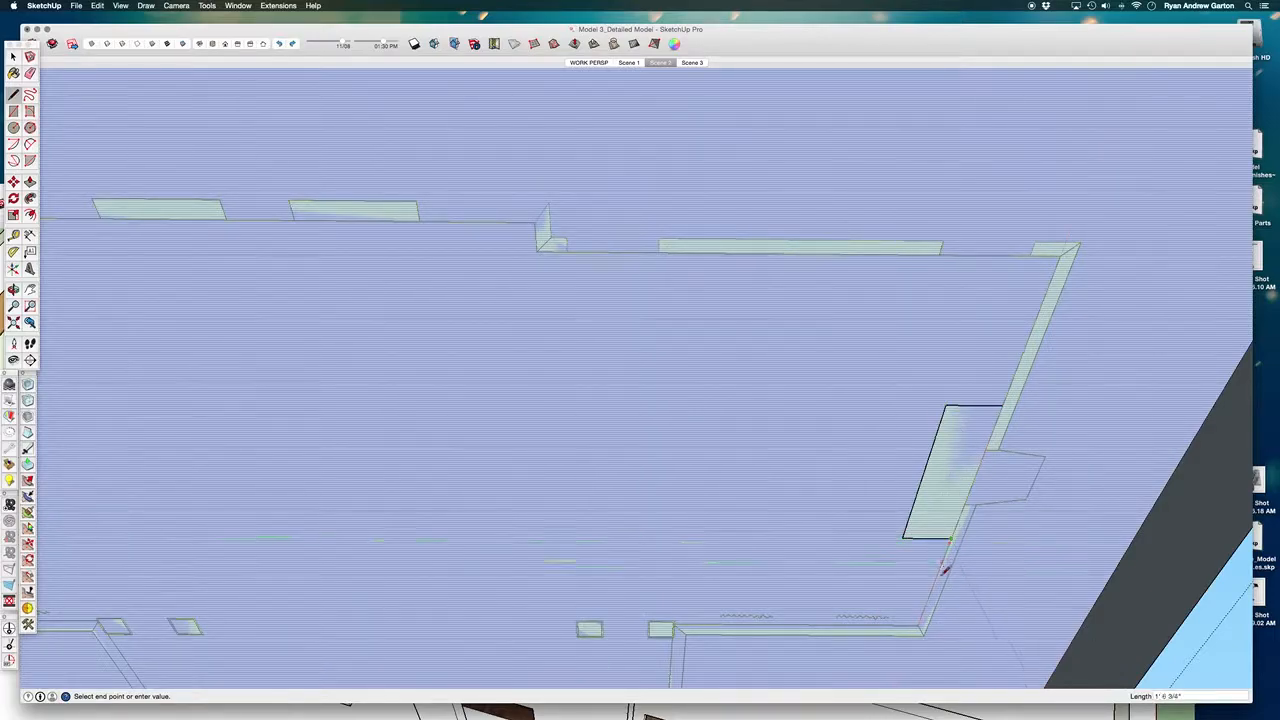
click(920, 626)
scroll(900, 500, down, 5)
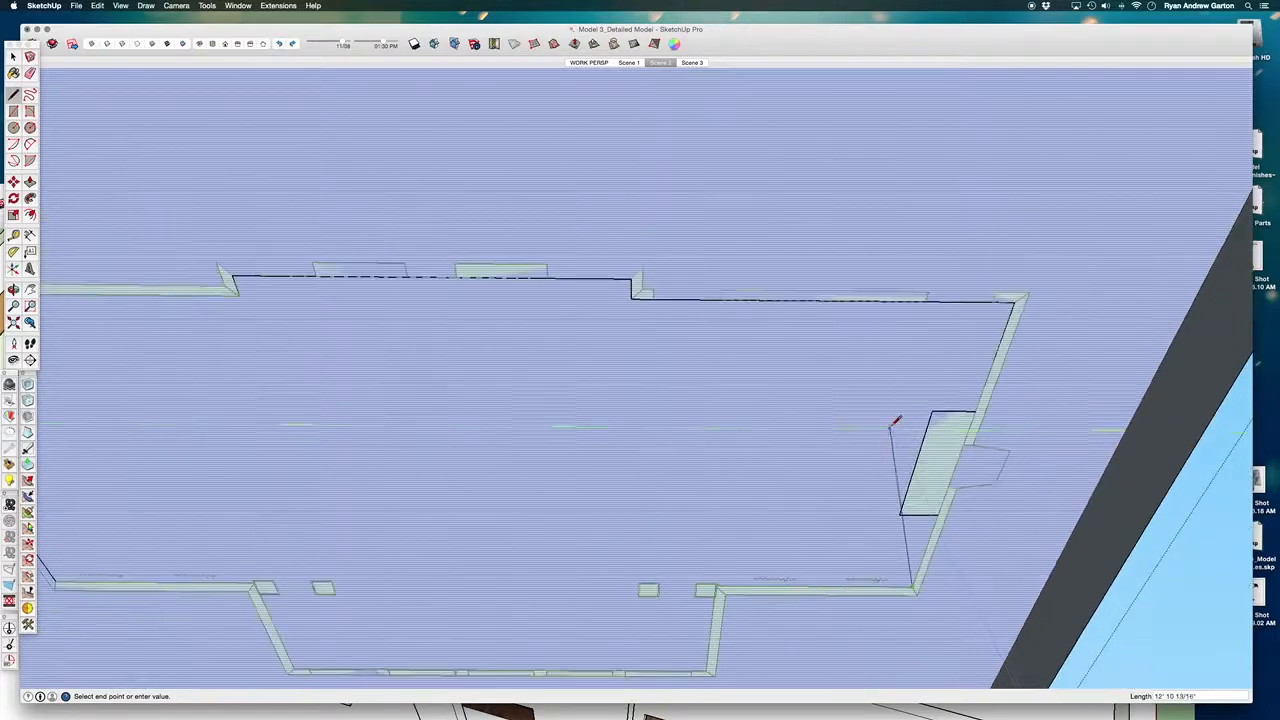
click(173, 561)
Step: Offset the main room's floor outline inward by 12 to form a border and finish editing the slab
middle_drag(543, 371, 569, 668)
scroll(571, 668, up, 3)
key(f)
scroll(604, 555, up, 3)
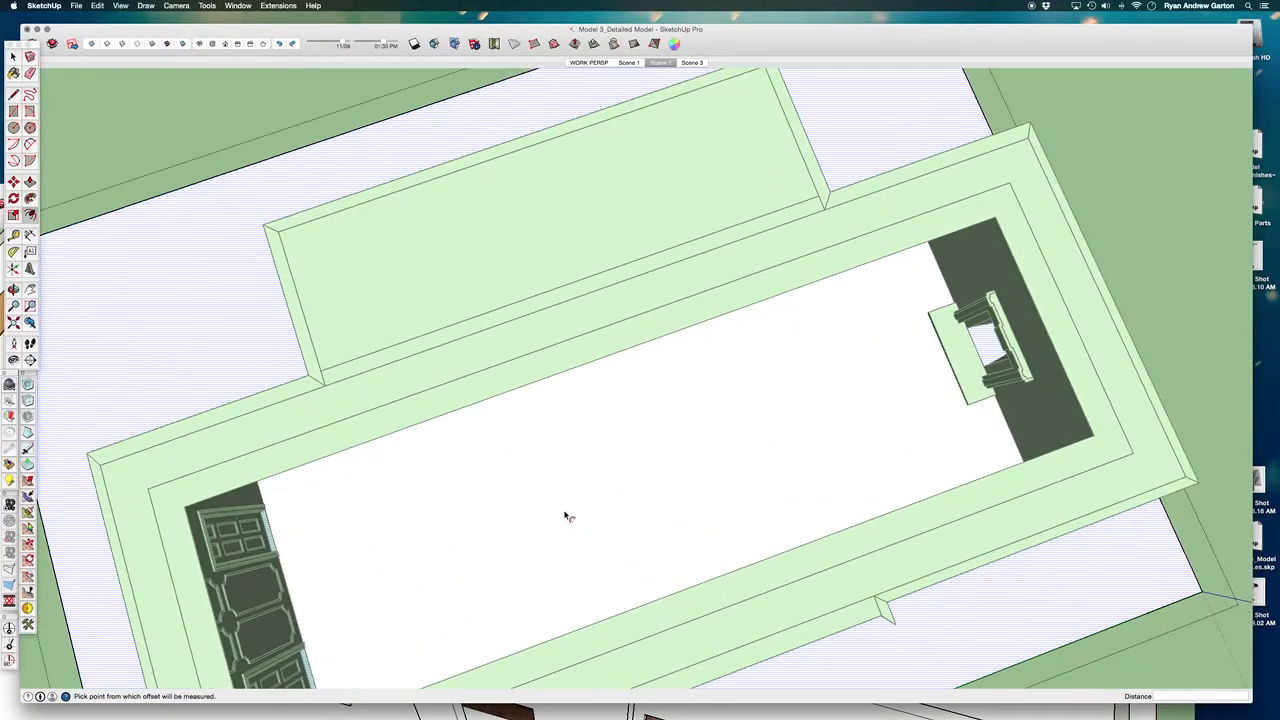
scroll(565, 518, down, 3)
middle_drag(760, 449, 683, 360)
scroll(683, 363, up, 4)
click(673, 352)
click(674, 361)
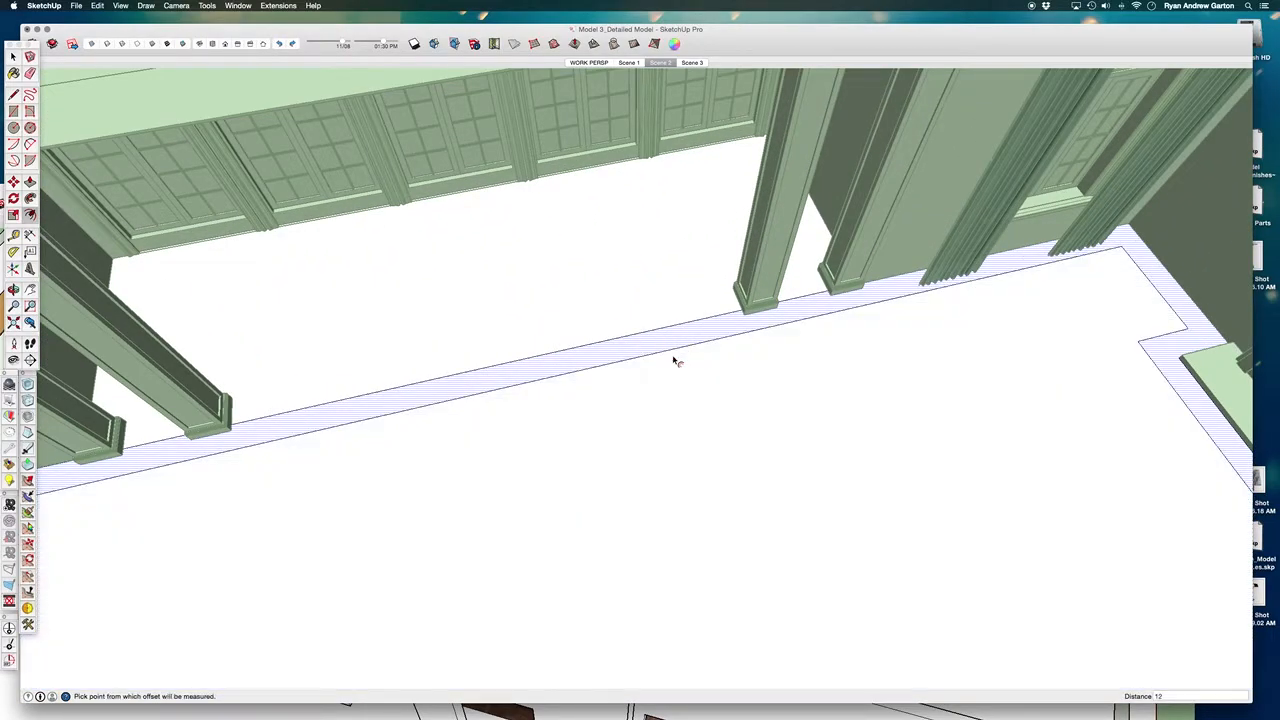
scroll(684, 375, down, 8)
key(space)
click(977, 212)
Step: Bring the finishes model forward and copy its herringbone wood and dark parquet sample cubes
mouse_move(983, 48)
mouse_down()
mouse_move(754, 169)
mouse_move(783, 37)
mouse_up()
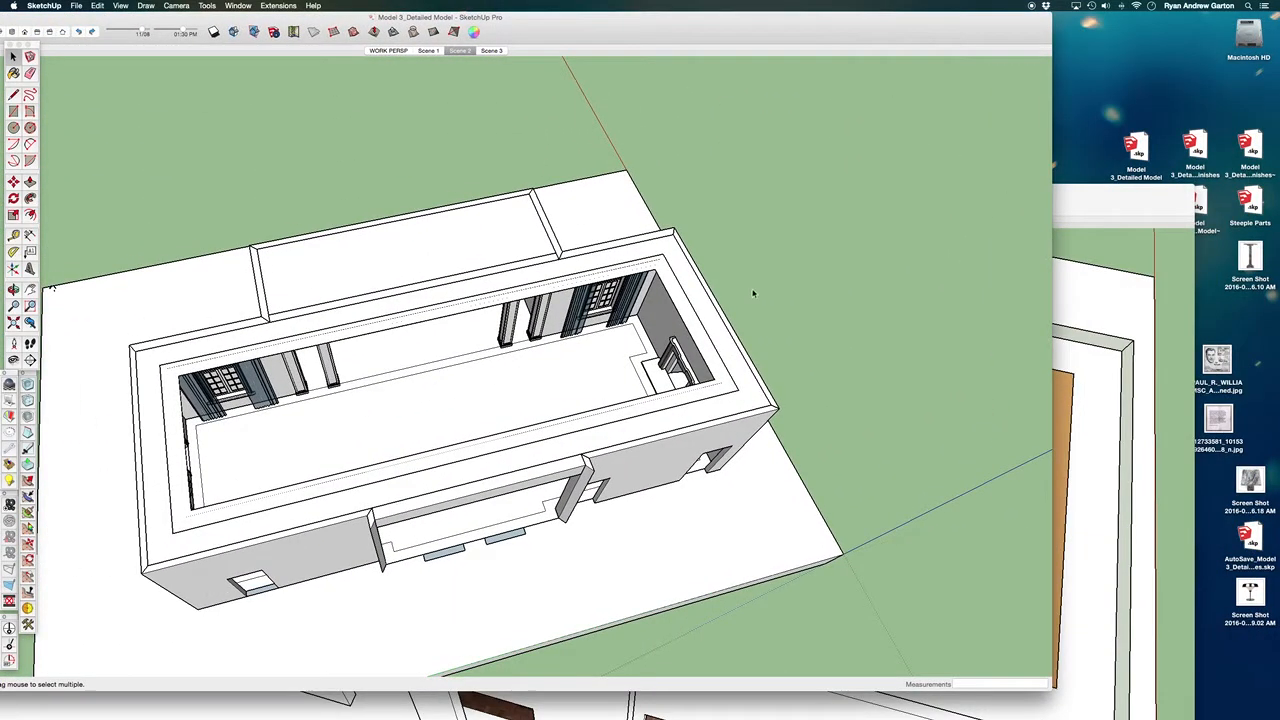
drag(1079, 197, 1229, 64)
scroll(797, 251, down, 5)
scroll(700, 340, down, 4)
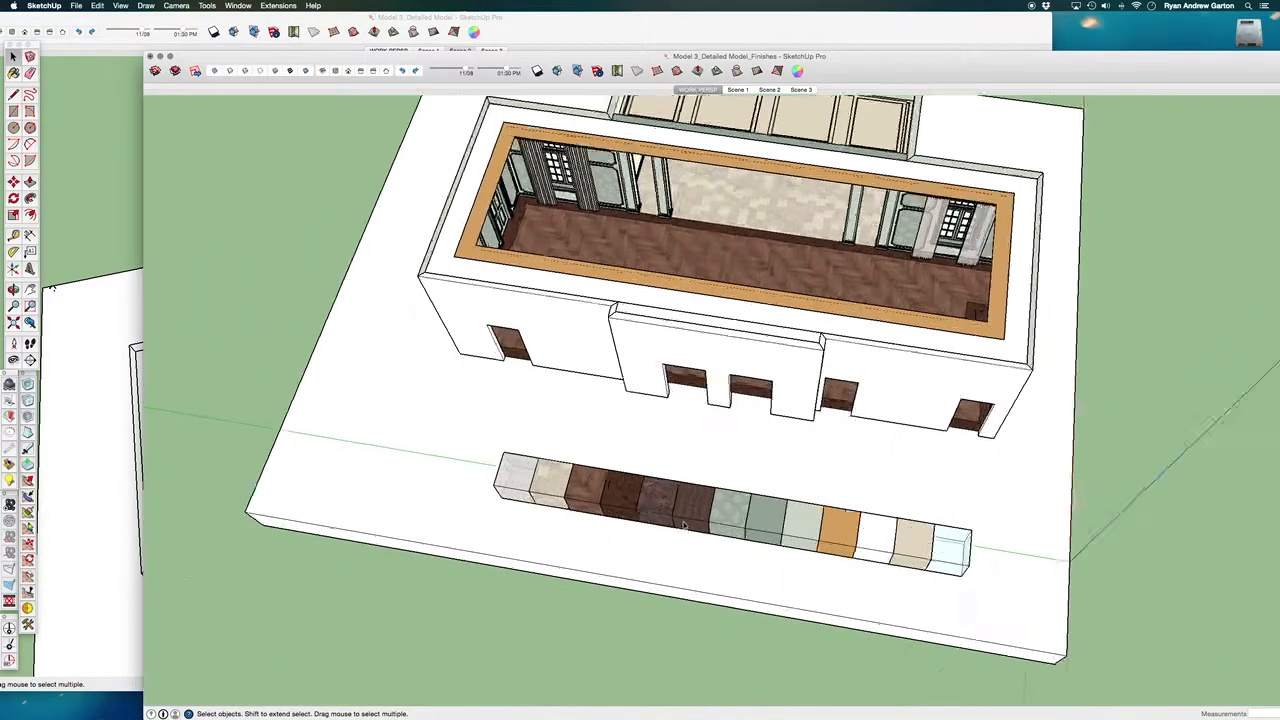
scroll(535, 480, up, 10)
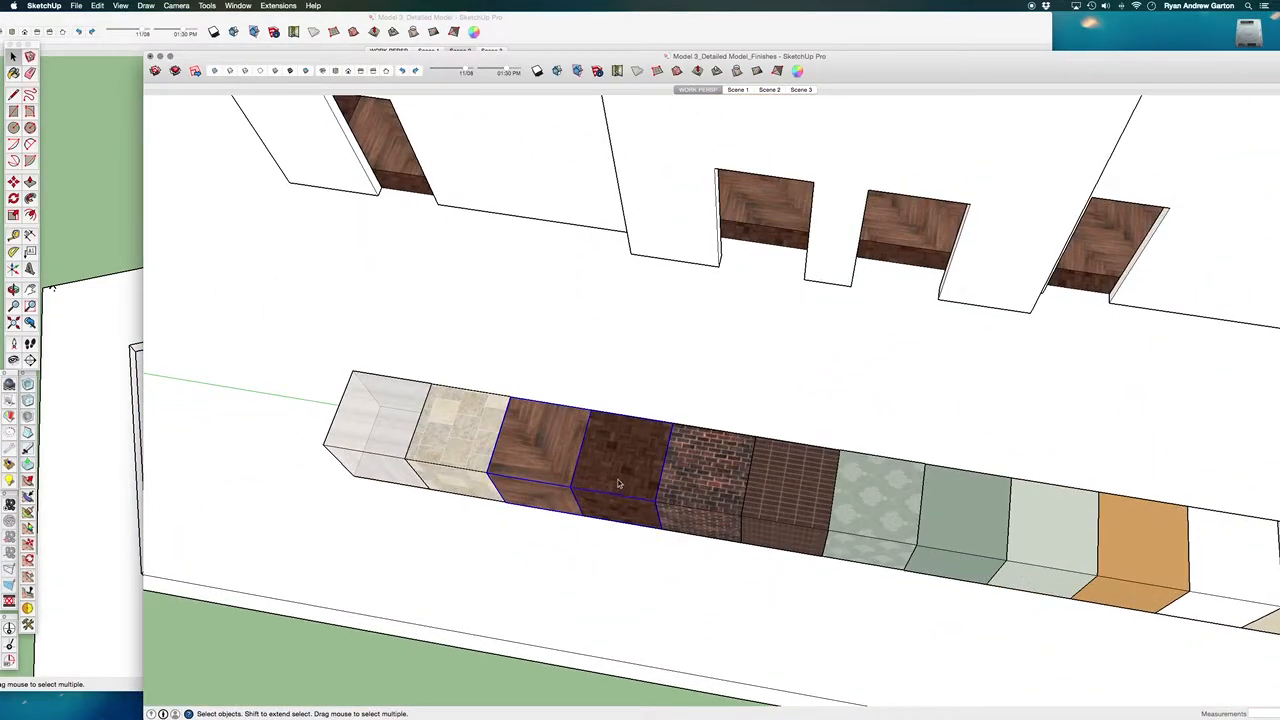
scroll(684, 430, up, 4)
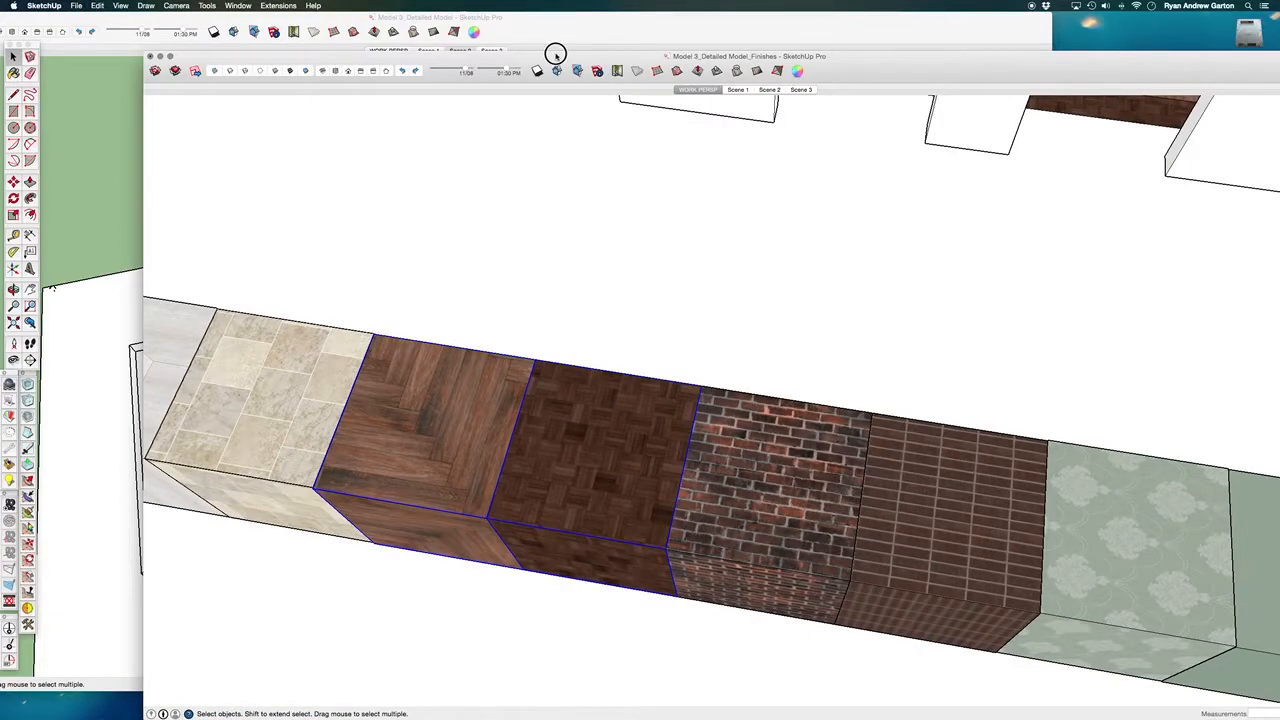
Step: Switch to the detailed model and paste the two wood sample cubes onto the slab in front of the building
drag(556, 56, 671, 18)
click(183, 176)
scroll(704, 294, down, 3)
key(super+v)
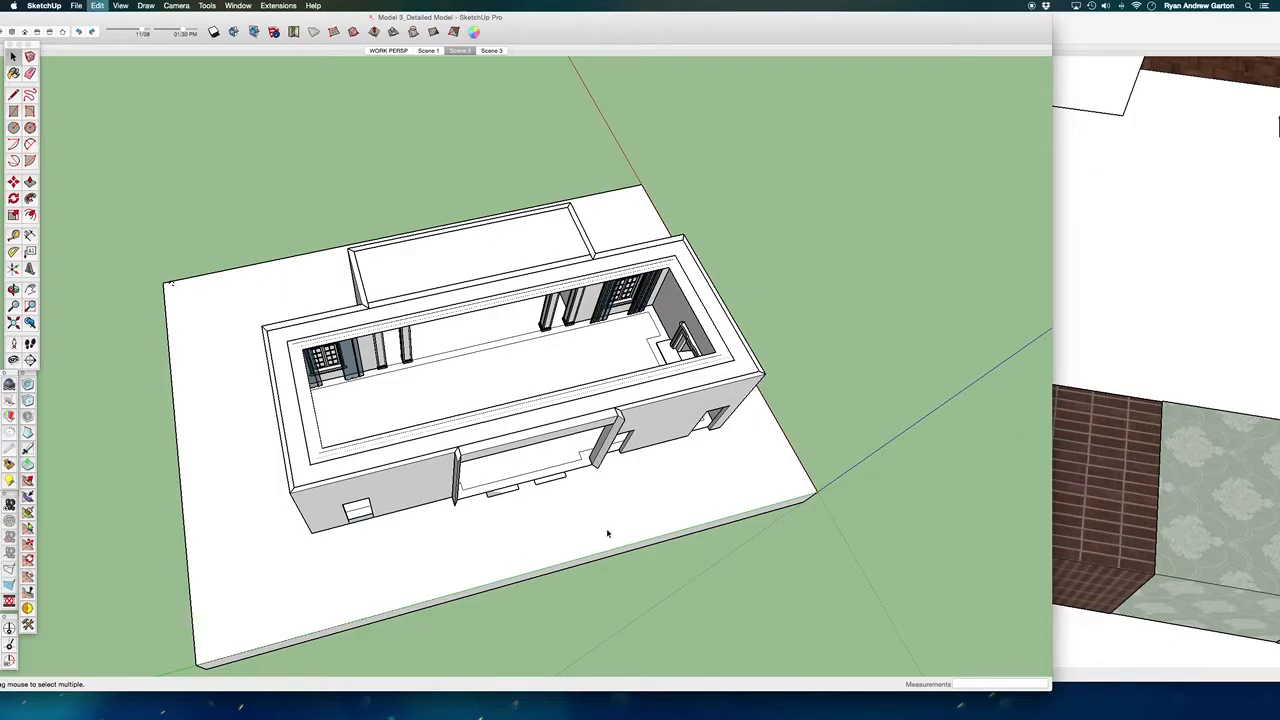
scroll(609, 528, up, 2)
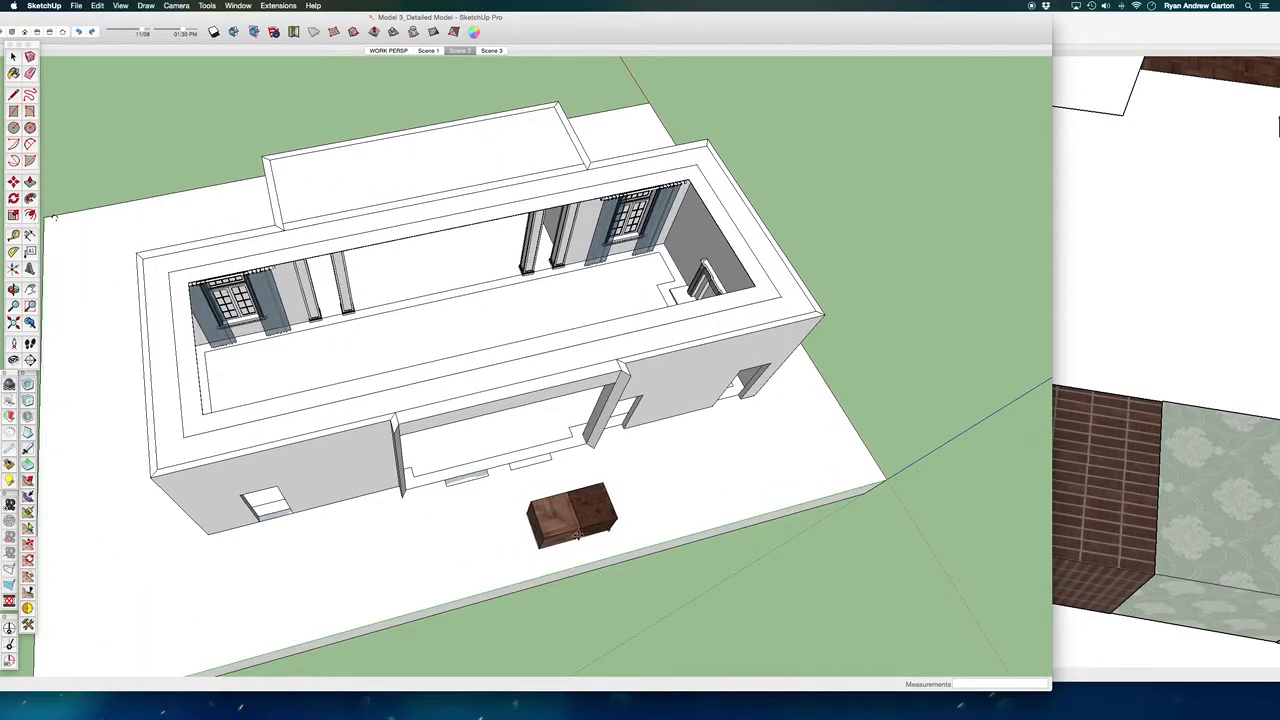
scroll(555, 524, up, 5)
click(514, 449)
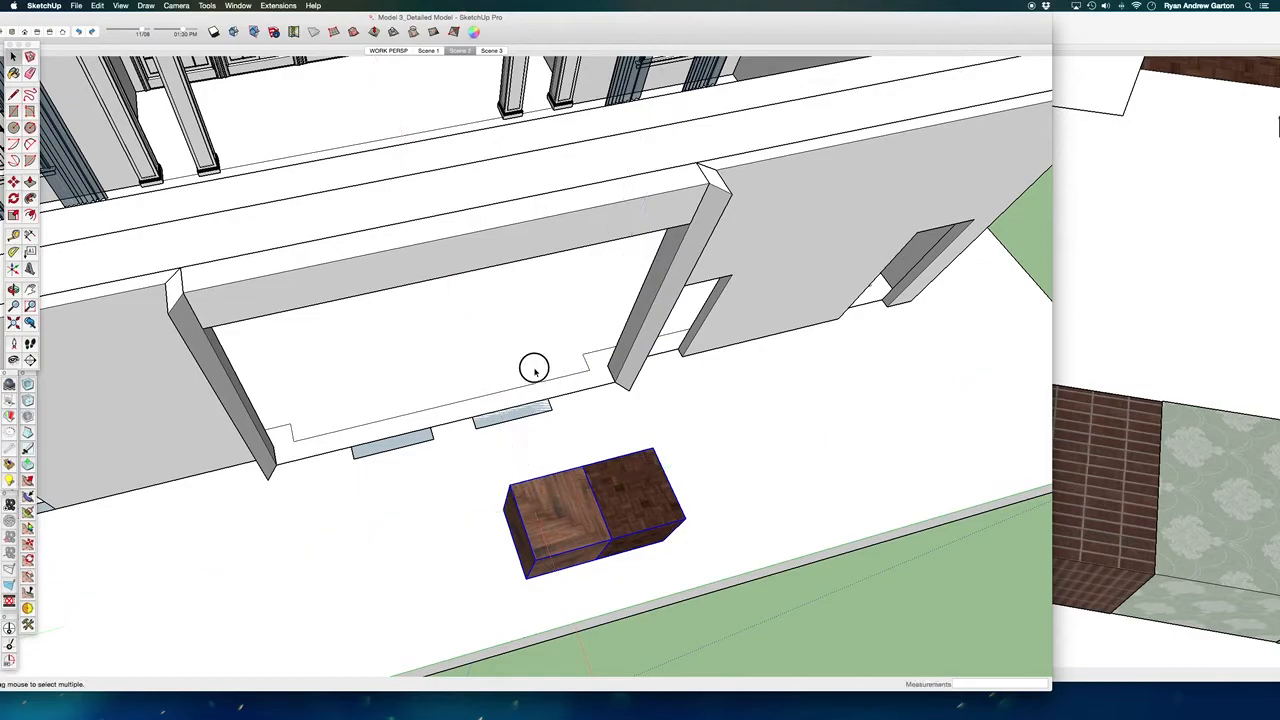
Step: Open the floor slab for editing and paint the main floor inside the border with the herringbone wood sampled from the cube
middle_drag(520, 368, 610, 385)
scroll(414, 363, down, 5)
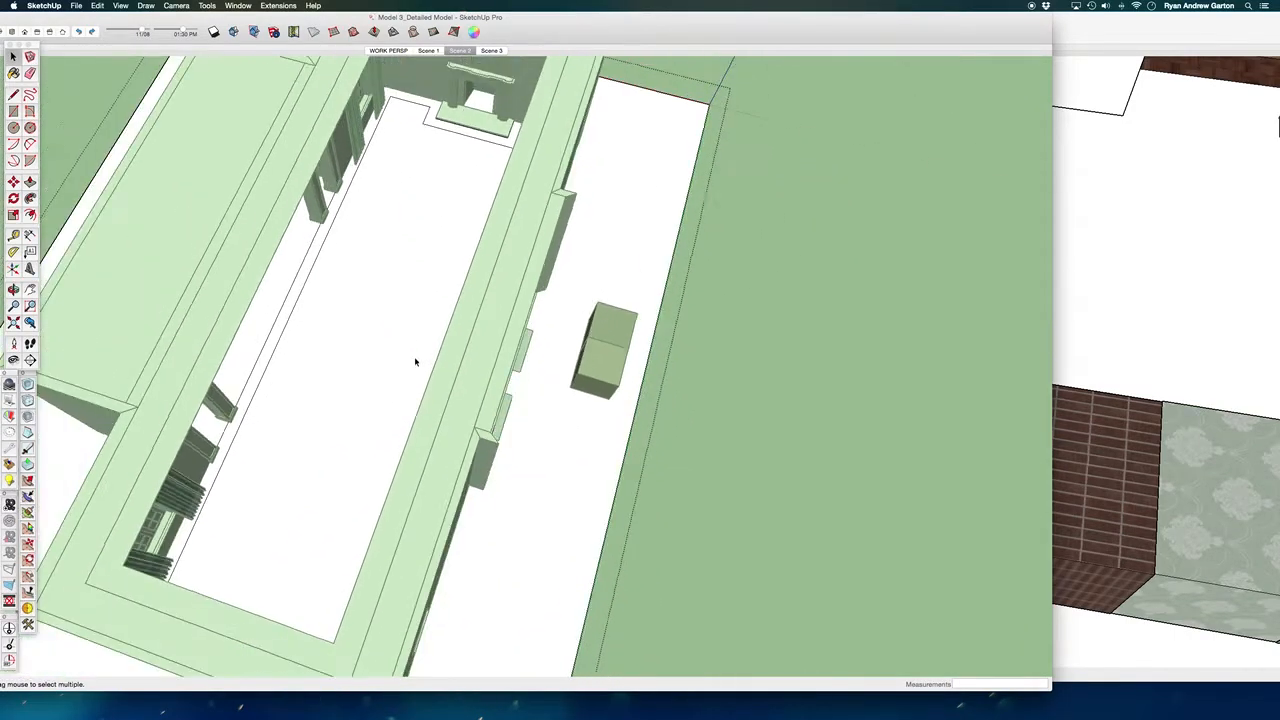
click(414, 363)
mouse_move(448, 363)
middle_down()
mouse_move(229, 403)
mouse_move(620, 491)
middle_up()
scroll(631, 443, up, 3)
key(b)
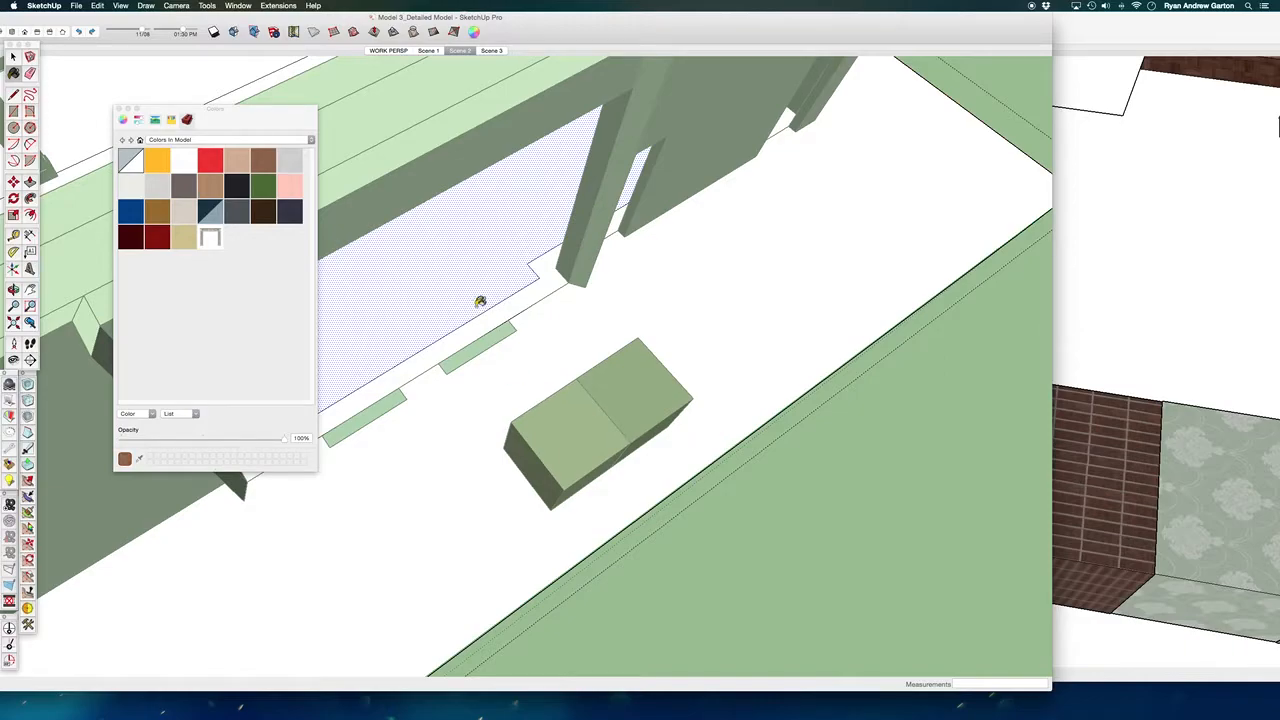
click(485, 317)
mouse_move(485, 317)
middle_down()
mouse_move(543, 366)
mouse_move(591, 371)
middle_up()
Step: Paint the floor border with the dark parquet sampled from the cube, finish editing the slab and close the Colors window
scroll(618, 390, up, 2)
scroll(618, 390, up, 2)
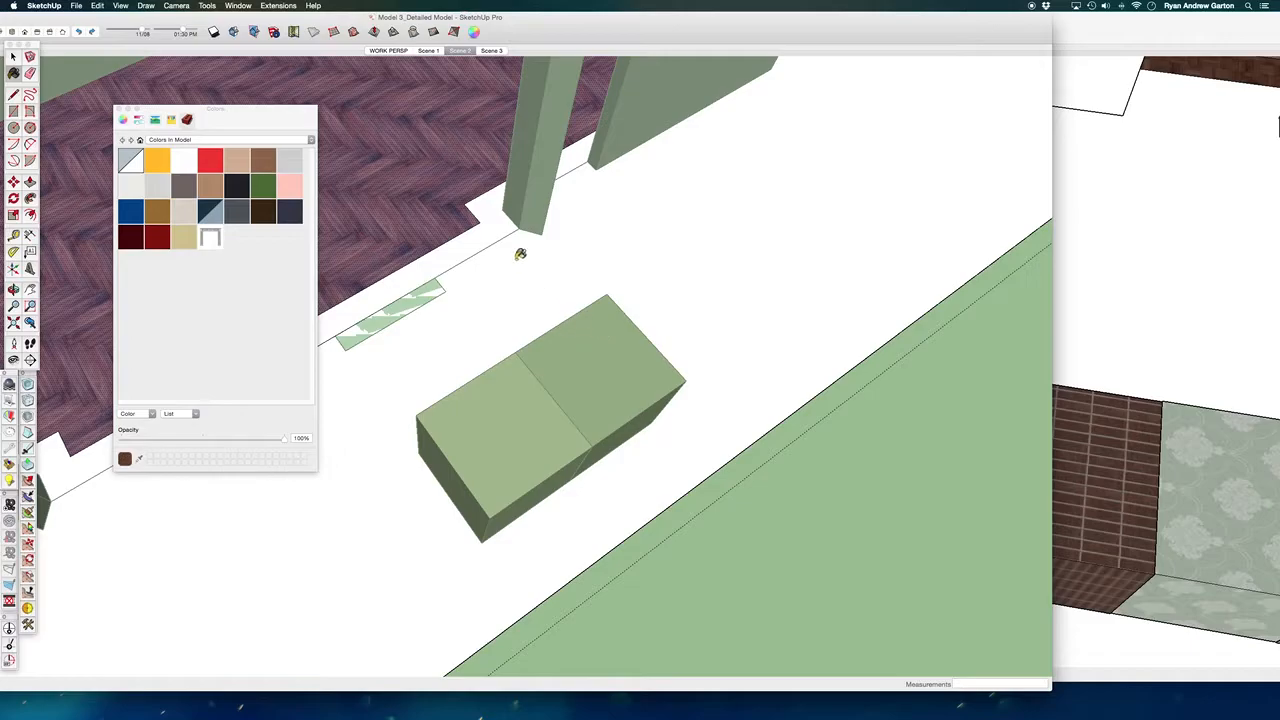
scroll(496, 224, down, 8)
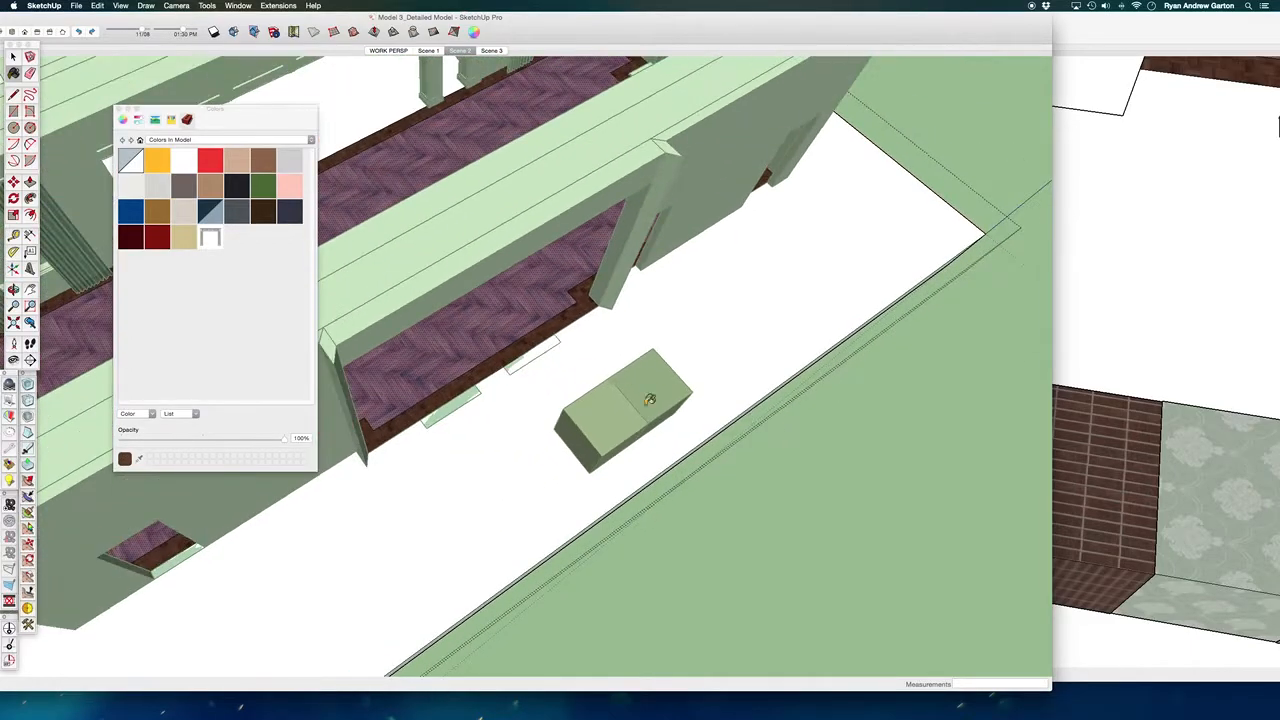
scroll(620, 407, down, 2)
key(space)
click(918, 91)
middle_drag(794, 294, 650, 248)
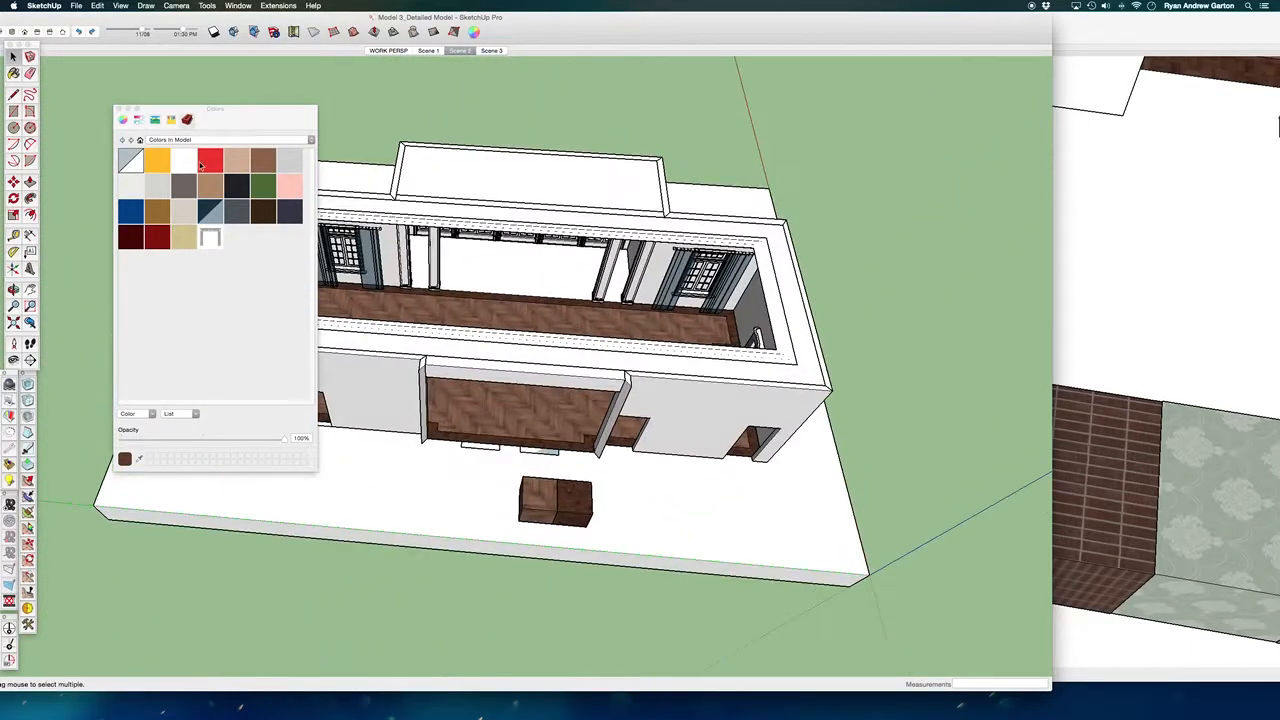
click(118, 109)
Step: Delete both wood sample cubes from the detailed model
scroll(530, 541, up, 5)
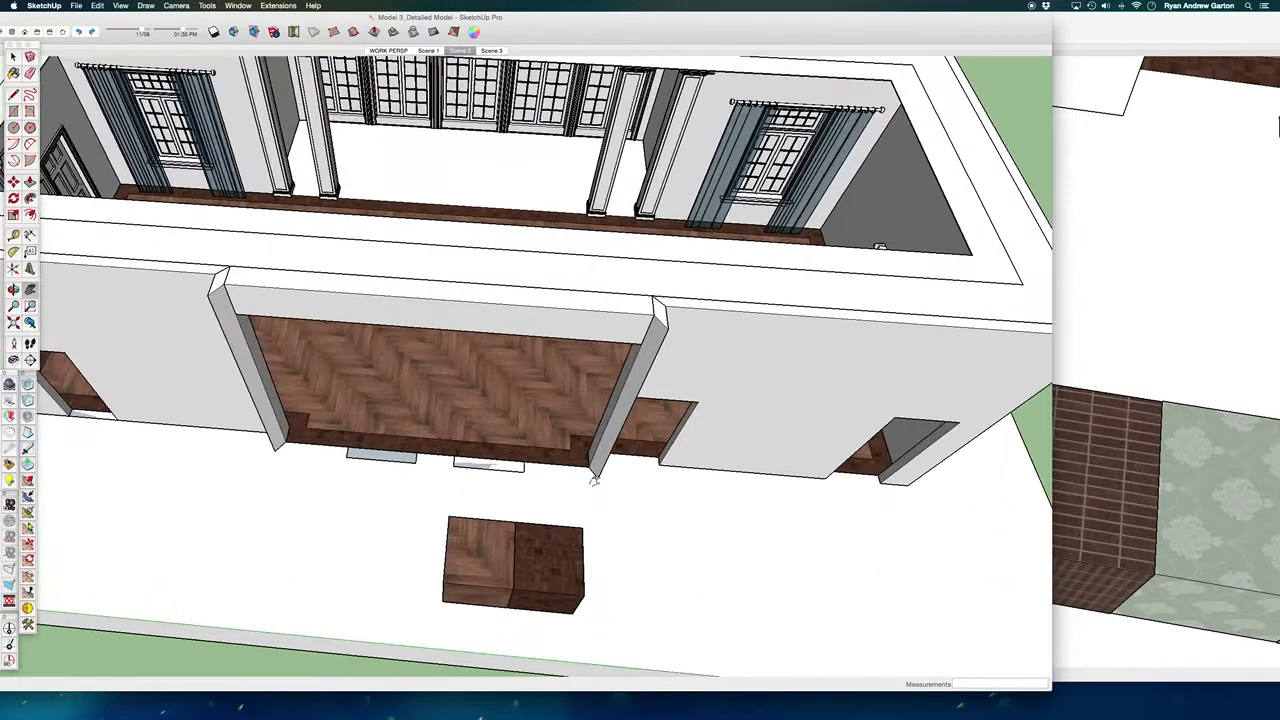
scroll(530, 541, down, 2)
scroll(554, 554, up, 2)
key(Delete)
click(546, 547)
scroll(533, 535, down, 4)
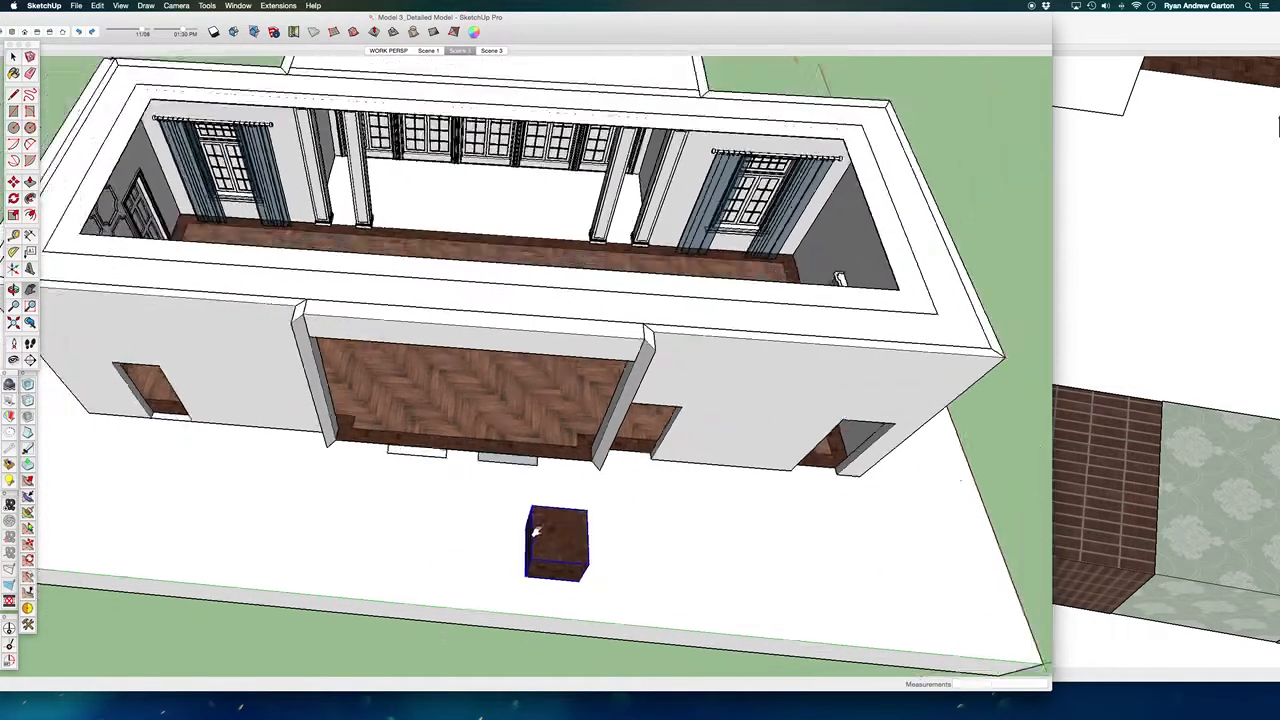
key(Delete)
Step: Switch to the finishes model and examine its finished room and row of material samples
scroll(650, 490, down, 2)
middle_drag(521, 435, 637, 543)
scroll(503, 380, up, 4)
mouse_move(503, 380)
shift+middle_down()
mouse_move(540, 440)
mouse_move(380, 365)
mouse_move(400, 380)
shift+middle_up()
click(1187, 234)
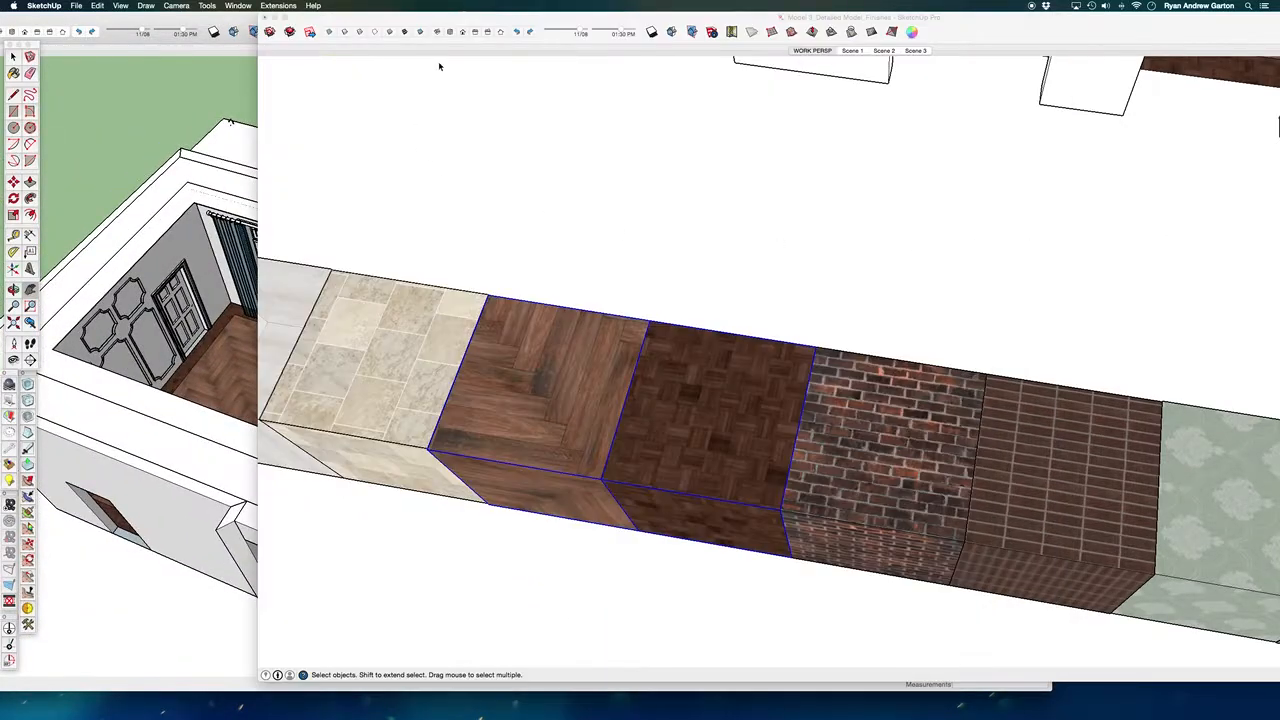
drag(531, 17, 357, 29)
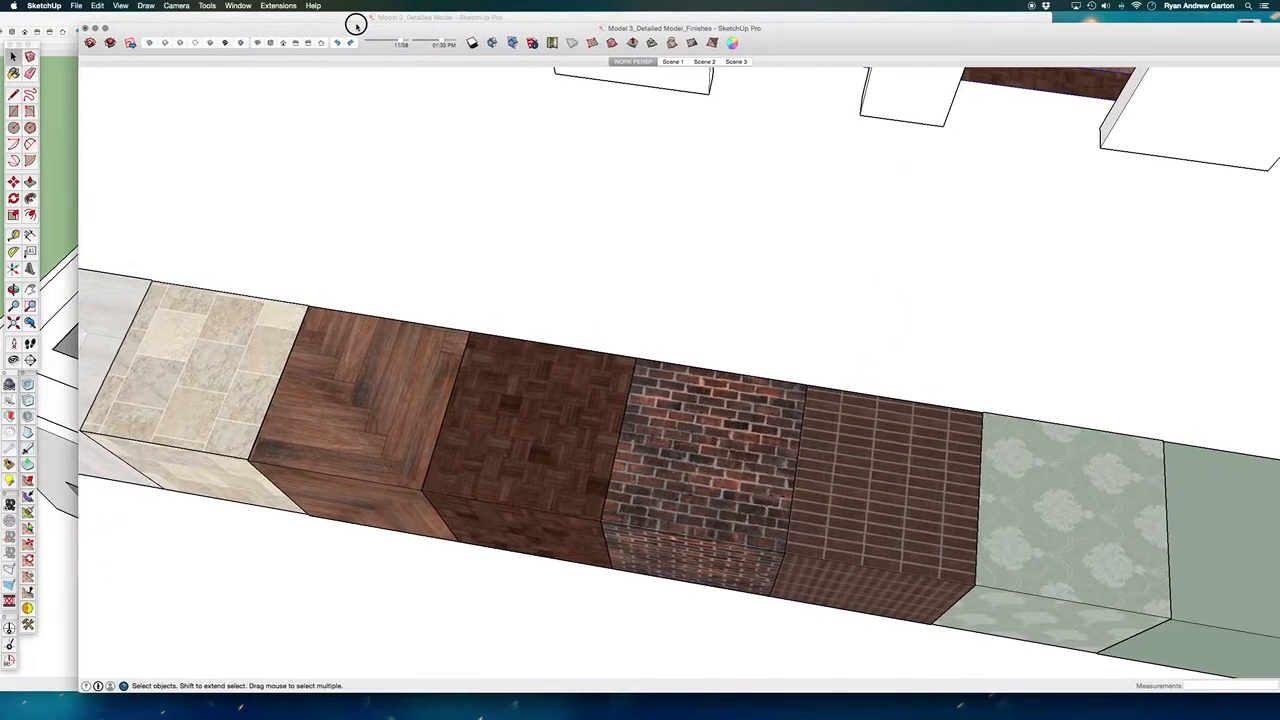
scroll(533, 474, down, 8)
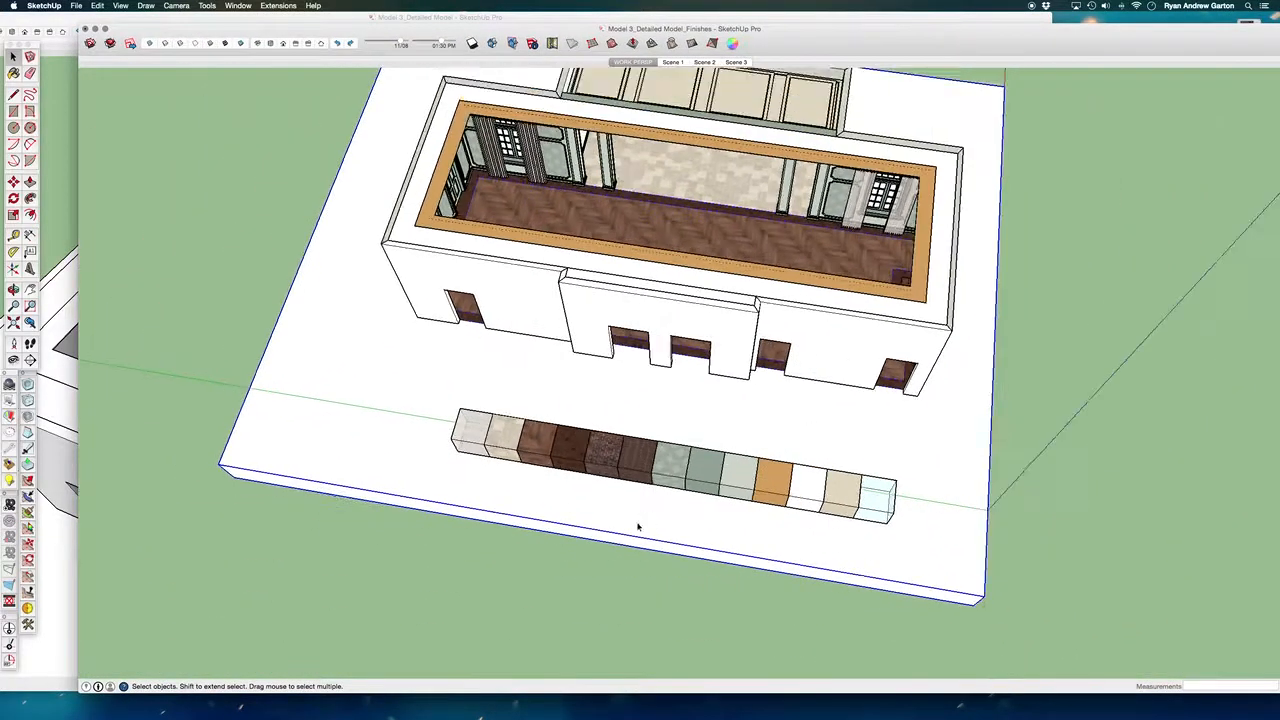
middle_drag(745, 334, 768, 334)
scroll(560, 323, up, 4)
scroll(545, 324, down, 3)
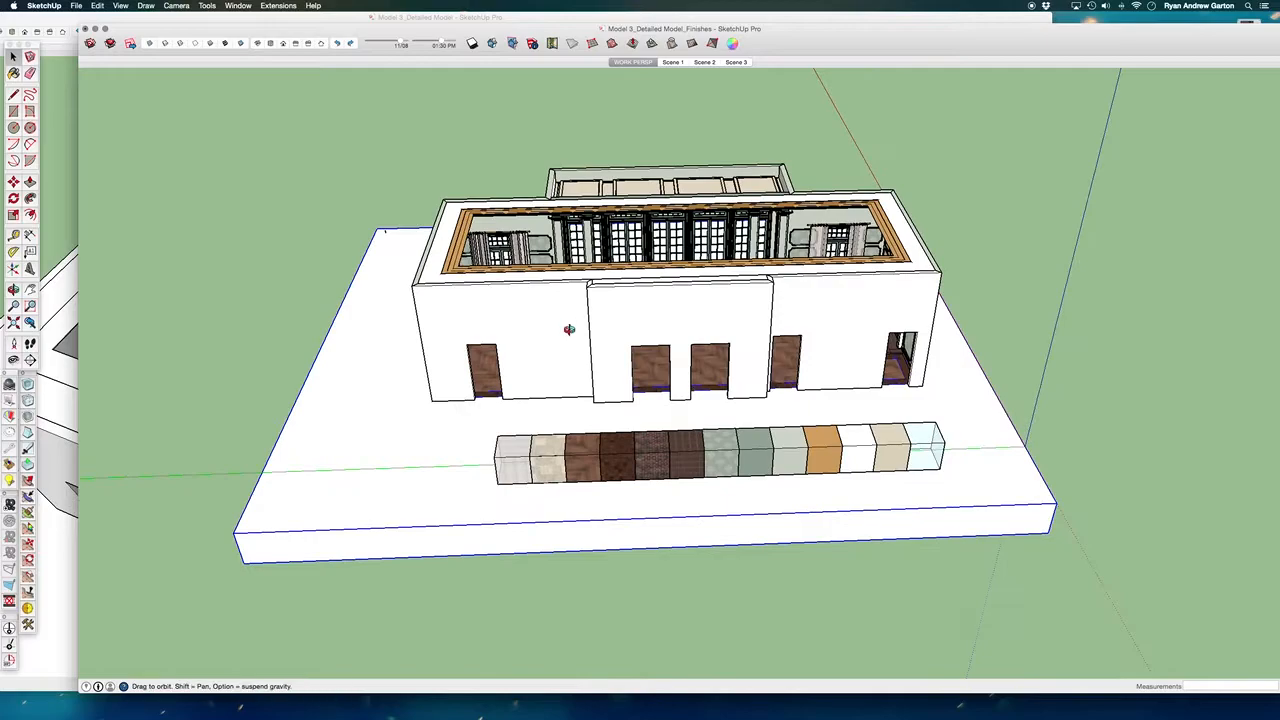
middle_drag(569, 326, 566, 348)
Step: Look through the living room chairs in the Podium Browser again, return to the detailed model and close the browser
click(9, 464)
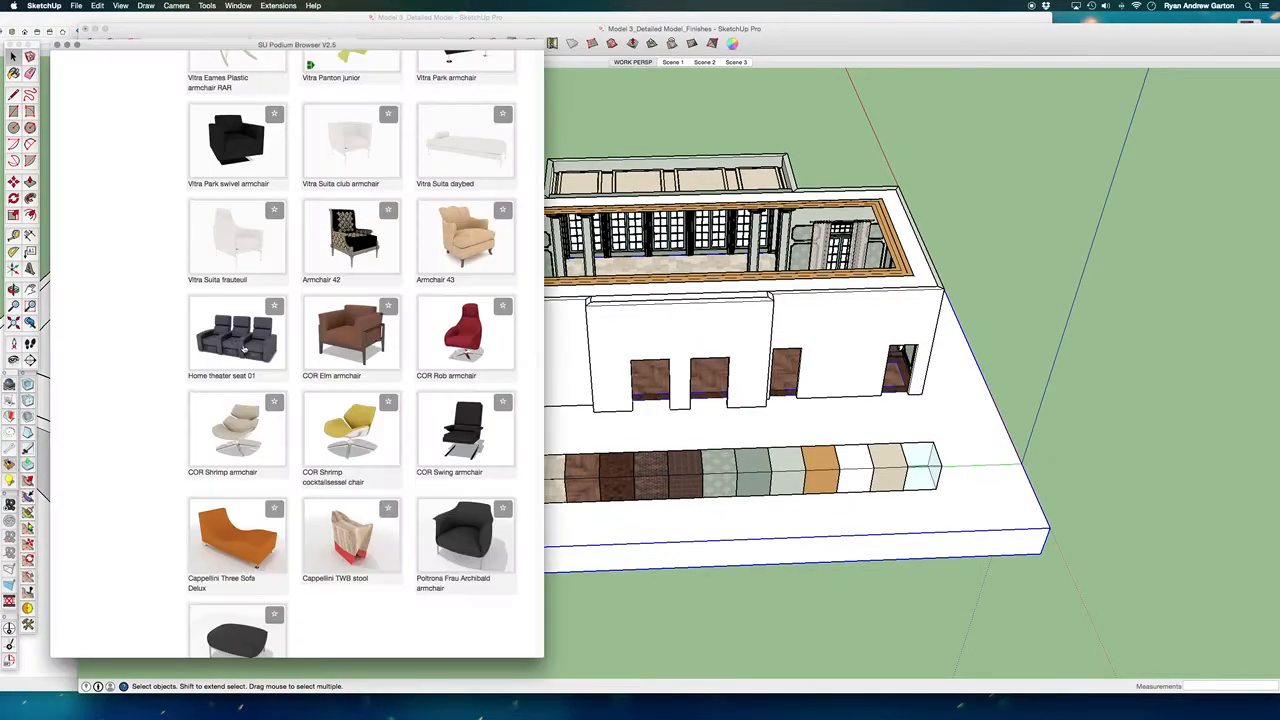
scroll(375, 485, down, 3)
scroll(394, 562, up, 12)
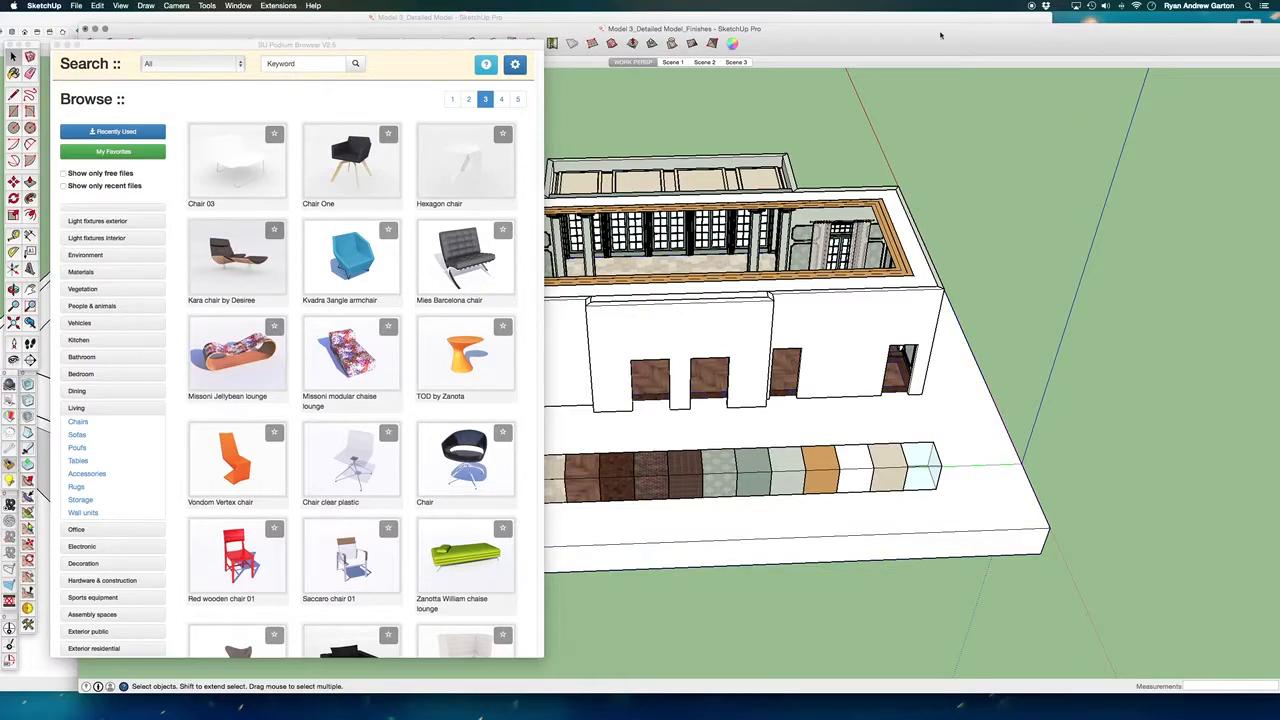
drag(924, 43, 921, 153)
click(917, 106)
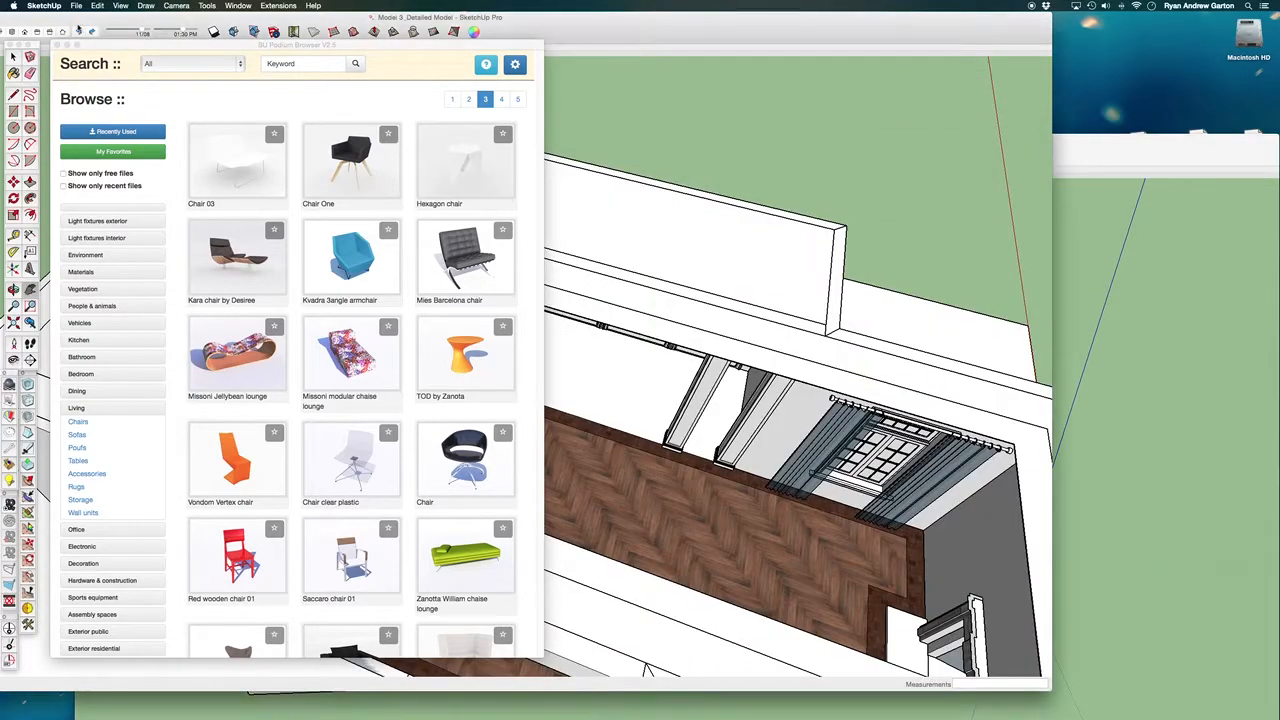
click(57, 45)
Step: Examine the detailed model's herringbone floor and dark border from inside the room and from above
scroll(582, 374, up, 3)
mouse_move(582, 374)
middle_down()
mouse_move(566, 366)
mouse_move(637, 354)
mouse_move(680, 372)
middle_up()
scroll(660, 390, down, 2)
mouse_move(660, 390)
shift+middle_down()
mouse_move(613, 435)
mouse_move(590, 350)
mouse_move(557, 580)
mouse_move(558, 198)
shift+middle_up()
scroll(557, 198, up, 3)
middle_drag(514, 449, 524, 374)
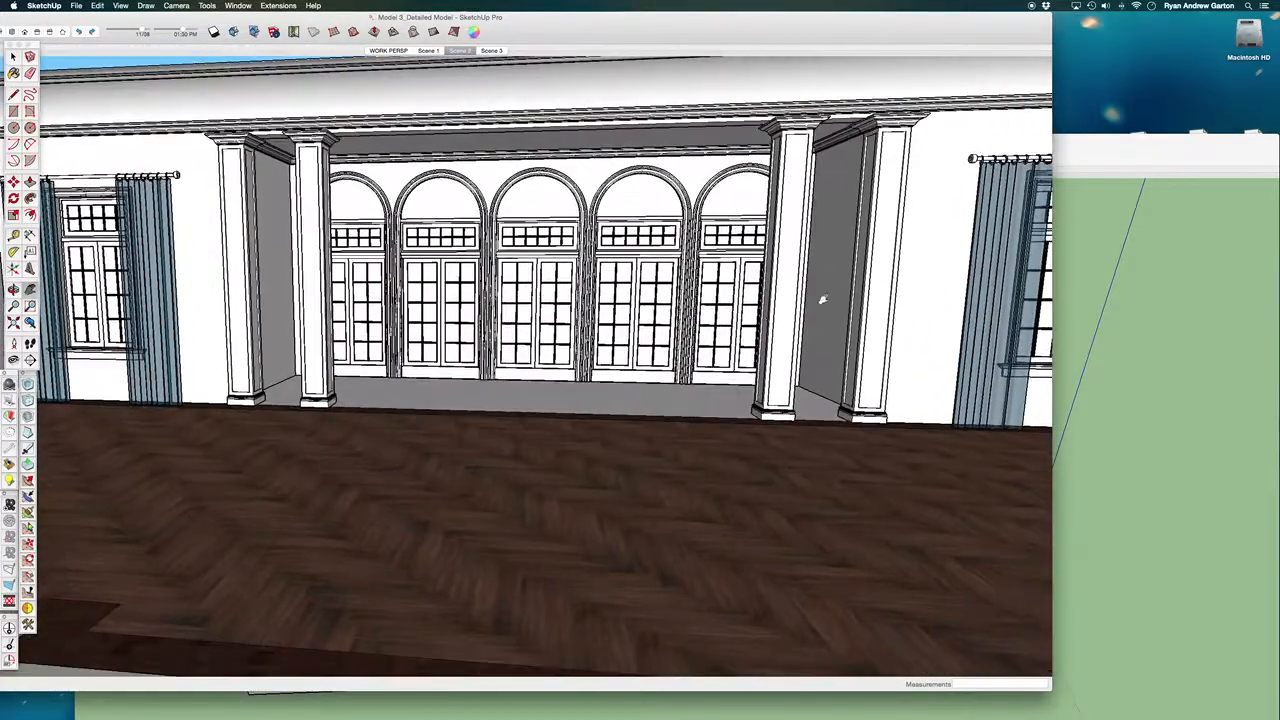
scroll(857, 385, down, 2)
scroll(857, 385, down, 3)
middle_drag(720, 537, 1040, 672)
drag(713, 547, 640, 615)
mouse_move(453, 432)
middle_down()
mouse_move(540, 460)
mouse_move(563, 500)
mouse_move(459, 500)
middle_up()
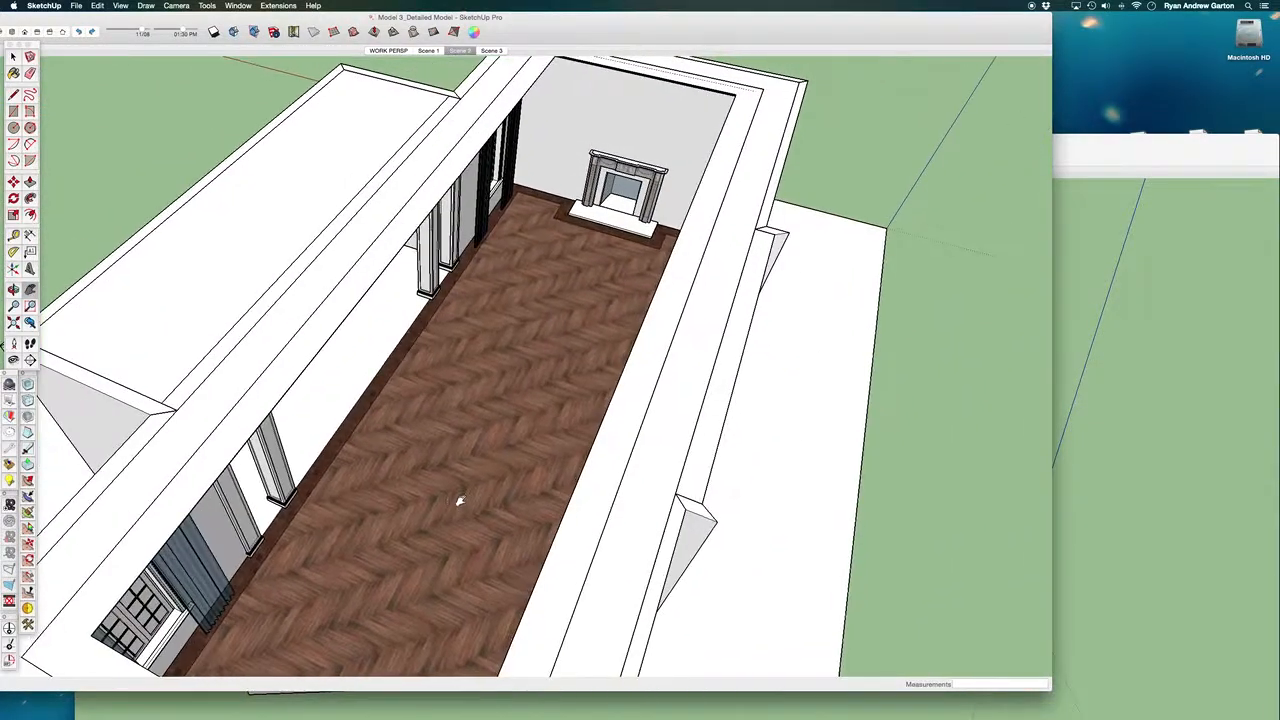
mouse_move(634, 409)
middle_down()
mouse_move(580, 440)
mouse_move(320, 486)
middle_up()
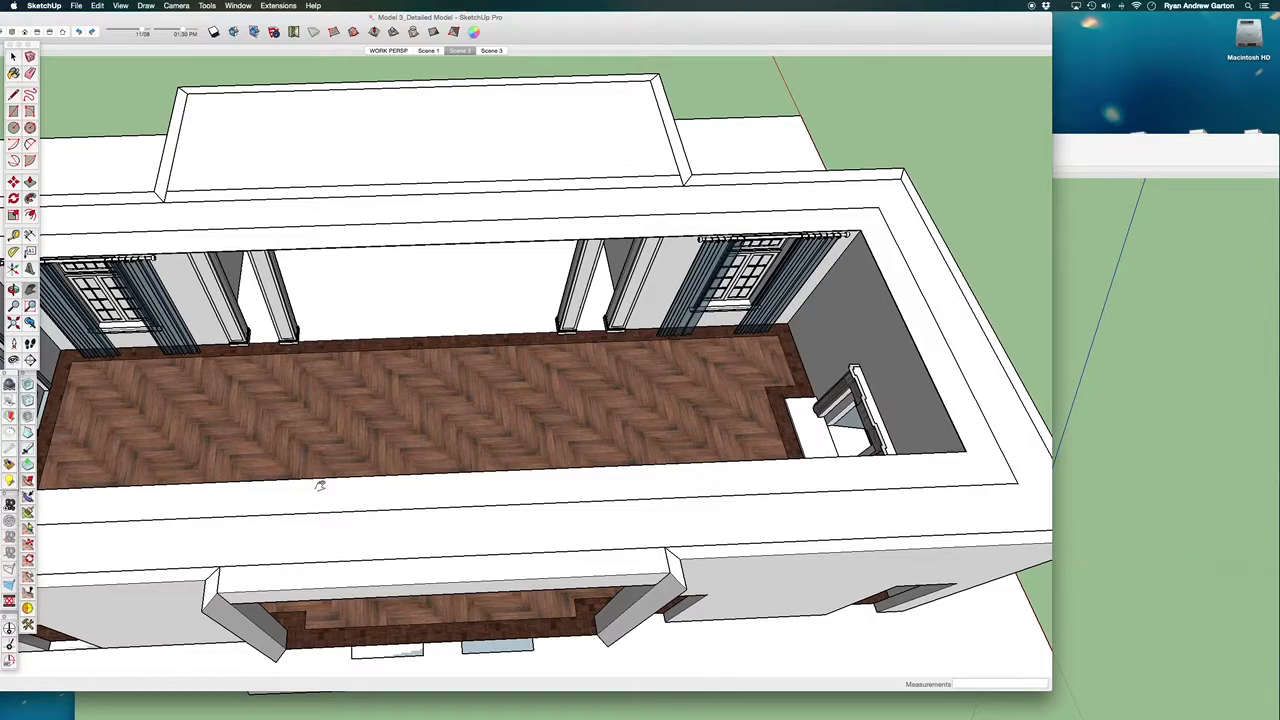
mouse_move(455, 384)
middle_down()
mouse_move(514, 477)
mouse_move(680, 491)
mouse_move(700, 531)
mouse_move(491, 480)
mouse_move(584, 442)
mouse_move(857, 386)
mouse_move(505, 234)
middle_up()
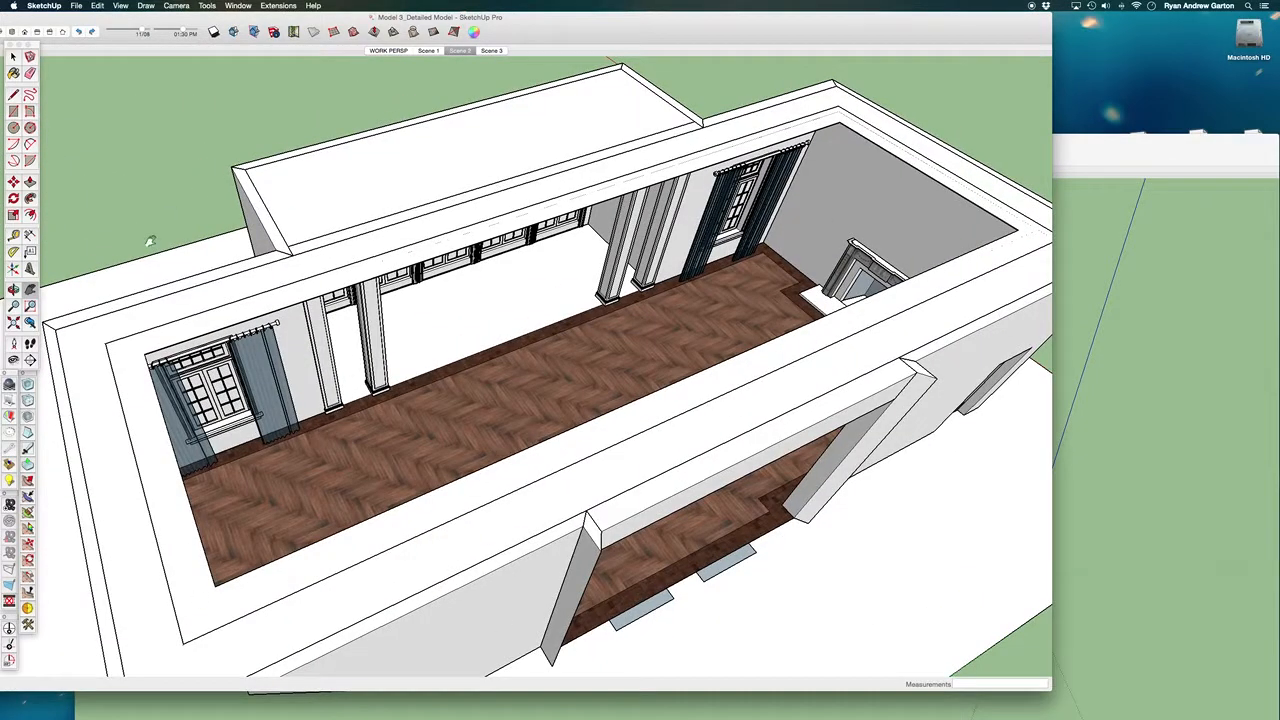